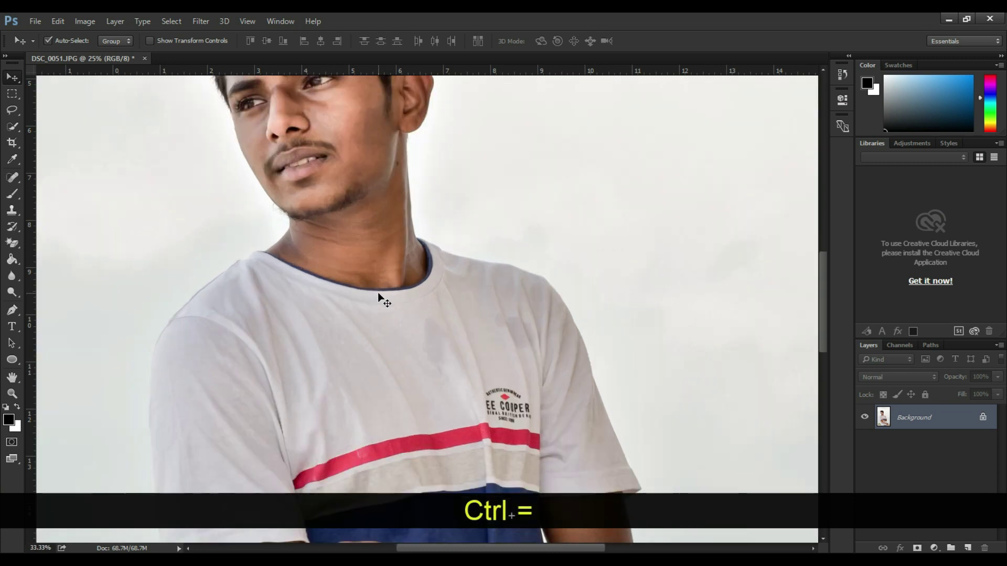
Choose the Mixer Brush tool and set its wetness to 5%, keeping the portrait's face in close view
{"action": "left_click_drag", "start_coordinate": [822, 322], "coordinate": [820, 291]}
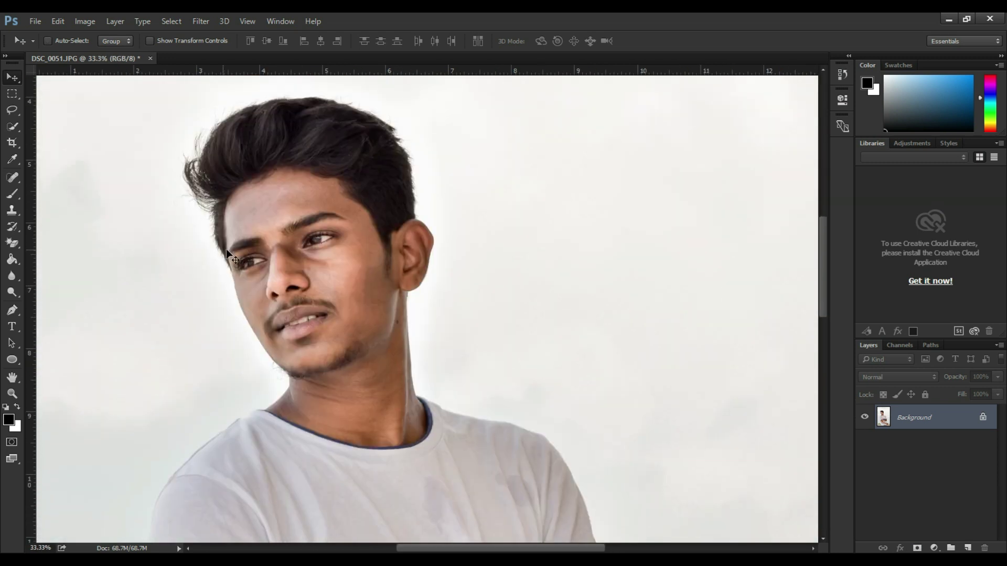
{"action": "left_click", "coordinate": [16, 195]}
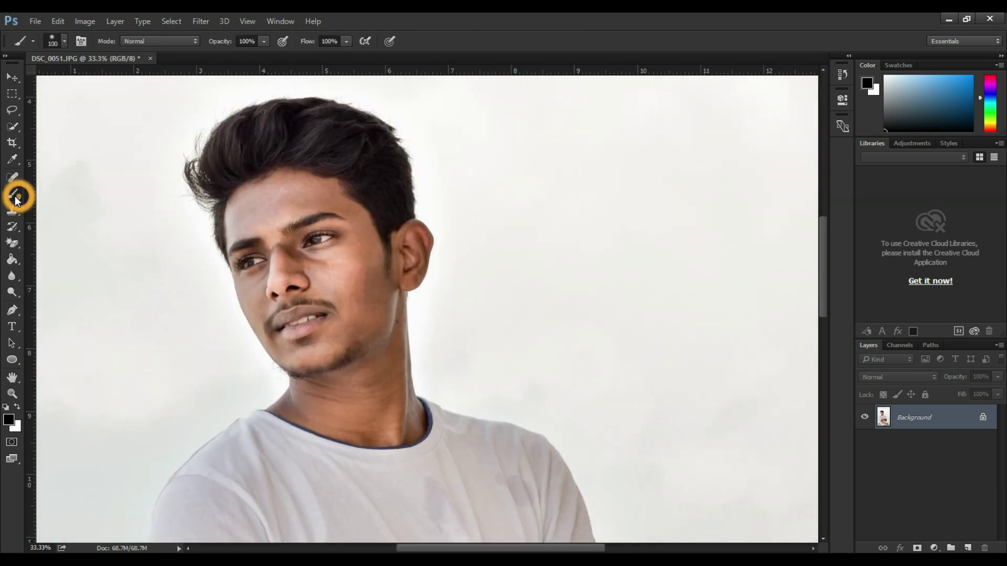
{"action": "left_click", "coordinate": [48, 225]}
{"action": "key", "text": "ctrl+equal"}
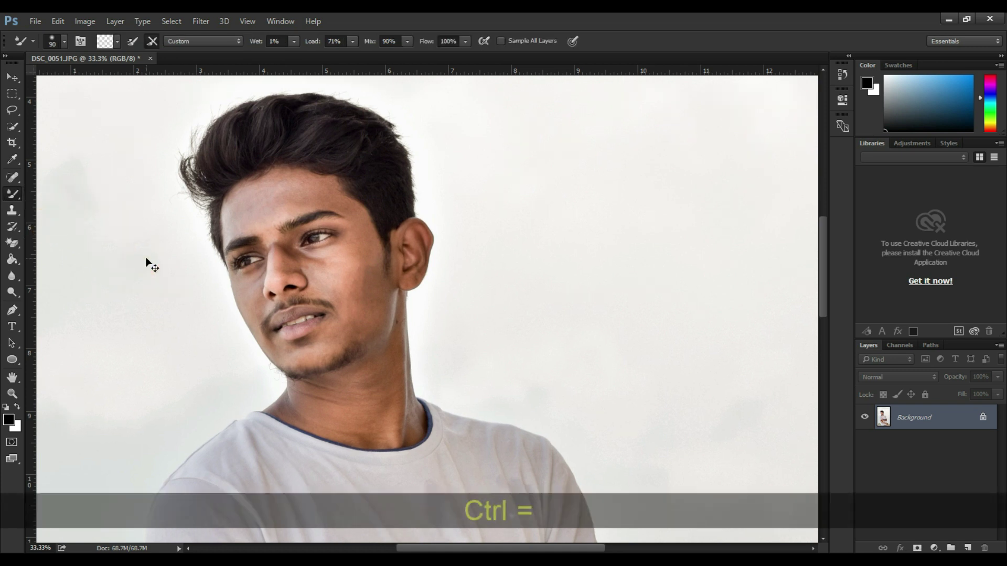
{"action": "key", "text": "ctrl+equal"}
{"action": "left_click_drag", "start_coordinate": [534, 548], "coordinate": [499, 549]}
{"action": "left_click_drag", "start_coordinate": [821, 281], "coordinate": [821, 278]}
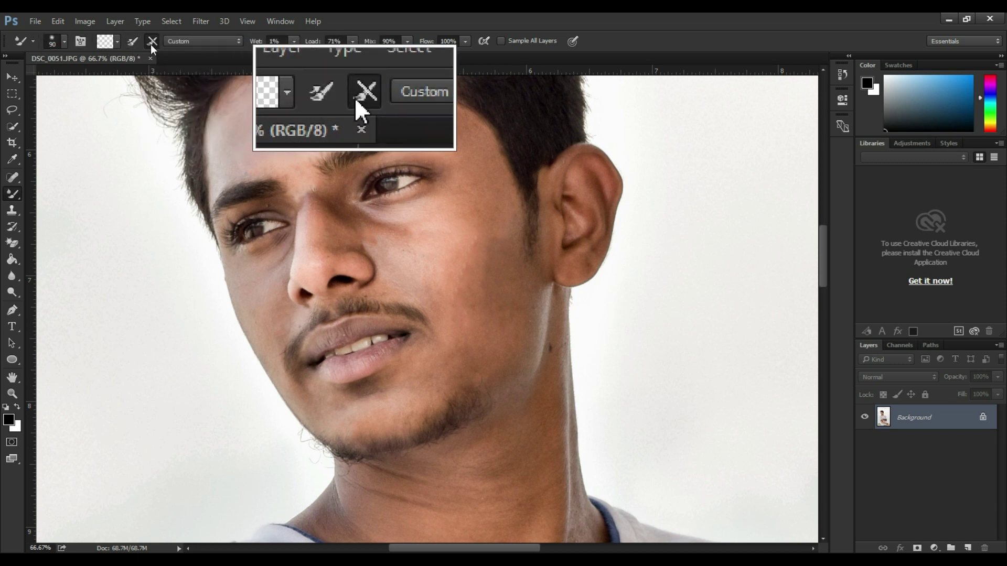
{"action": "left_click", "coordinate": [293, 41]}
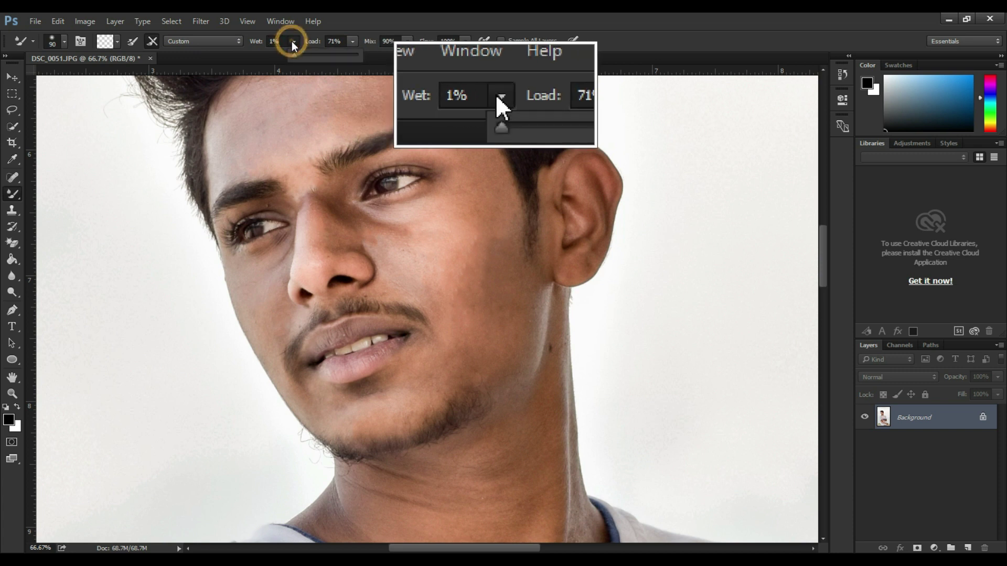
{"action": "left_click_drag", "start_coordinate": [297, 60], "coordinate": [297, 55]}
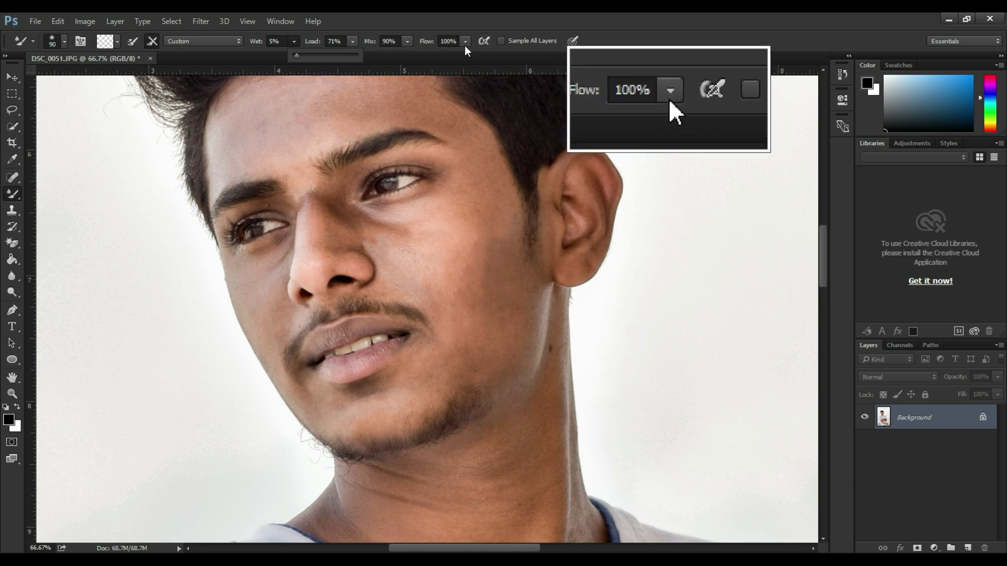
Duplicate the Background layer under the default name Background copy
{"action": "left_click_drag", "start_coordinate": [821, 278], "coordinate": [819, 270]}
{"action": "right_click", "coordinate": [928, 418]}
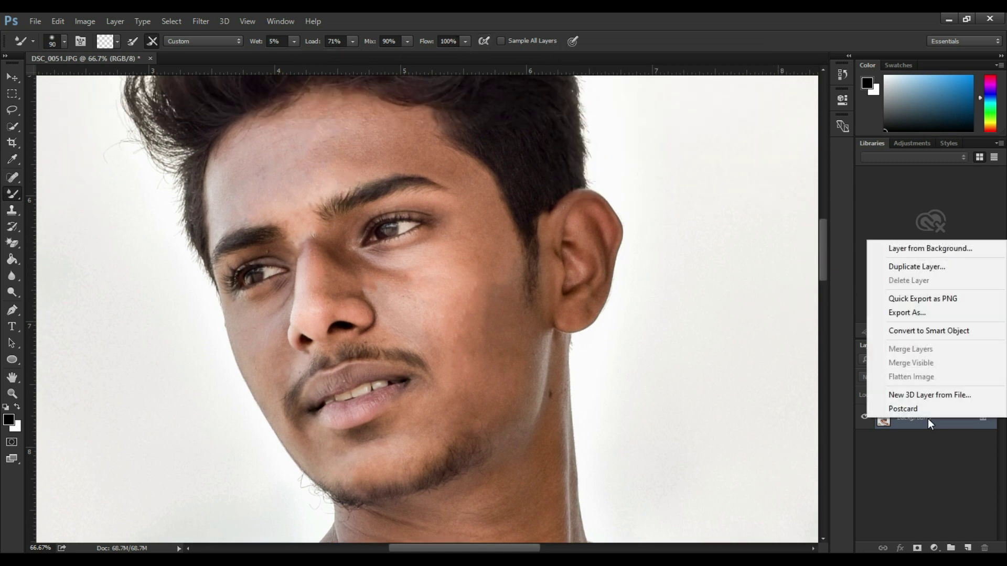
{"action": "left_click", "coordinate": [907, 267]}
{"action": "left_click", "coordinate": [613, 180]}
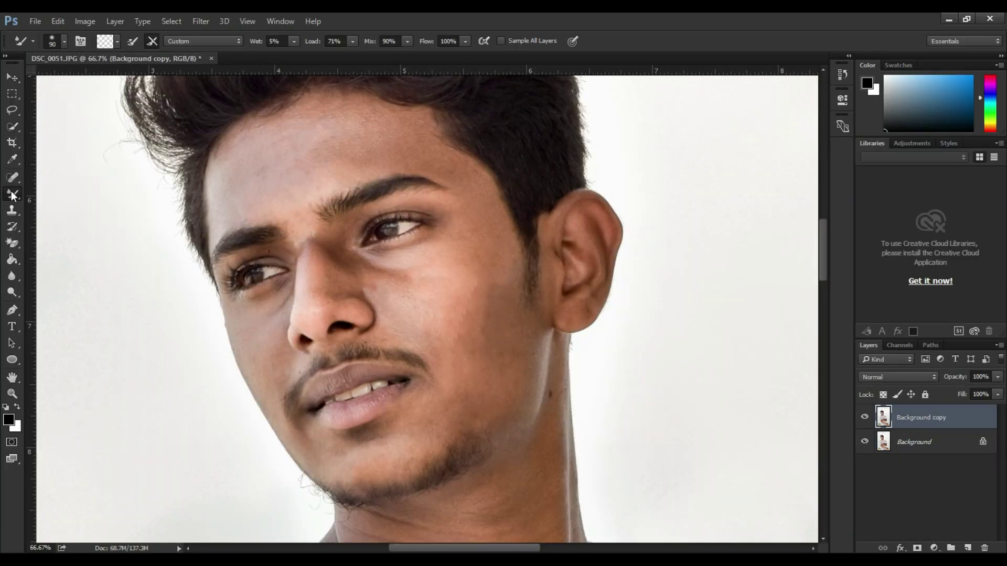
Set the Mixer Brush wetness to 2% and smooth the forehead skin with a 90 px brush
{"action": "key", "text": "ctrl+plus"}
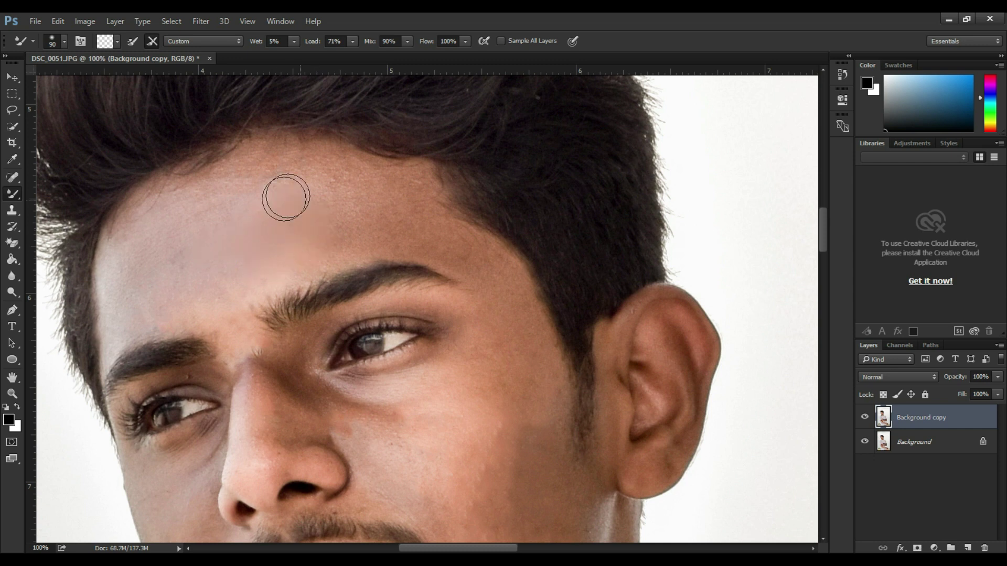
{"action": "left_click", "coordinate": [294, 42]}
{"action": "left_click_drag", "start_coordinate": [294, 54], "coordinate": [292, 54]}
{"action": "left_click_drag", "start_coordinate": [367, 186], "coordinate": [400, 244]}
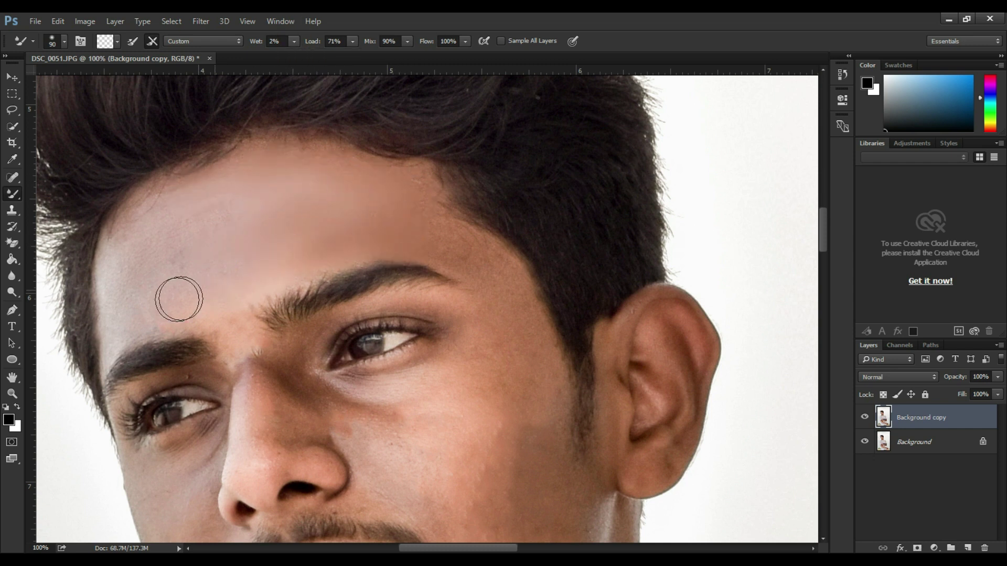
{"action": "mouse_move", "coordinate": [154, 198]}
{"action": "left_mouse_down"}
{"action": "mouse_move", "coordinate": [118, 310]}
{"action": "mouse_move", "coordinate": [165, 324]}
{"action": "left_mouse_up"}
Smooth the skin on the nose, under the eyes and across the cheeks, using brush sizes between 40 and 80 px
{"action": "left_click_drag", "start_coordinate": [252, 343], "coordinate": [237, 441]}
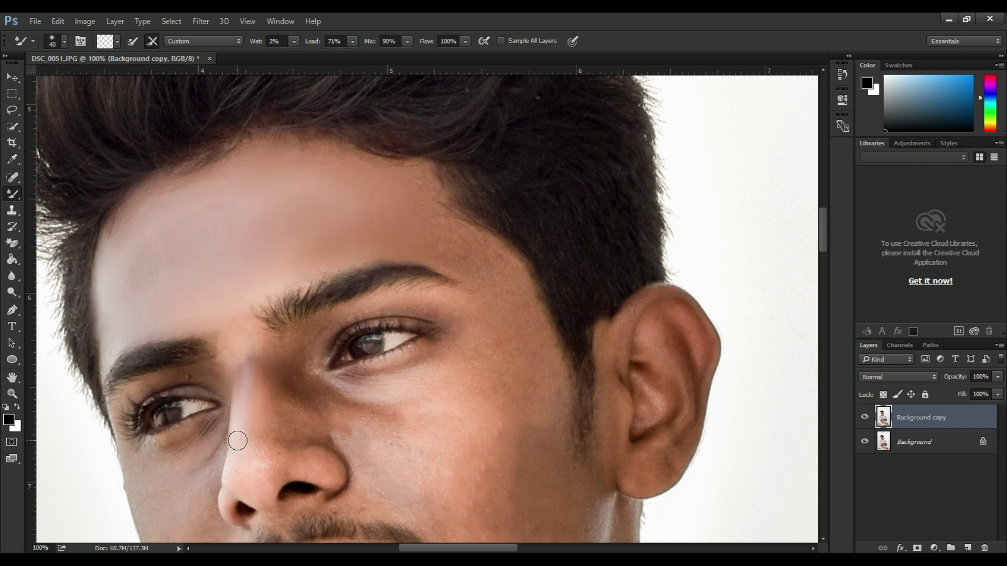
{"action": "mouse_move", "coordinate": [282, 390]}
{"action": "left_mouse_down"}
{"action": "mouse_move", "coordinate": [307, 381]}
{"action": "mouse_move", "coordinate": [350, 389]}
{"action": "left_mouse_up"}
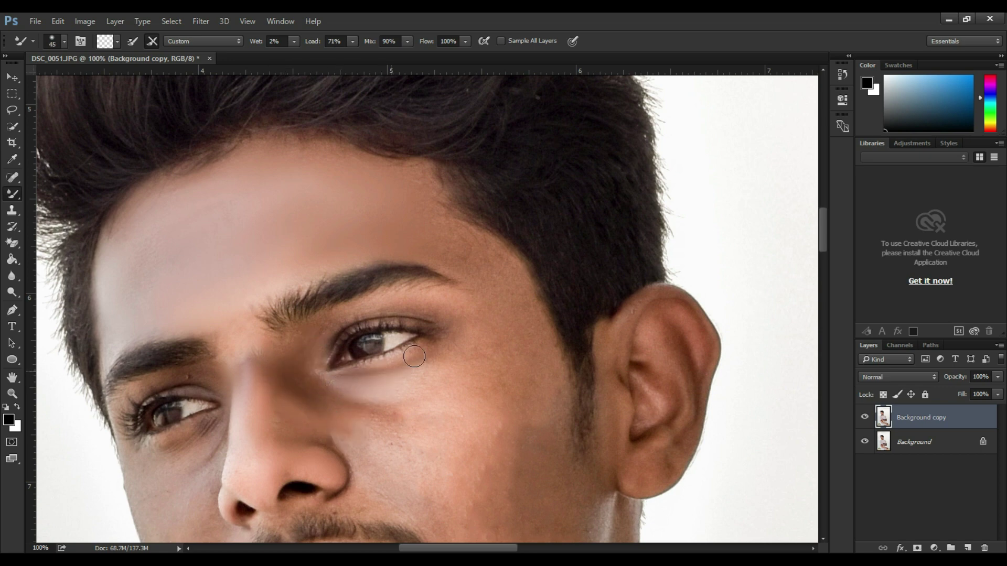
{"action": "scroll", "coordinate": [684, 269], "scroll_direction": "down", "scroll_amount": 2}
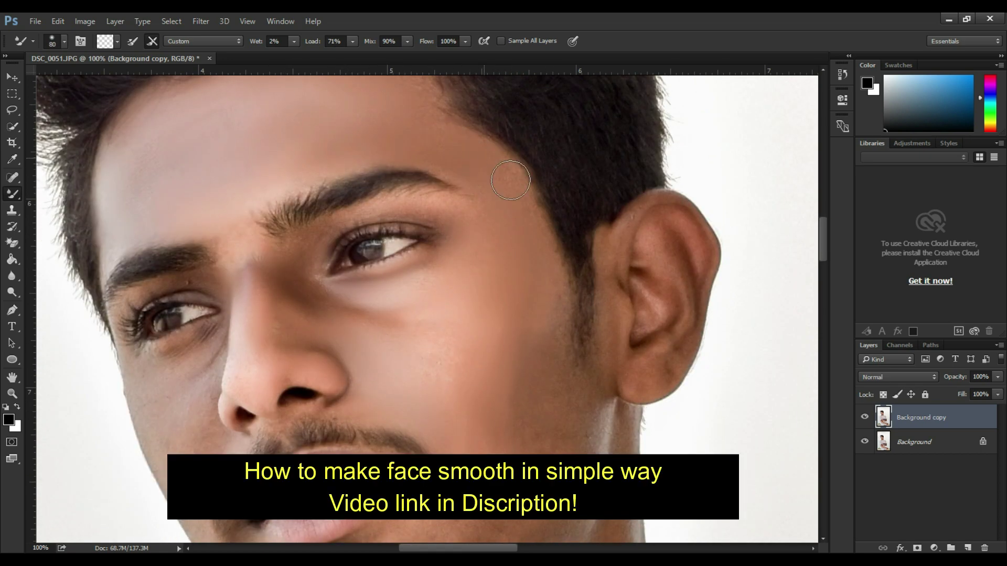
{"action": "scroll", "coordinate": [497, 210], "scroll_direction": "down", "scroll_amount": 1}
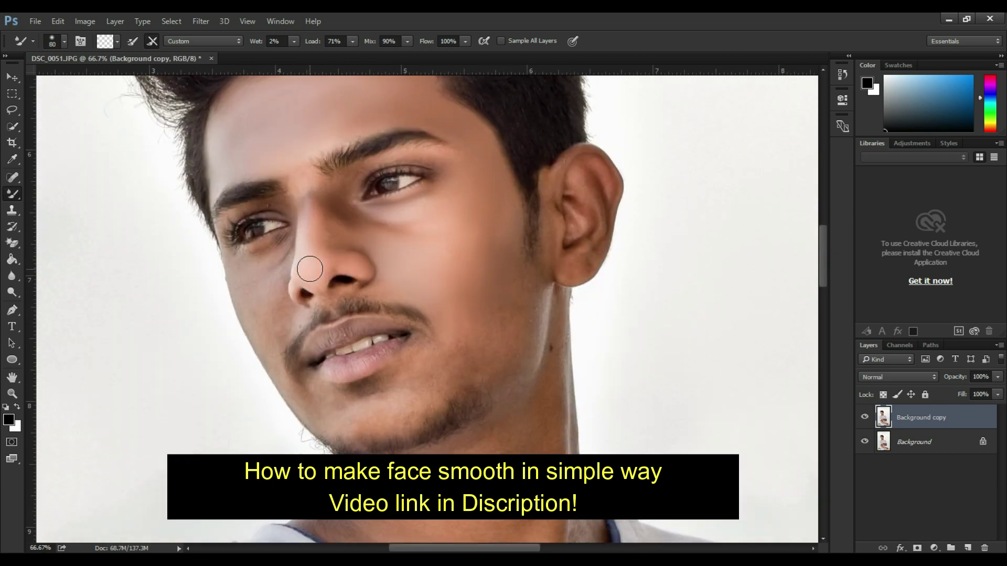
{"action": "left_click_drag", "start_coordinate": [262, 280], "coordinate": [239, 280]}
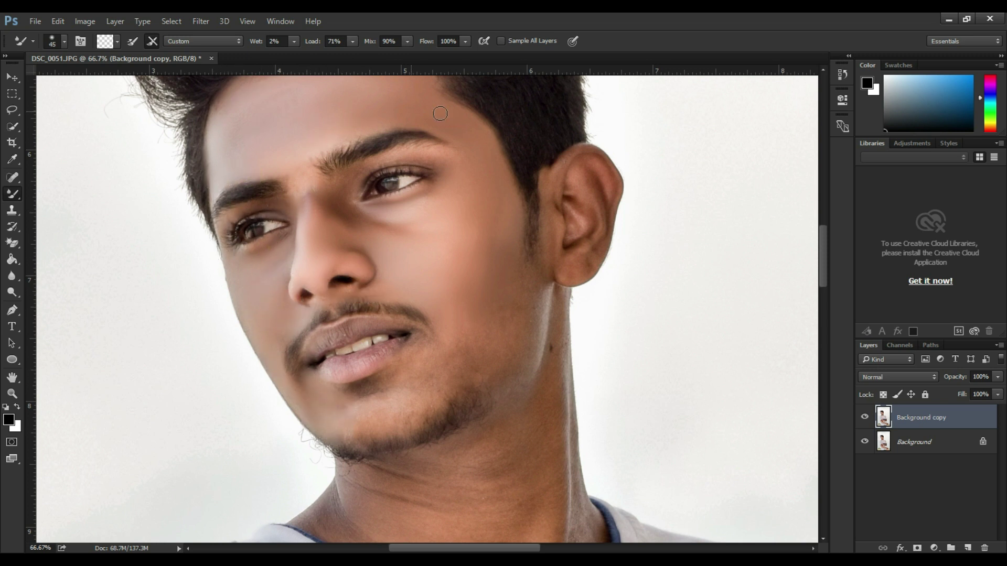
Smooth the skin around the chin and along the lower jaw with a 45 px brush
{"action": "scroll", "coordinate": [468, 293], "scroll_direction": "down", "scroll_amount": 2}
{"action": "key", "text": "bracketright"}
{"action": "key", "text": "bracketright"}
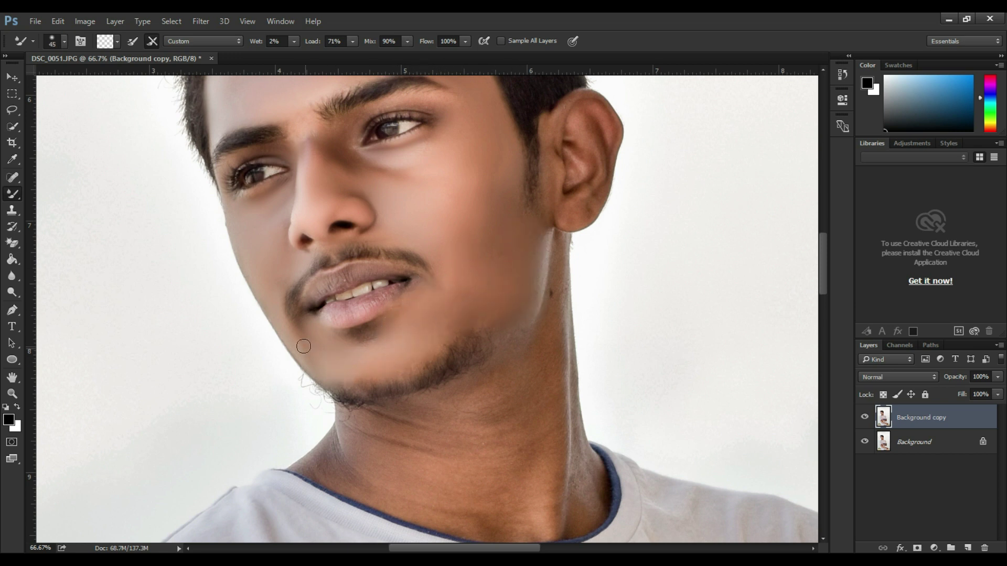
Set the Mixer Brush wetness to 16% and smooth the neck, using a 200 px brush for its wide central area
{"action": "left_click", "coordinate": [293, 42]}
{"action": "left_click_drag", "start_coordinate": [292, 55], "coordinate": [302, 54]}
{"action": "key", "text": "bracketright"}
{"action": "key", "text": "bracketright"}
{"action": "key", "text": "bracketright"}
{"action": "key", "text": "bracketright"}
{"action": "key", "text": "bracketright"}
{"action": "key", "text": "bracketright"}
{"action": "key", "text": "bracketright"}
{"action": "key", "text": "bracketright"}
{"action": "key", "text": "bracketright"}
{"action": "mouse_move", "coordinate": [450, 448]}
{"action": "left_mouse_down"}
{"action": "mouse_move", "coordinate": [491, 522]}
{"action": "mouse_move", "coordinate": [538, 445]}
{"action": "left_mouse_up"}
{"action": "key", "text": "bracketleft"}
{"action": "key", "text": "bracketleft"}
{"action": "key", "text": "bracketleft"}
{"action": "key", "text": "bracketleft"}
{"action": "key", "text": "bracketleft"}
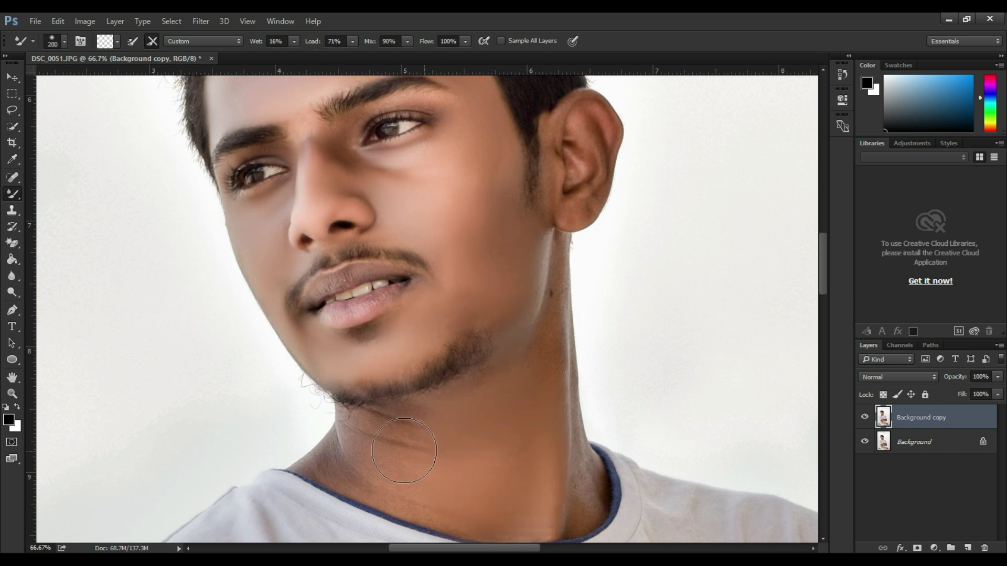
{"action": "mouse_move", "coordinate": [340, 461]}
{"action": "left_mouse_down"}
{"action": "mouse_move", "coordinate": [384, 430]}
{"action": "mouse_move", "coordinate": [335, 440]}
{"action": "left_mouse_up"}
{"action": "key", "text": "bracketright"}
{"action": "key", "text": "bracketright"}
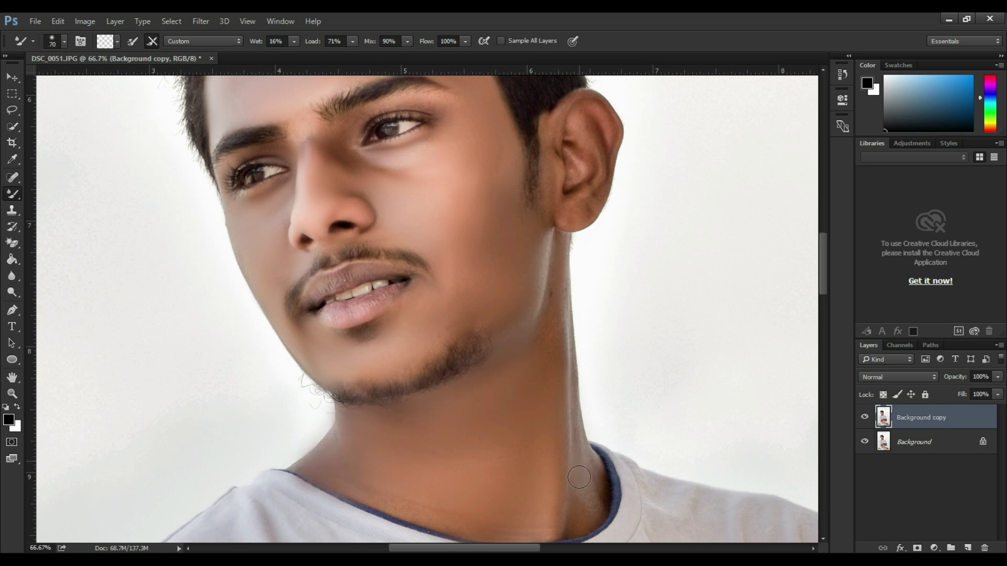
Set the Mixer Brush wetness to 6% and smooth the ear and the neck's edge near the collar with a 40 px brush
{"action": "key", "text": "bracketleft"}
{"action": "key", "text": "bracketleft"}
{"action": "key", "text": "bracketleft"}
{"action": "left_click", "coordinate": [294, 41]}
{"action": "left_click_drag", "start_coordinate": [295, 54], "coordinate": [288, 55]}
{"action": "left_click_drag", "start_coordinate": [589, 98], "coordinate": [584, 217]}
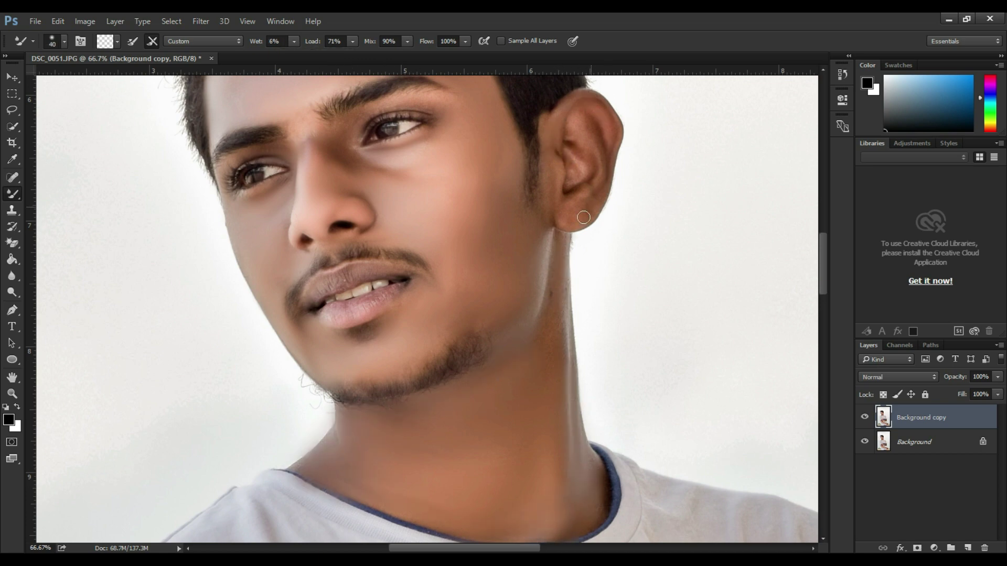
Set the Mixer Brush wetness to 21% and blend the forehead with a 400 px brush
{"action": "key", "text": "ctrl+minus"}
{"action": "scroll", "coordinate": [600, 164], "scroll_direction": "up", "scroll_amount": 3}
{"action": "left_click", "coordinate": [294, 41]}
{"action": "left_click_drag", "start_coordinate": [288, 54], "coordinate": [299, 54]}
{"action": "key", "text": "bracketright"}
{"action": "key", "text": "bracketright"}
{"action": "key", "text": "bracketright"}
{"action": "key", "text": "bracketright"}
{"action": "key", "text": "bracketright"}
{"action": "key", "text": "bracketright"}
{"action": "key", "text": "bracketright"}
{"action": "key", "text": "bracketright"}
{"action": "key", "text": "bracketright"}
{"action": "key", "text": "bracketright"}
{"action": "key", "text": "bracketright"}
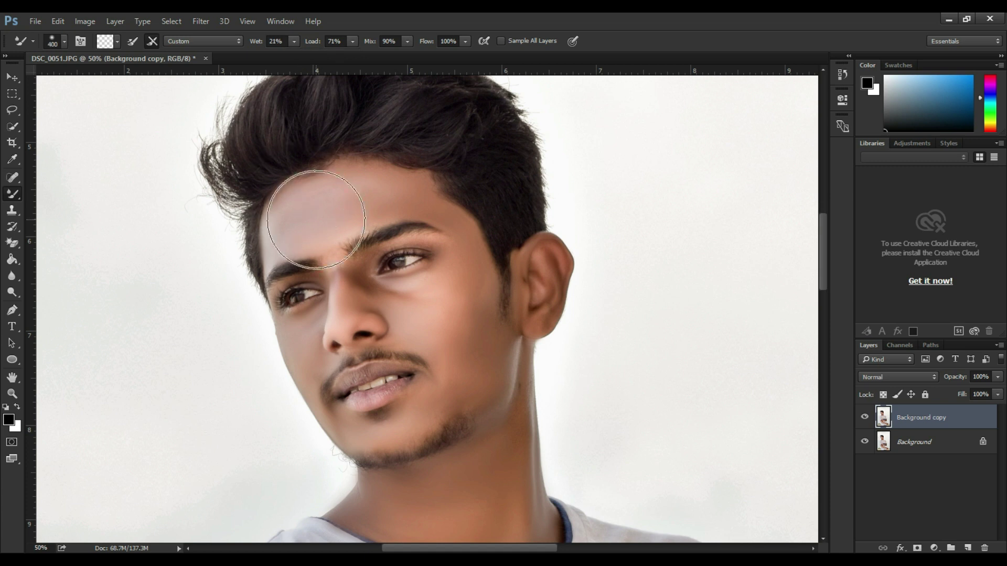
Blend the skin beside the nose and on the cheek, varying the brush between 50 and 200 px
{"action": "key", "text": "bracketleft"}
{"action": "key", "text": "bracketleft"}
{"action": "key", "text": "bracketleft"}
{"action": "key", "text": "bracketleft"}
{"action": "left_click_drag", "start_coordinate": [369, 291], "coordinate": [381, 293]}
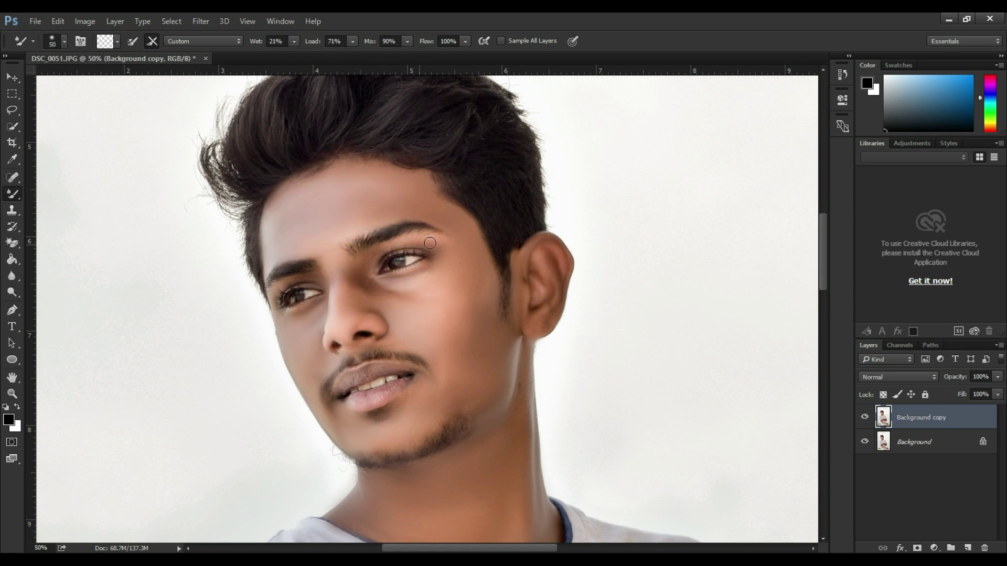
{"action": "left_click", "coordinate": [467, 330]}
{"action": "key", "text": "bracketright"}
{"action": "key", "text": "bracketright"}
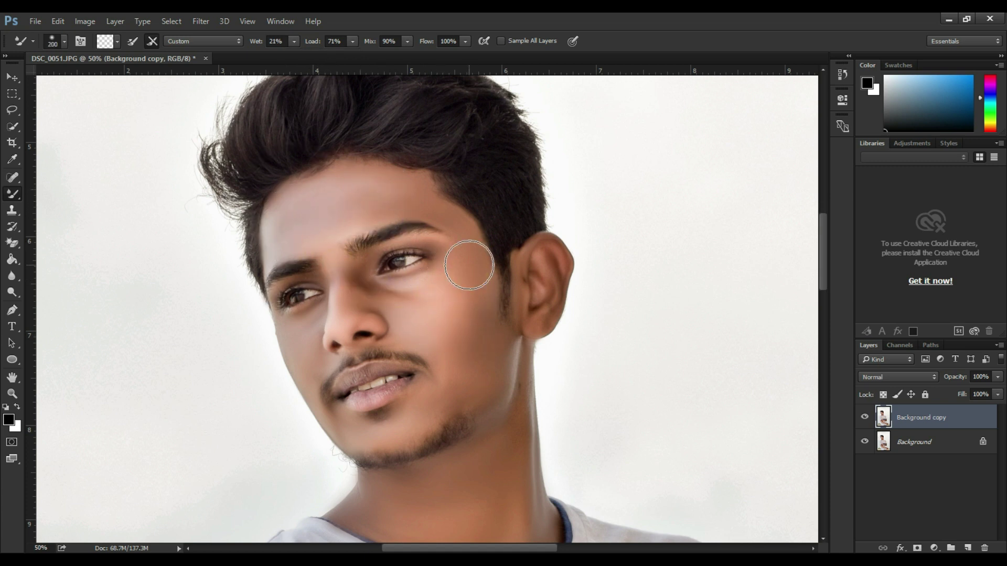
Blend the skin along the jaw, then reduce the brush size to 80 px for the small facial areas
{"action": "scroll", "coordinate": [412, 208], "scroll_direction": "down", "scroll_amount": 3}
{"action": "key", "text": "bracketright"}
{"action": "key", "text": "bracketright"}
{"action": "left_click", "coordinate": [431, 266]}
{"action": "key", "text": "bracketleft"}
{"action": "key", "text": "bracketleft"}
{"action": "key", "text": "bracketleft"}
{"action": "key", "text": "bracketleft"}
{"action": "key", "text": "bracketleft"}
{"action": "key", "text": "bracketleft"}
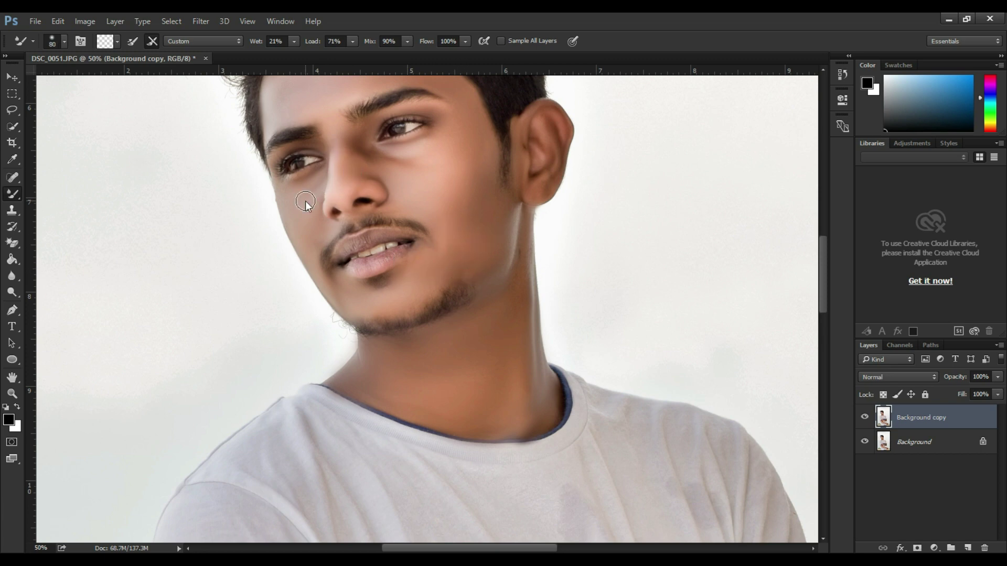
Lower the Background copy layer's fill to 85%
{"action": "key", "text": "ctrl+minus"}
{"action": "key", "text": "ctrl+minus"}
{"action": "key", "text": "ctrl+minus"}
{"action": "key", "text": "ctrl+minus"}
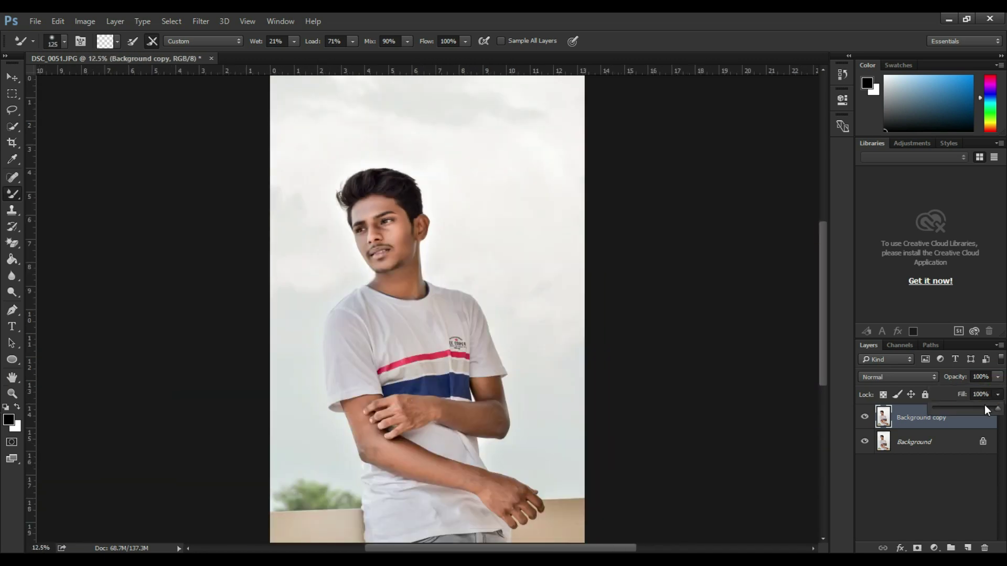
Set the Mixer Brush wetness to 26% and blend the cheek with a 250 px brush
{"action": "key", "text": "ctrl+equal"}
{"action": "key", "text": "ctrl+equal"}
{"action": "key", "text": "ctrl+equal"}
{"action": "left_click_drag", "start_coordinate": [825, 332], "coordinate": [825, 314]}
{"action": "key", "text": "bracketright"}
{"action": "key", "text": "bracketright"}
{"action": "key", "text": "bracketright"}
{"action": "key", "text": "bracketright"}
{"action": "left_click", "coordinate": [294, 42]}
{"action": "left_click_drag", "start_coordinate": [294, 56], "coordinate": [298, 55]}
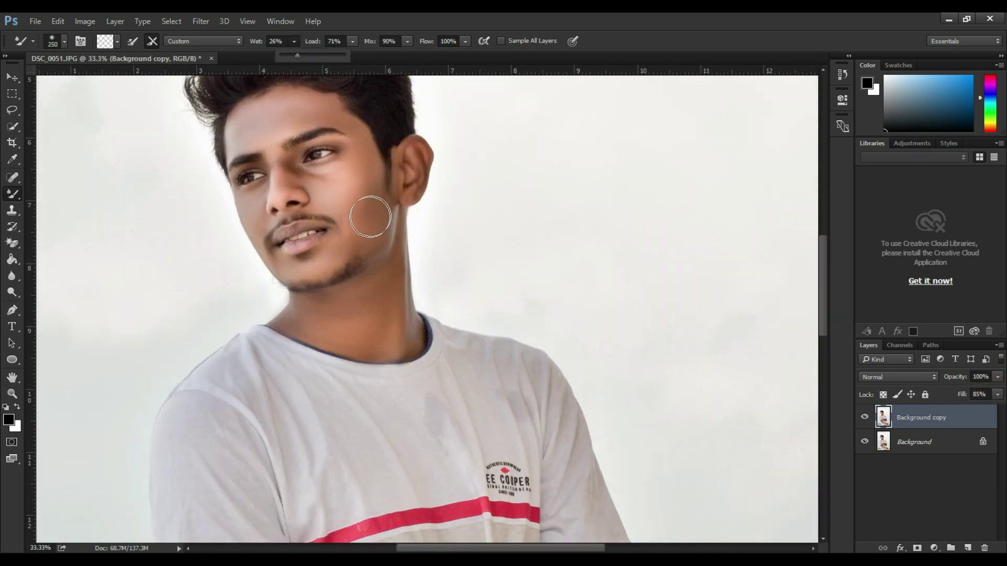
{"action": "left_click", "coordinate": [357, 194]}
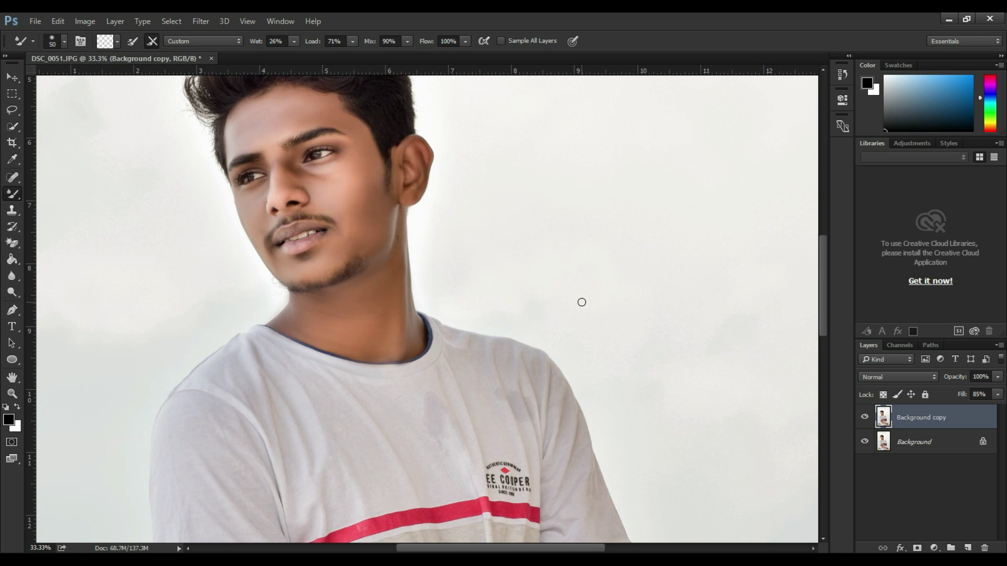
Merge the Background copy layer with the Background layer into a single layer
{"action": "key", "text": "ctrl+minus"}
{"action": "key", "text": "ctrl+minus"}
{"action": "key", "text": "ctrl+minus"}
{"action": "key", "text": "v"}
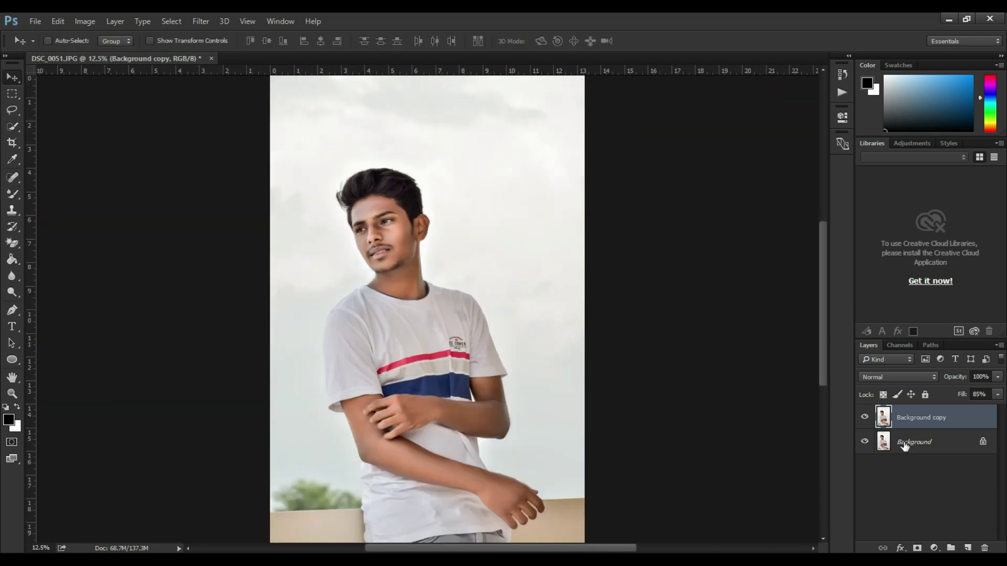
{"action": "left_click", "coordinate": [906, 445], "text": "shift"}
{"action": "right_click", "coordinate": [907, 443]}
{"action": "left_click", "coordinate": [906, 403]}
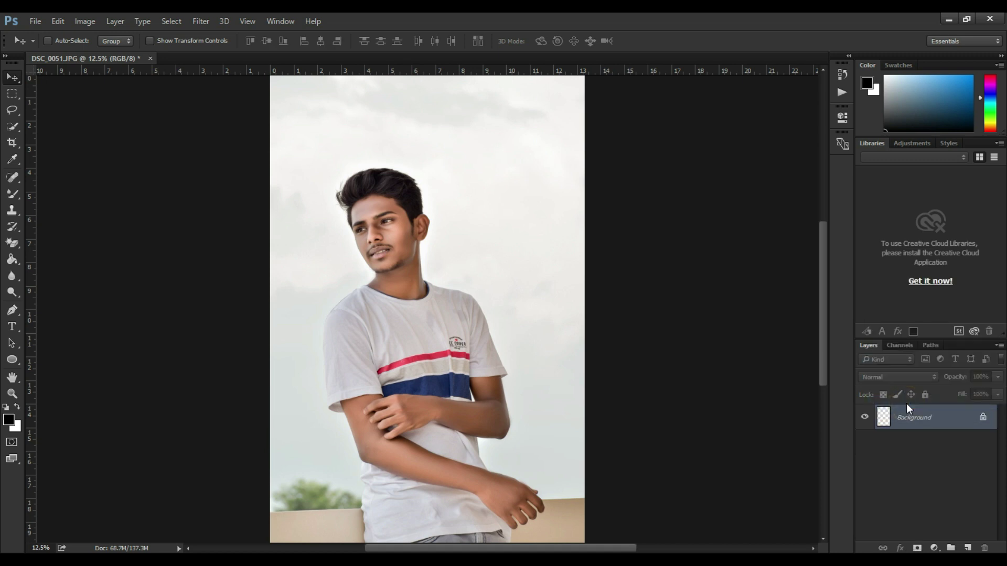
Start a Pen tool path along the wall's top edge and continue it up the lower side of the shirt
{"action": "left_click_drag", "start_coordinate": [823, 357], "coordinate": [824, 370]}
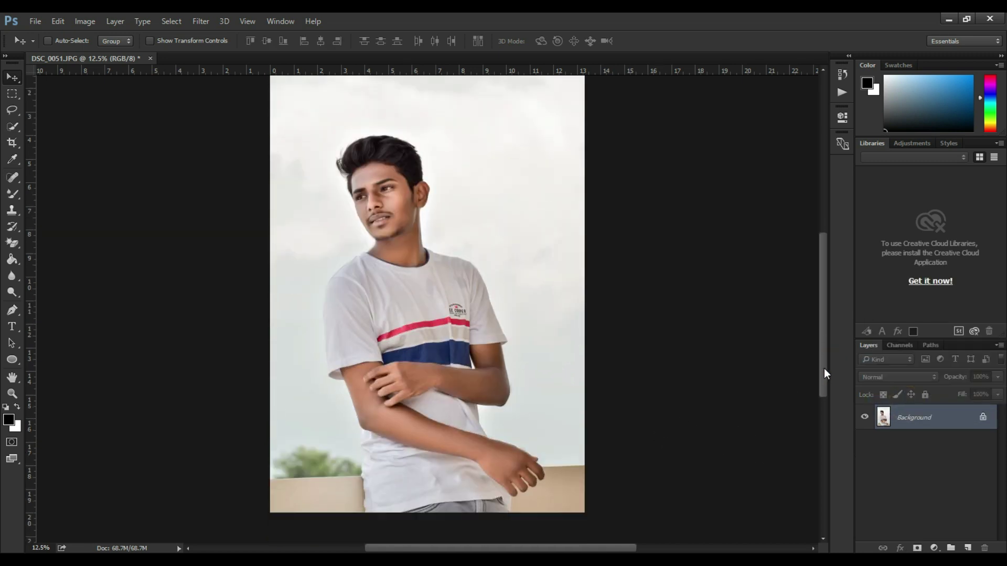
{"action": "key", "text": "p"}
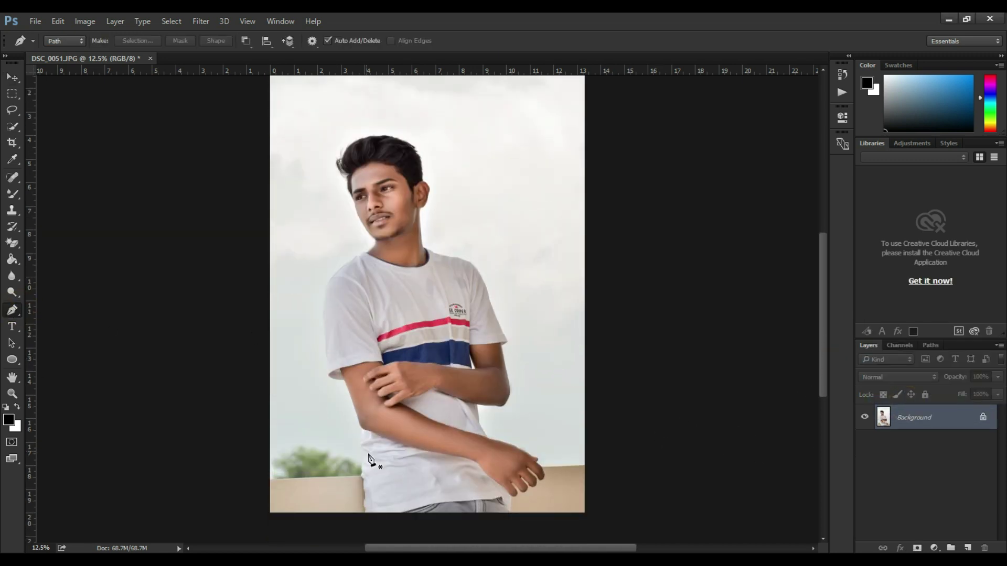
{"action": "key", "text": "ctrl+plus"}
{"action": "key", "text": "ctrl+plus"}
{"action": "key", "text": "ctrl+plus"}
{"action": "left_click_drag", "start_coordinate": [827, 293], "coordinate": [826, 375]}
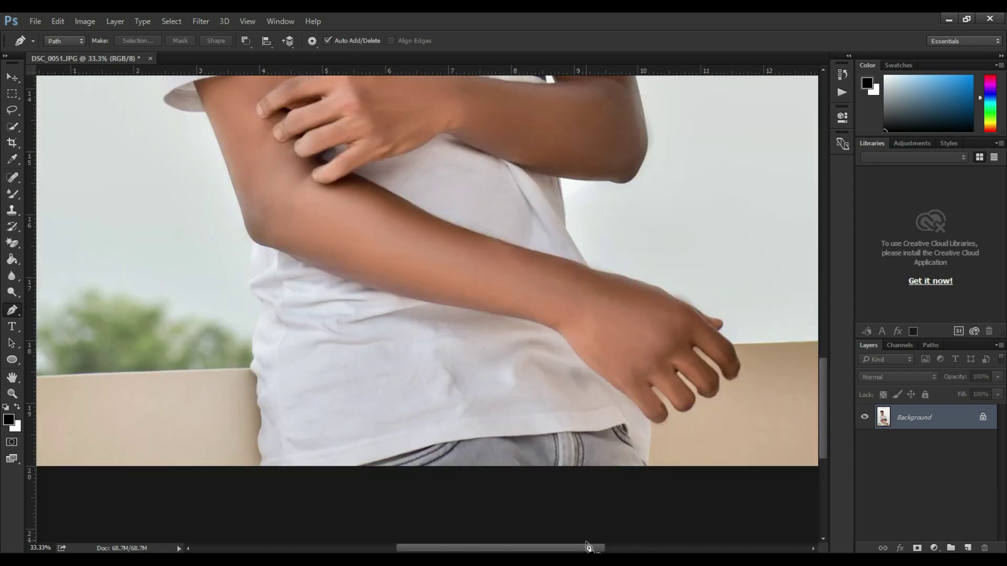
{"action": "left_click_drag", "start_coordinate": [587, 547], "coordinate": [510, 550]}
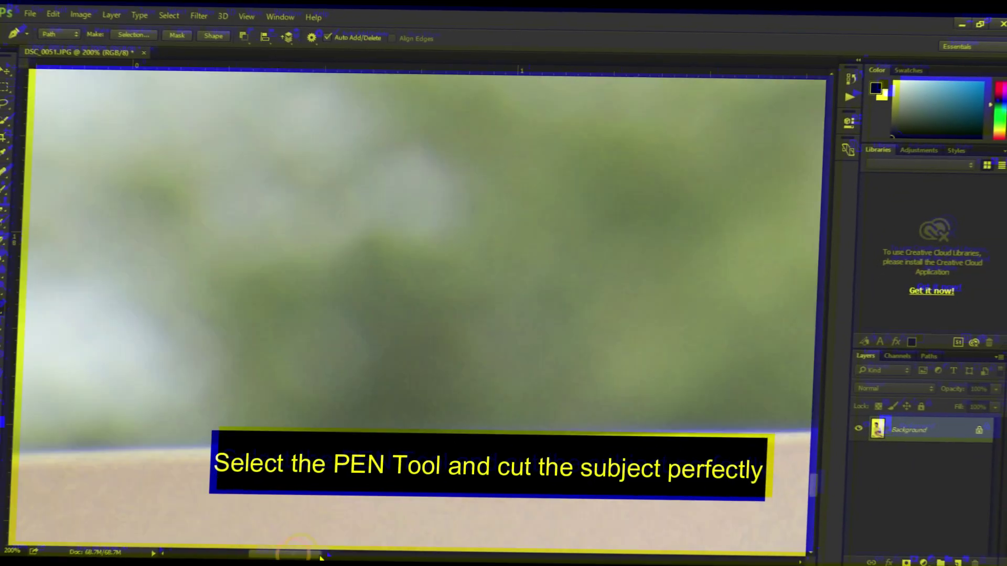
{"action": "left_click", "coordinate": [331, 343]}
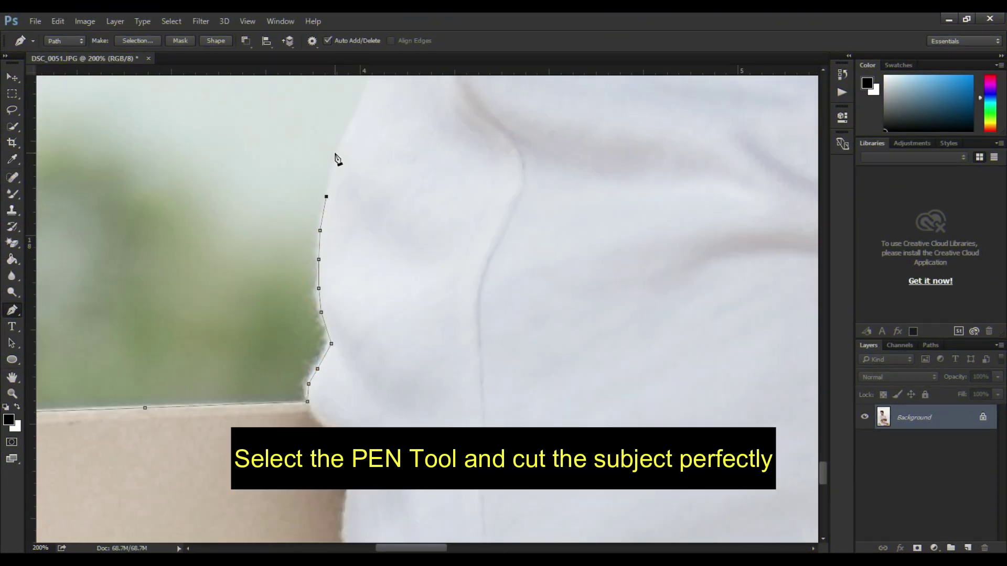
{"action": "left_click", "coordinate": [336, 153]}
{"action": "left_click", "coordinate": [351, 119]}
{"action": "left_click", "coordinate": [358, 100]}
{"action": "scroll", "coordinate": [464, 333], "scroll_direction": "up", "scroll_amount": 5}
{"action": "left_click", "coordinate": [332, 104]}
{"action": "left_click", "coordinate": [360, 85]}
Continue the pen path upward along the outline of the elbow and upper arm
{"action": "left_click_drag", "start_coordinate": [823, 464], "coordinate": [823, 401]}
{"action": "left_click", "coordinate": [368, 362]}
{"action": "left_click", "coordinate": [328, 319]}
{"action": "left_click", "coordinate": [312, 275]}
{"action": "left_click", "coordinate": [315, 232]}
{"action": "left_click", "coordinate": [323, 193]}
{"action": "left_click", "coordinate": [338, 252]}
{"action": "left_click", "coordinate": [293, 130]}
{"action": "left_click", "coordinate": [234, 266]}
{"action": "left_click", "coordinate": [192, 157]}
Continue the pen path up the outer edge of the shirt sleeve
{"action": "left_click_drag", "start_coordinate": [419, 548], "coordinate": [395, 548]}
{"action": "left_click_drag", "start_coordinate": [823, 405], "coordinate": [824, 345]}
{"action": "left_click", "coordinate": [168, 179]}
{"action": "left_click", "coordinate": [161, 149]}
{"action": "left_click", "coordinate": [154, 385]}
{"action": "left_click", "coordinate": [156, 357]}
{"action": "left_click", "coordinate": [144, 291]}
{"action": "left_click", "coordinate": [144, 265]}
{"action": "left_click", "coordinate": [119, 288]}
{"action": "left_click", "coordinate": [119, 257]}
{"action": "left_click", "coordinate": [108, 144]}
{"action": "left_click", "coordinate": [108, 108]}
{"action": "left_click_drag", "start_coordinate": [375, 548], "coordinate": [362, 548]}
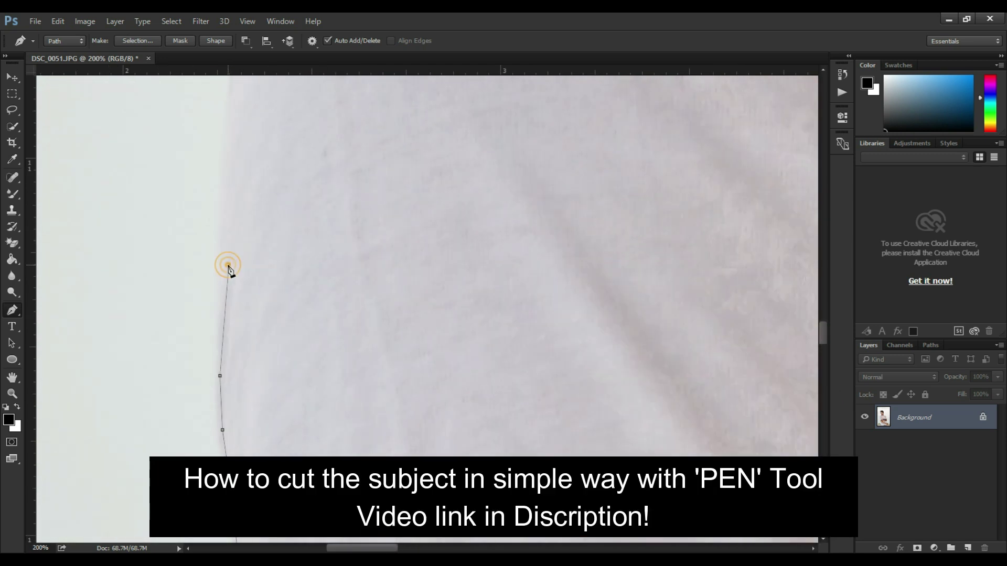
Extend the pen path around the upper sleeve to where the shoulder begins
{"action": "left_click", "coordinate": [225, 180]}
{"action": "left_click", "coordinate": [235, 85]}
{"action": "left_click_drag", "start_coordinate": [823, 342], "coordinate": [823, 290]}
{"action": "left_click", "coordinate": [249, 228]}
{"action": "left_click", "coordinate": [264, 168]}
{"action": "left_click", "coordinate": [288, 108]}
Continue the pen path from the upper sleeve along the shoulder seam to the base of the shirt collar
{"action": "left_click", "coordinate": [842, 92]}
{"action": "left_click", "coordinate": [541, 392]}
{"action": "left_click", "coordinate": [752, 225]}
{"action": "left_click", "coordinate": [766, 227]}
{"action": "left_click", "coordinate": [784, 228]}
{"action": "left_click_drag", "start_coordinate": [363, 548], "coordinate": [393, 548]}
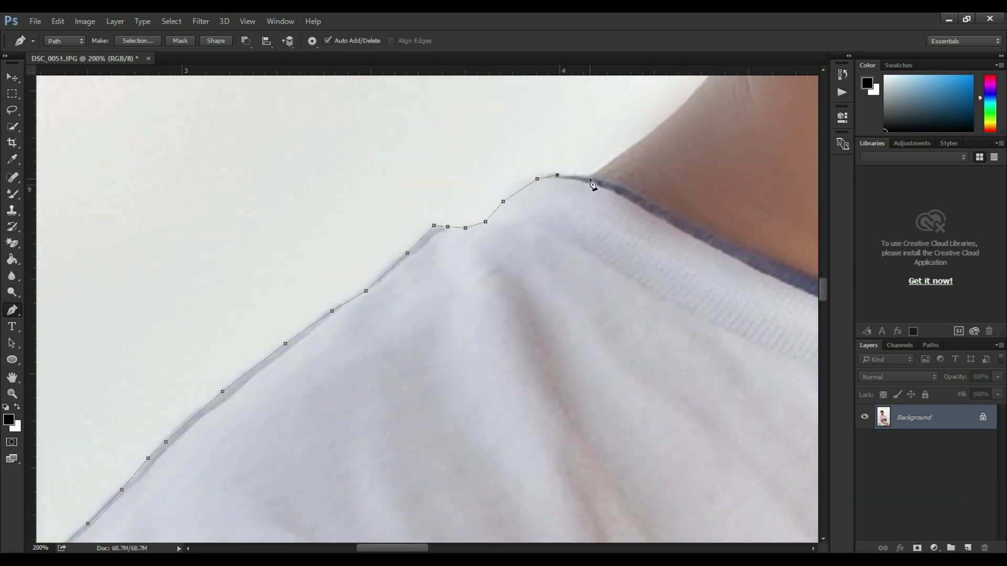
Extend the pen path from the collar up the side of the neck to just below the chin
{"action": "left_click", "coordinate": [590, 179]}
{"action": "left_click", "coordinate": [638, 145]}
{"action": "left_click", "coordinate": [693, 93]}
{"action": "left_click_drag", "start_coordinate": [823, 291], "coordinate": [823, 281]}
{"action": "left_click", "coordinate": [725, 241]}
Route the pen path around the loose beard hairs under the chin
{"action": "scroll", "coordinate": [682, 154], "scroll_direction": "up", "scroll_amount": 8}
{"action": "left_click", "coordinate": [641, 314]}
{"action": "left_click", "coordinate": [632, 301]}
{"action": "left_click", "coordinate": [633, 266]}
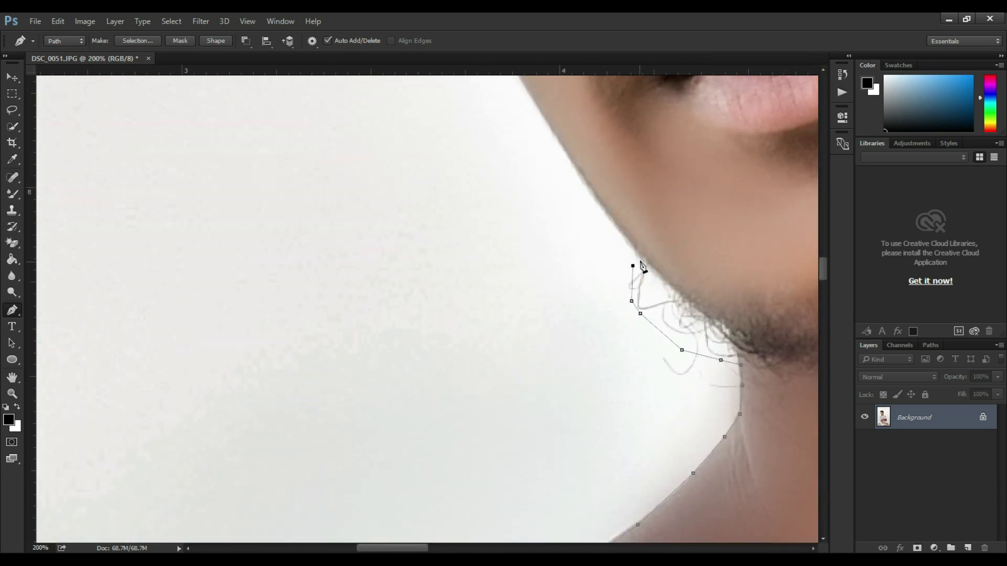
Continue the pen path up the jawline and along the cheek
{"action": "left_click", "coordinate": [641, 256]}
{"action": "left_click", "coordinate": [610, 219]}
{"action": "scroll", "coordinate": [610, 218], "scroll_direction": "up", "scroll_amount": 7}
{"action": "left_click", "coordinate": [459, 122]}
{"action": "scroll", "coordinate": [425, 227], "scroll_direction": "up", "scroll_amount": 8}
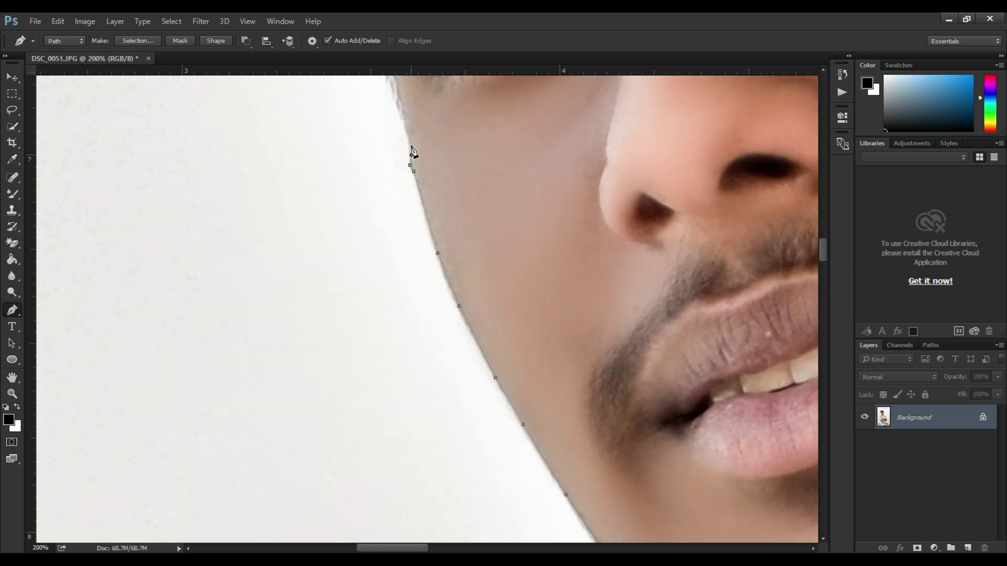
Extend the pen path past the temple and around the outside of the front hair
{"action": "left_click", "coordinate": [407, 127]}
{"action": "left_click", "coordinate": [399, 106]}
{"action": "left_click", "coordinate": [371, 296]}
{"action": "left_click_drag", "start_coordinate": [823, 252], "coordinate": [823, 245]}
{"action": "left_click", "coordinate": [296, 169]}
{"action": "left_click", "coordinate": [268, 105]}
Carry the pen path over the top of the hair and down the back of the head
{"action": "key", "text": "ctrl+minus"}
{"action": "key", "text": "ctrl+minus"}
{"action": "left_click", "coordinate": [436, 150]}
{"action": "left_click", "coordinate": [477, 141]}
{"action": "left_click", "coordinate": [522, 129]}
{"action": "left_click", "coordinate": [556, 129]}
{"action": "left_click", "coordinate": [604, 130]}
{"action": "left_click", "coordinate": [787, 318]}
{"action": "left_click", "coordinate": [786, 371]}
Continue the pen path around the ear and down the back side of the neck
{"action": "key", "text": "ctrl+plus"}
{"action": "key", "text": "ctrl+plus"}
{"action": "left_click_drag", "start_coordinate": [410, 546], "coordinate": [499, 547]}
{"action": "left_click_drag", "start_coordinate": [822, 211], "coordinate": [823, 279]}
{"action": "left_click", "coordinate": [640, 502]}
{"action": "left_click", "coordinate": [630, 274]}
{"action": "left_click", "coordinate": [499, 490]}
{"action": "left_click", "coordinate": [521, 490]}
{"action": "left_click", "coordinate": [537, 341]}
Extend the pen path from the neck along the top of the other shoulder
{"action": "left_click", "coordinate": [701, 511]}
{"action": "left_click", "coordinate": [716, 526]}
{"action": "left_click_drag", "start_coordinate": [481, 548], "coordinate": [562, 549]}
{"action": "scroll", "coordinate": [749, 429], "scroll_direction": "right", "scroll_amount": 5}
{"action": "left_click", "coordinate": [586, 441]}
{"action": "left_click", "coordinate": [650, 448]}
{"action": "left_click", "coordinate": [675, 451]}
Continue the pen path over the shoulder's curve onto the outer edge of the second sleeve
{"action": "scroll", "coordinate": [675, 450], "scroll_direction": "down", "scroll_amount": 4}
{"action": "scroll", "coordinate": [550, 434], "scroll_direction": "right", "scroll_amount": 3}
{"action": "left_click", "coordinate": [745, 341]}
{"action": "left_click", "coordinate": [806, 411]}
{"action": "left_click", "coordinate": [676, 306]}
Trace the pen path down the second sleeve and arm and around the bent elbow
{"action": "left_click_drag", "start_coordinate": [823, 289], "coordinate": [823, 442]}
{"action": "left_click", "coordinate": [755, 520]}
{"action": "left_click", "coordinate": [655, 225]}
{"action": "left_click", "coordinate": [775, 541]}
{"action": "scroll", "coordinate": [682, 446], "scroll_direction": "down", "scroll_amount": 5}
{"action": "scroll", "coordinate": [610, 354], "scroll_direction": "right", "scroll_amount": 3}
{"action": "left_click", "coordinate": [725, 341]}
{"action": "scroll", "coordinate": [651, 472], "scroll_direction": "down", "scroll_amount": 5}
{"action": "left_click", "coordinate": [716, 488]}
{"action": "left_click", "coordinate": [684, 533]}
{"action": "scroll", "coordinate": [664, 389], "scroll_direction": "down", "scroll_amount": 3}
Continue the pen path down the side of the shirt below the elbow to the lower forearm
{"action": "left_click", "coordinate": [274, 304]}
{"action": "left_click", "coordinate": [281, 389]}
{"action": "left_click", "coordinate": [288, 441]}
{"action": "left_click", "coordinate": [328, 516]}
{"action": "left_click", "coordinate": [401, 335]}
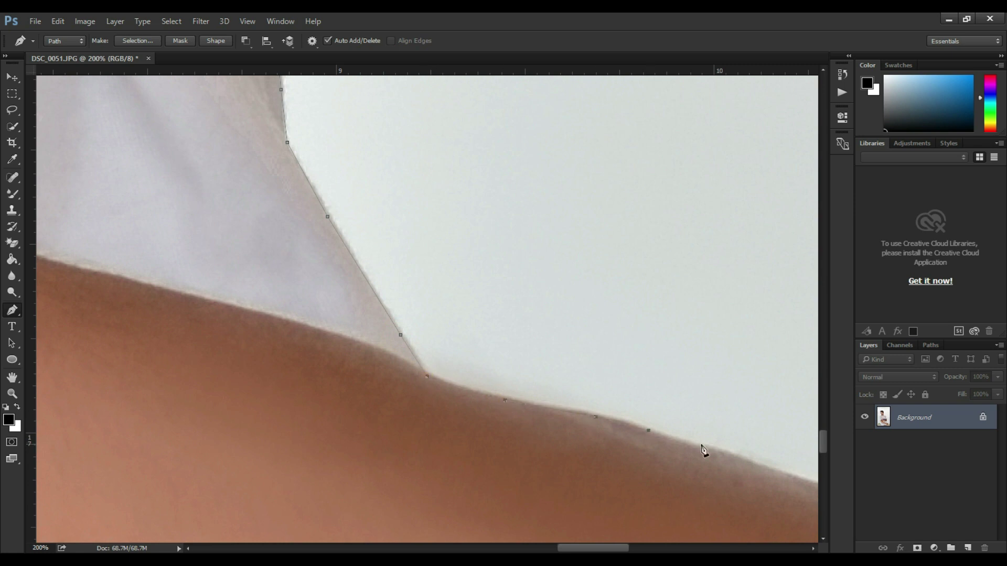
Trace the pen path along the wrist and back of the hand, around the protruding fingertip
{"action": "left_click_drag", "start_coordinate": [624, 547], "coordinate": [641, 547]}
{"action": "left_click_drag", "start_coordinate": [824, 443], "coordinate": [824, 452]}
{"action": "left_click", "coordinate": [639, 314]}
{"action": "left_click", "coordinate": [694, 344]}
{"action": "left_click", "coordinate": [599, 382]}
{"action": "left_click", "coordinate": [679, 424]}
{"action": "left_click", "coordinate": [705, 433]}
{"action": "mouse_move", "coordinate": [612, 548]}
{"action": "left_mouse_down"}
{"action": "mouse_move", "coordinate": [627, 548]}
{"action": "mouse_move", "coordinate": [609, 548]}
{"action": "left_mouse_up"}
{"action": "left_click", "coordinate": [686, 412]}
{"action": "left_click", "coordinate": [715, 439]}
Extend the pen path along the wall's top edge from the hand to beyond the photo's side edge
{"action": "key", "text": "ctrl+minus"}
{"action": "left_click", "coordinate": [503, 374]}
{"action": "left_click", "coordinate": [670, 368]}
{"action": "left_click", "coordinate": [773, 369]}
Route the pen path around the outside of the photo's lower edge and close it at its starting point
{"action": "key", "text": "ctrl+minus"}
{"action": "key", "text": "ctrl+minus"}
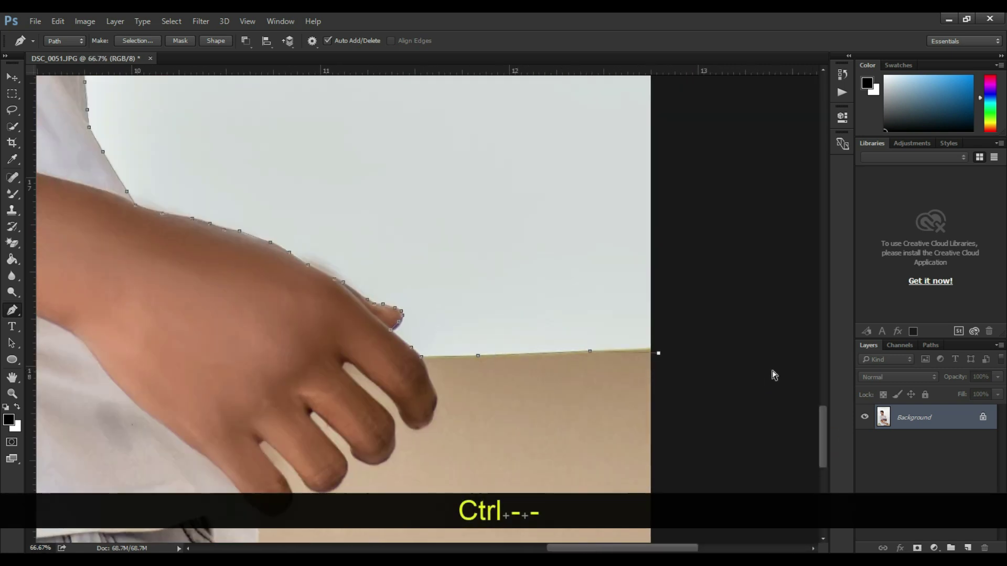
{"action": "key", "text": "ctrl+minus"}
{"action": "key", "text": "ctrl+minus"}
{"action": "key", "text": "ctrl+minus"}
{"action": "key", "text": "ctrl+minus"}
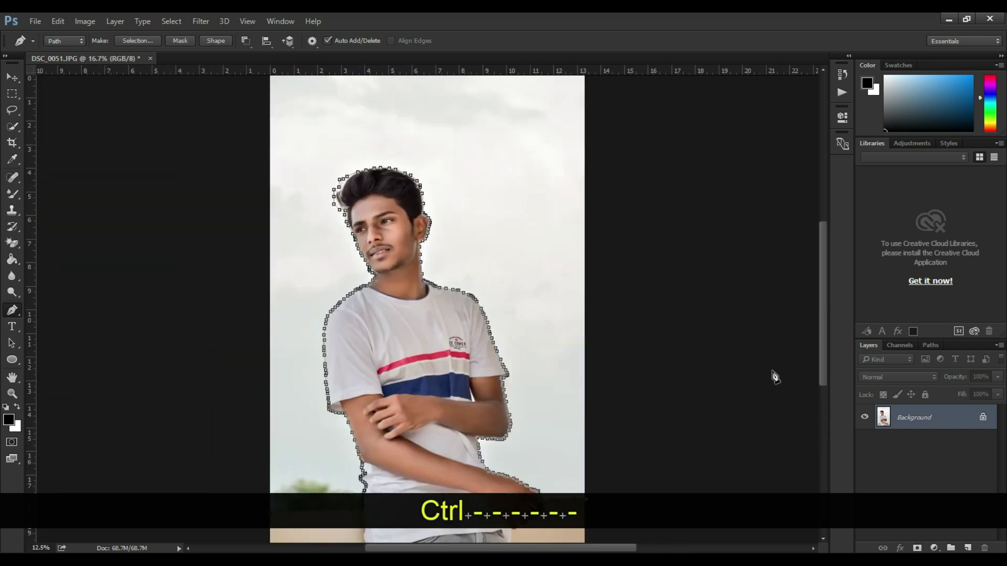
{"action": "left_click_drag", "start_coordinate": [822, 369], "coordinate": [825, 412]}
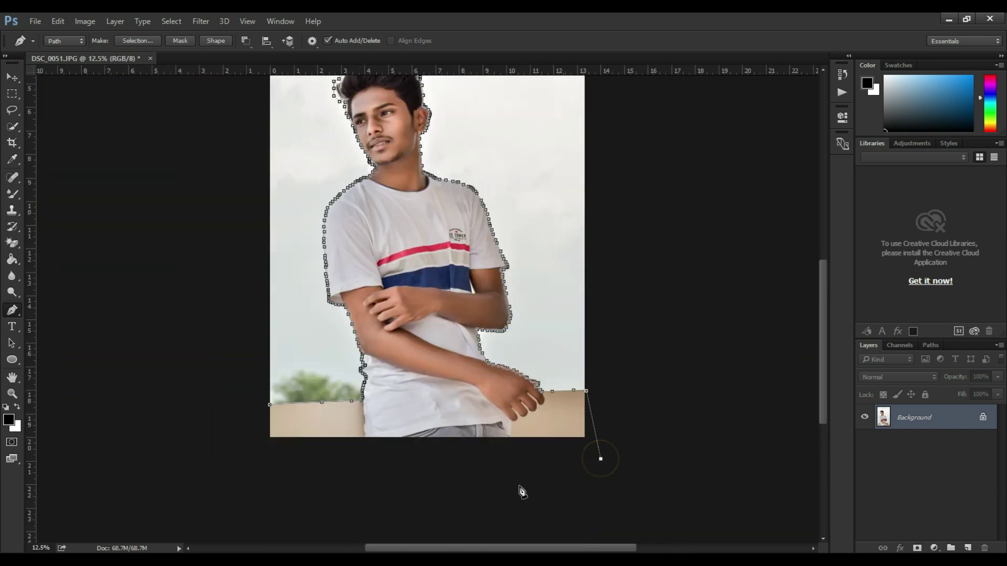
{"action": "left_click", "coordinate": [273, 498]}
{"action": "left_click", "coordinate": [204, 446]}
{"action": "left_click", "coordinate": [269, 405]}
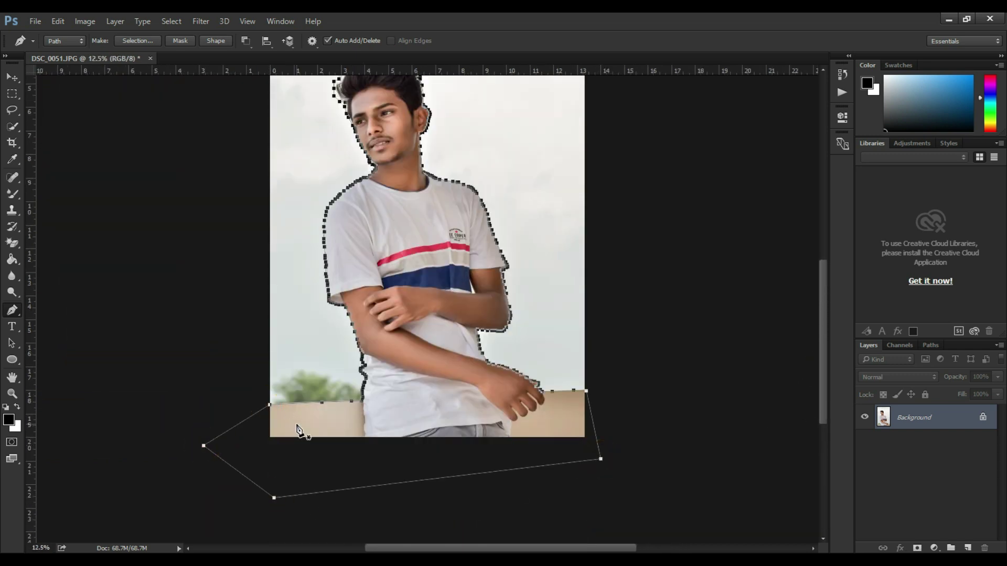
Convert the closed path into a new anti-aliased selection
{"action": "right_click", "coordinate": [297, 425]}
{"action": "left_click", "coordinate": [380, 162]}
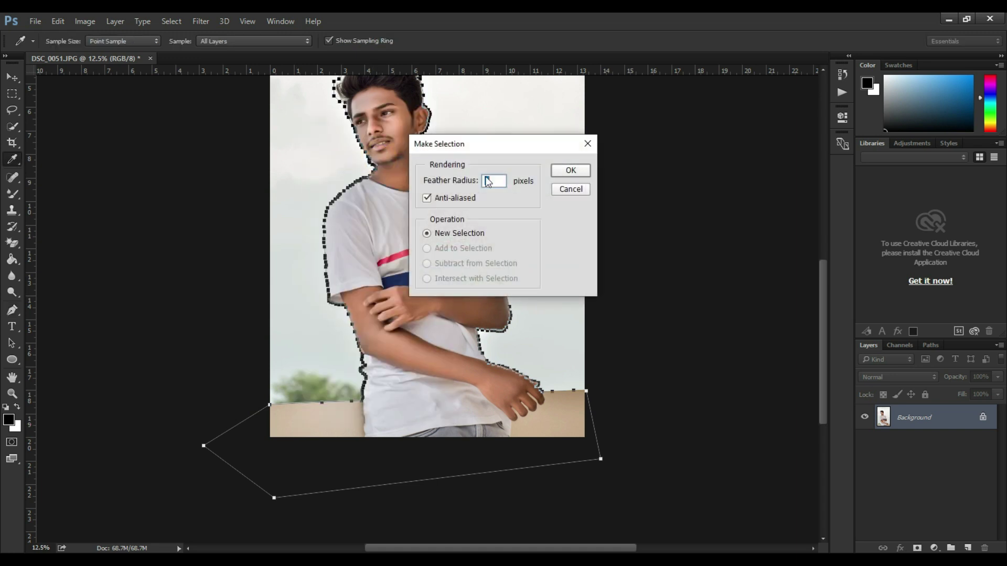
{"action": "left_click", "coordinate": [570, 169]}
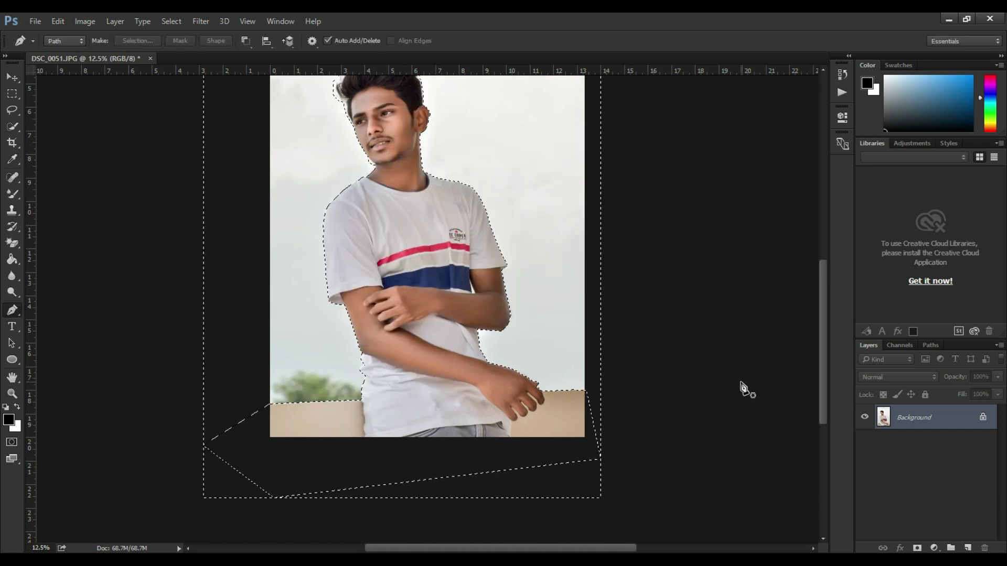
{"action": "left_click_drag", "start_coordinate": [820, 359], "coordinate": [821, 348]}
{"action": "left_click", "coordinate": [917, 548]}
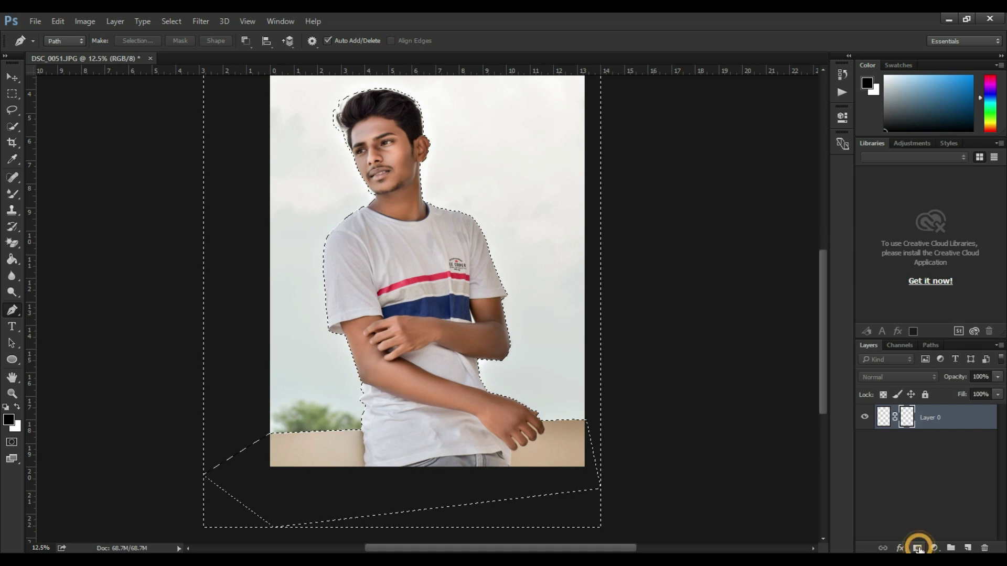
{"action": "left_click", "coordinate": [918, 548], "text": "ctrl"}
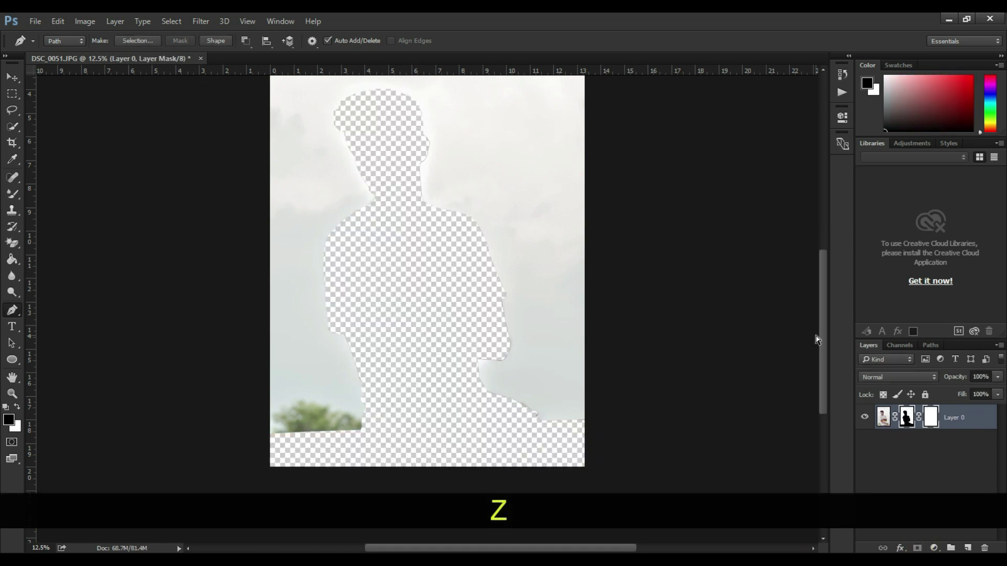
{"action": "key", "text": "ctrl+alt+z"}
{"action": "key", "text": "ctrl+alt+z"}
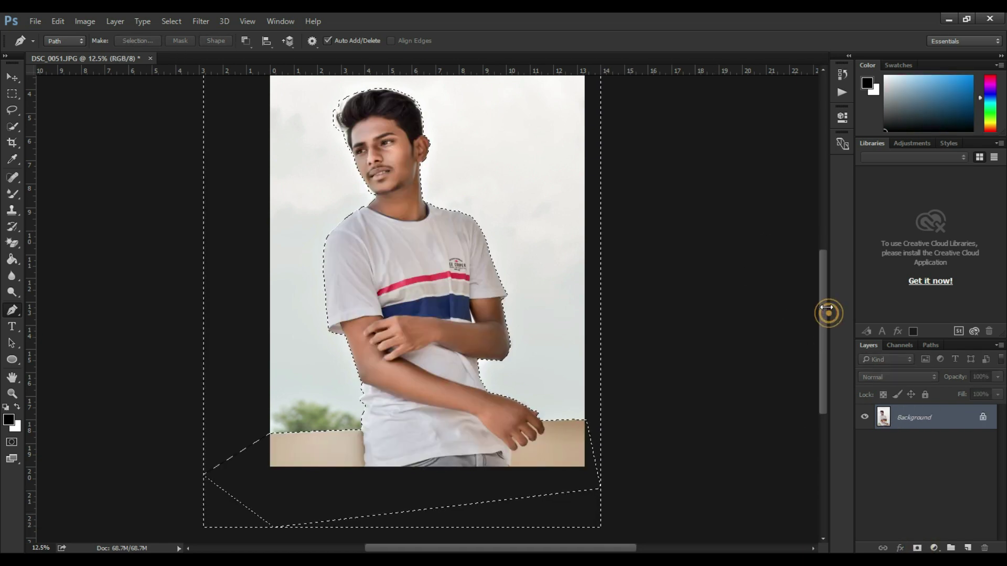
Invert the selection and add a layer mask from it to hide the sky background
{"action": "left_click_drag", "start_coordinate": [827, 312], "coordinate": [826, 296]}
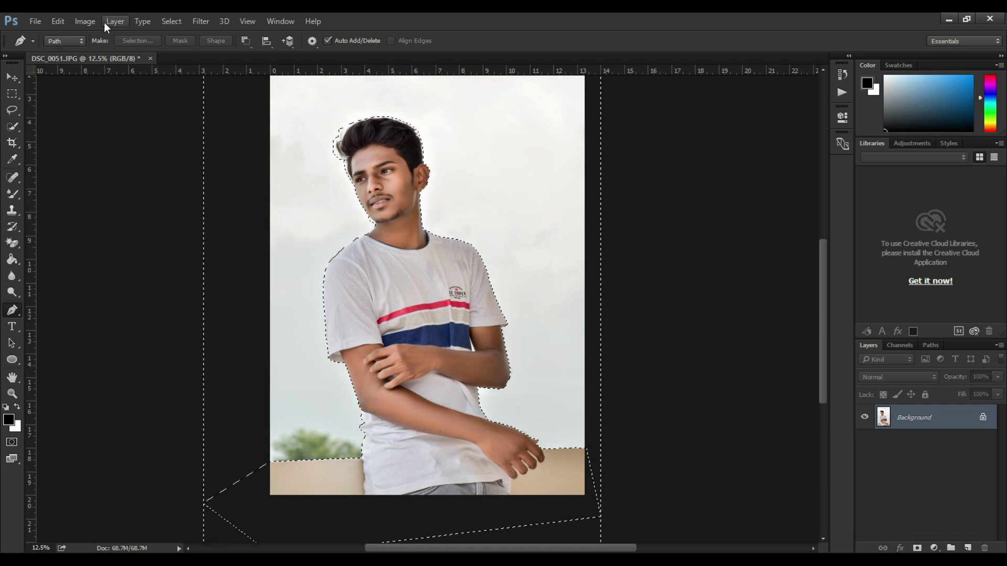
{"action": "left_click", "coordinate": [167, 22]}
{"action": "left_click", "coordinate": [179, 48]}
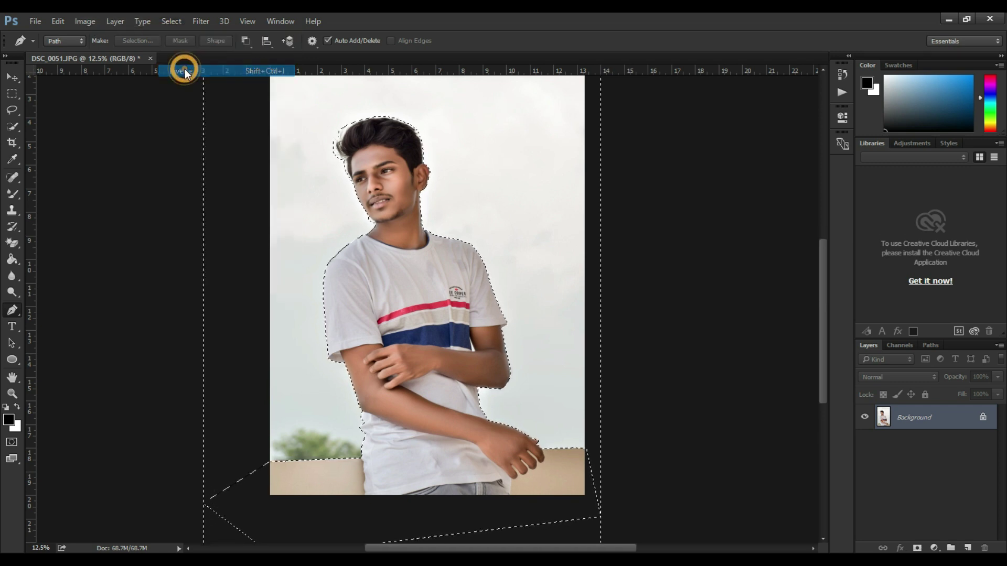
{"action": "left_click", "coordinate": [918, 548]}
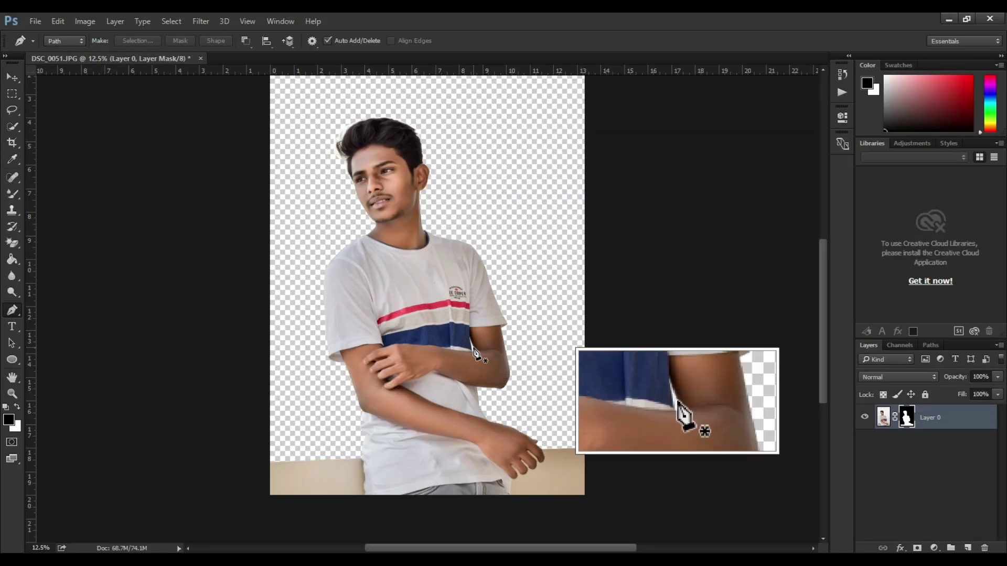
Draw a closed pen path around the small white gap between the blue shirt stripe and the bent arm
{"action": "key", "text": "ctrl+equal"}
{"action": "key", "text": "ctrl+equal"}
{"action": "key", "text": "ctrl+equal"}
{"action": "key", "text": "ctrl+equal"}
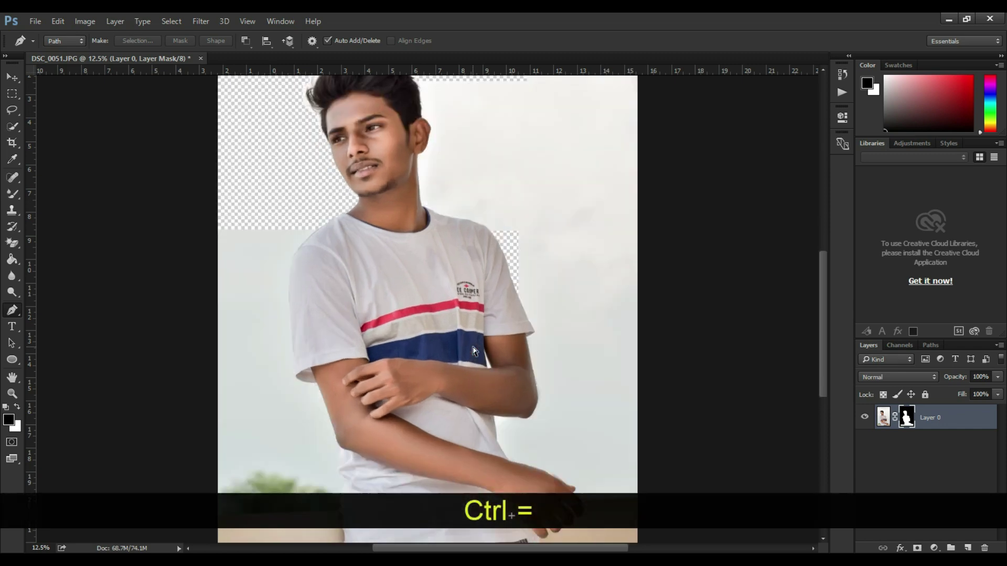
{"action": "key", "text": "ctrl+equal"}
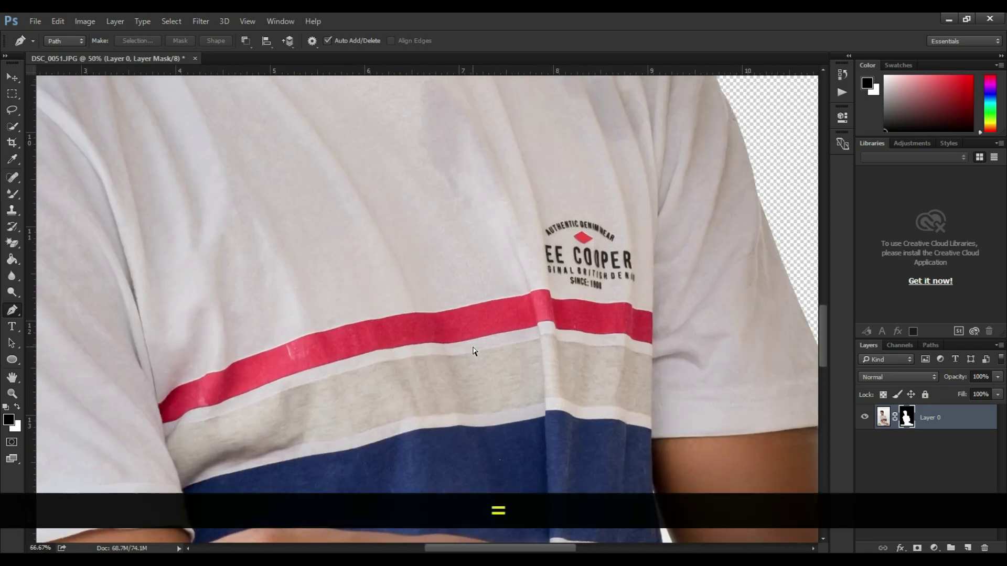
{"action": "left_click_drag", "start_coordinate": [825, 353], "coordinate": [826, 369]}
{"action": "key", "text": "ctrl+equal"}
{"action": "key", "text": "ctrl+equal"}
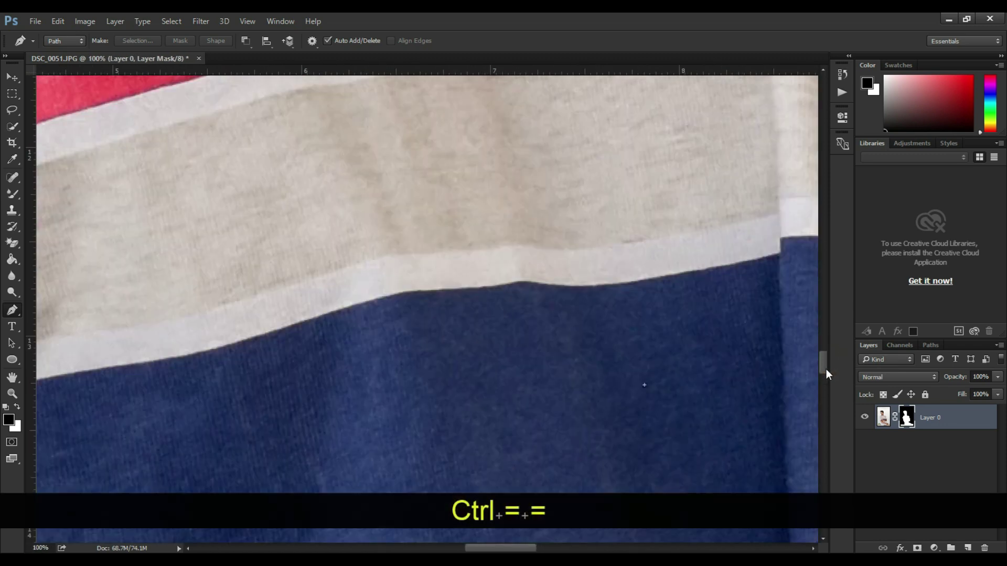
{"action": "left_click_drag", "start_coordinate": [510, 548], "coordinate": [564, 548]}
{"action": "left_click_drag", "start_coordinate": [823, 361], "coordinate": [826, 382]}
{"action": "left_click", "coordinate": [607, 431]}
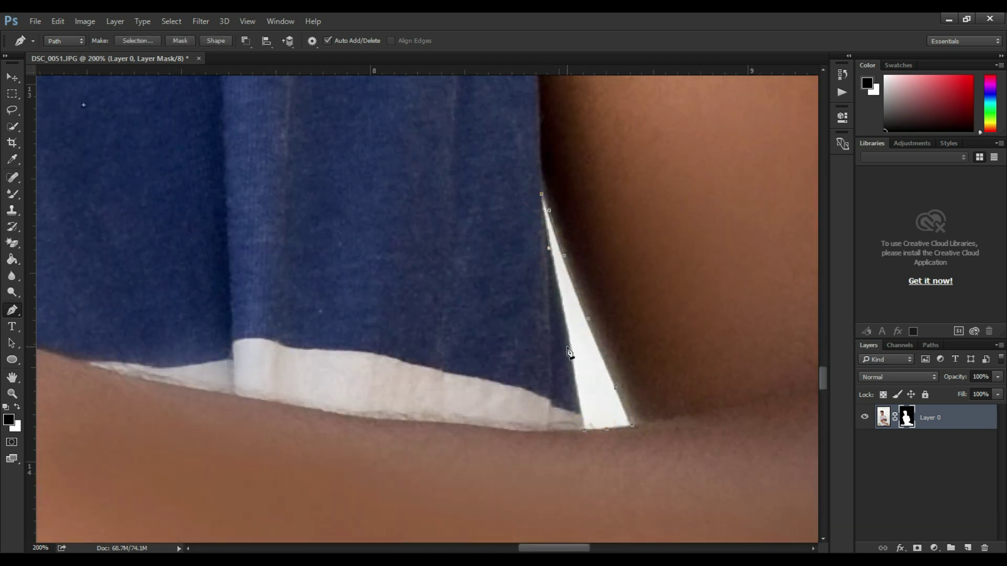
Convert the path around the gap between shirt and arm into a selection
{"action": "right_click", "coordinate": [593, 399]}
{"action": "left_click", "coordinate": [652, 135]}
{"action": "left_click", "coordinate": [573, 168]}
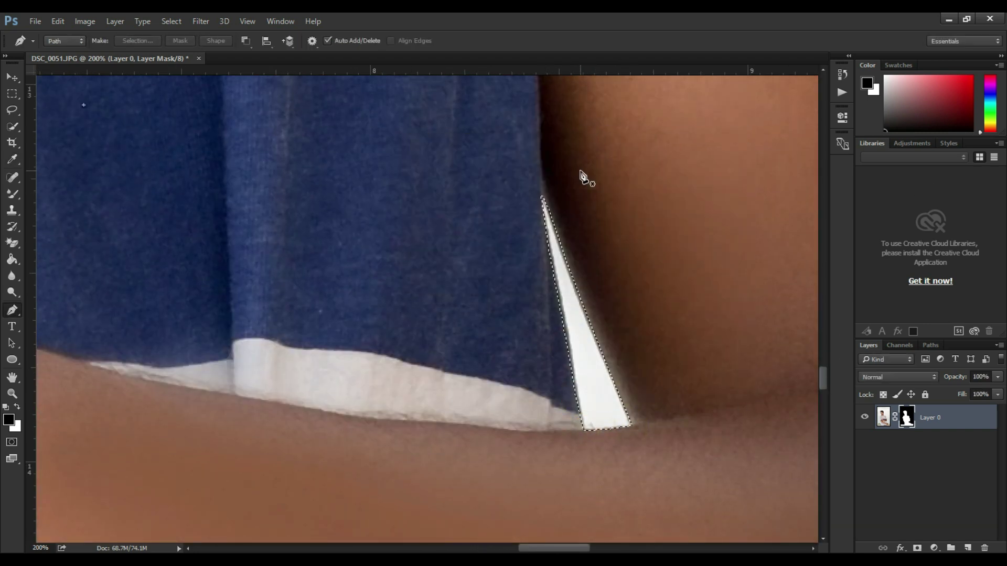
{"action": "key", "text": "ctrl+z"}
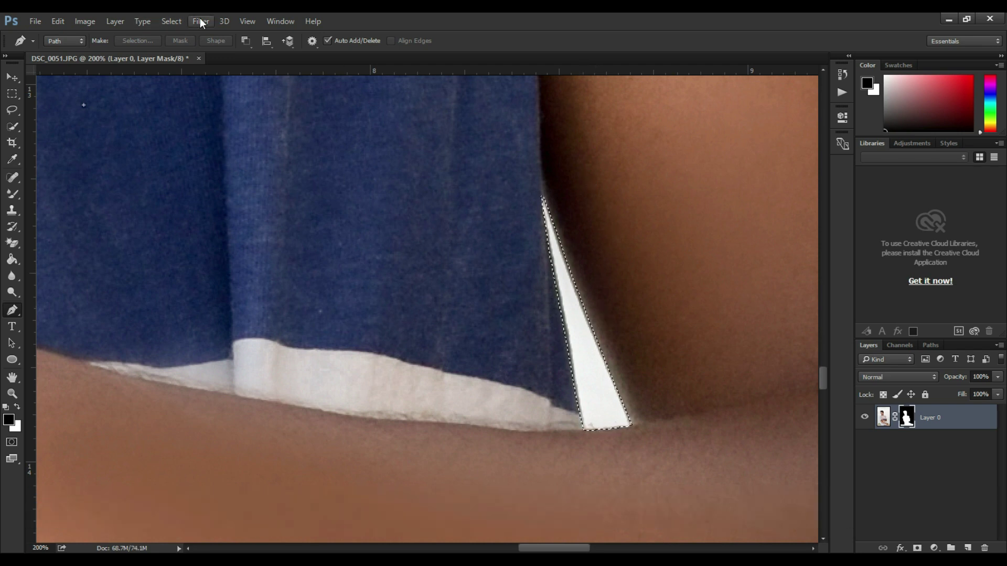
{"action": "left_click", "coordinate": [171, 21]}
{"action": "left_click", "coordinate": [180, 68]}
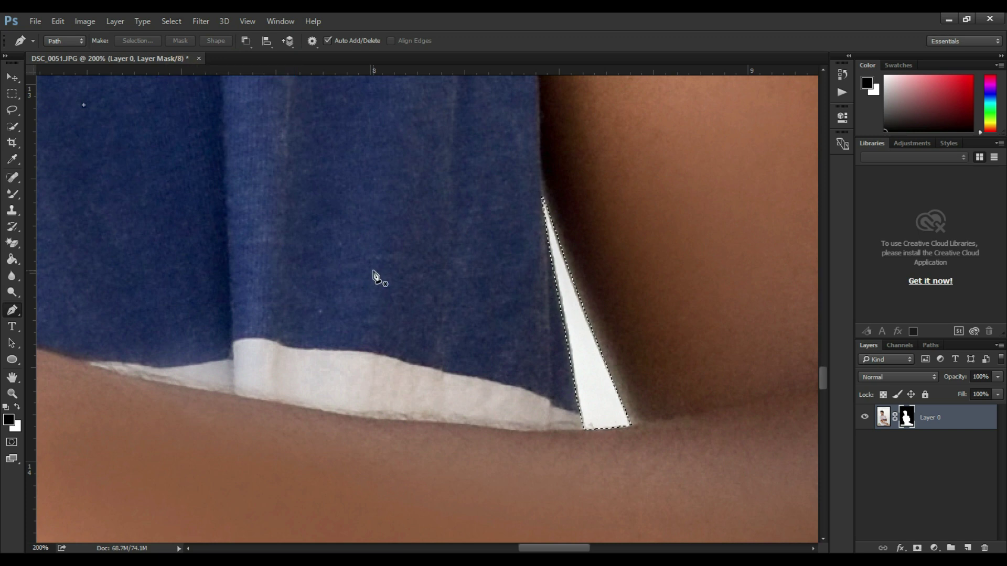
Paint the selected gap black on the layer mask with a size 100 Brush and deselect it
{"action": "key", "text": "ctrl+minus"}
{"action": "key", "text": "ctrl+minus"}
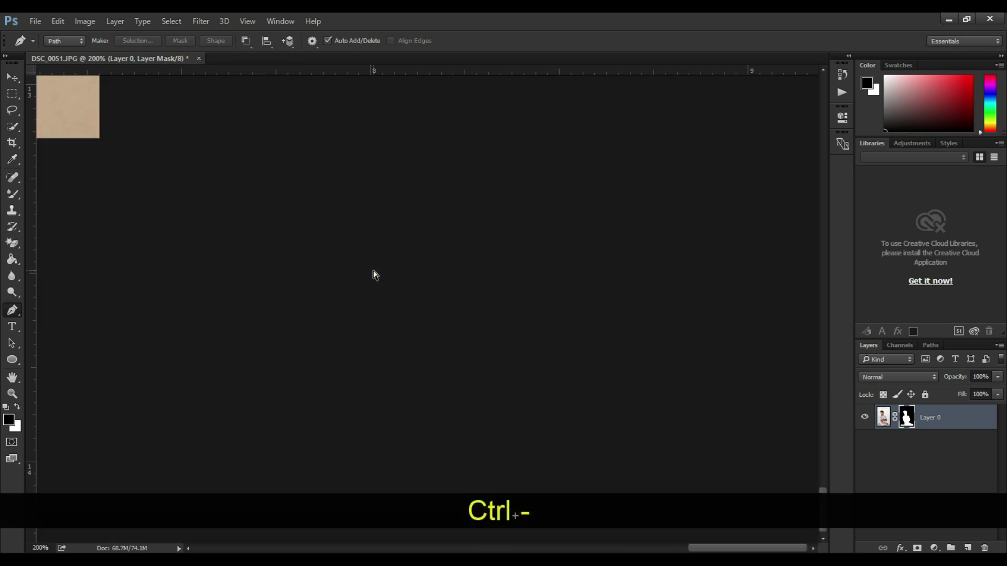
{"action": "key", "text": "ctrl+minus"}
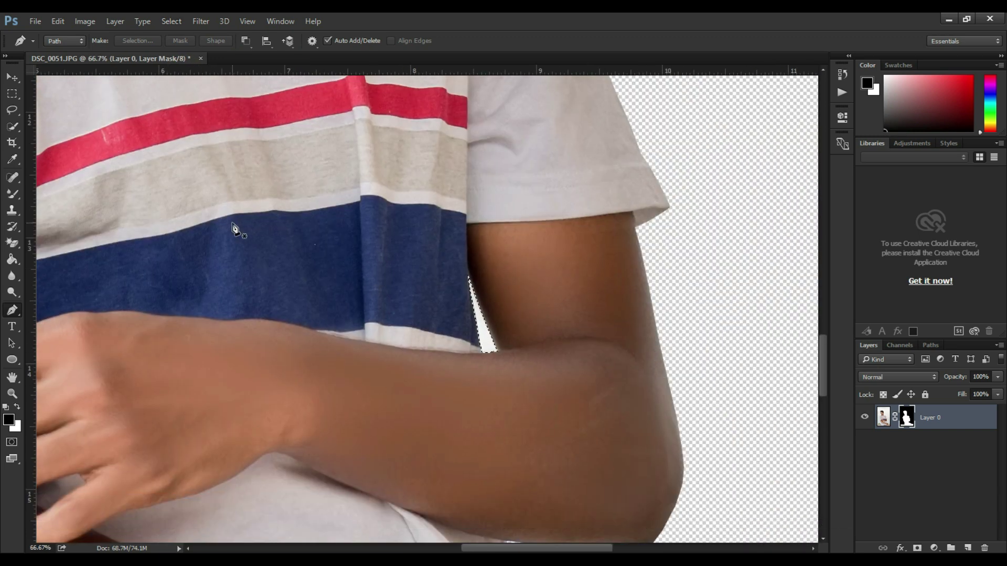
{"action": "right_click", "coordinate": [15, 192]}
{"action": "left_click", "coordinate": [53, 192]}
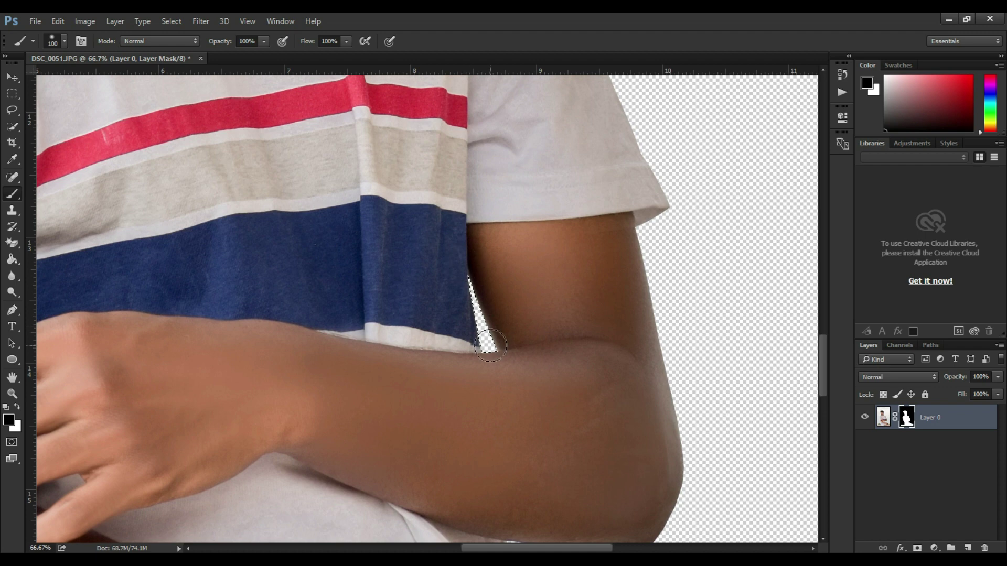
{"action": "key", "text": "ctrl+d"}
{"action": "left_click", "coordinate": [14, 77]}
Examine the masked cutout as a whole and check the edges around the hair and face
{"action": "key", "text": "ctrl+minus"}
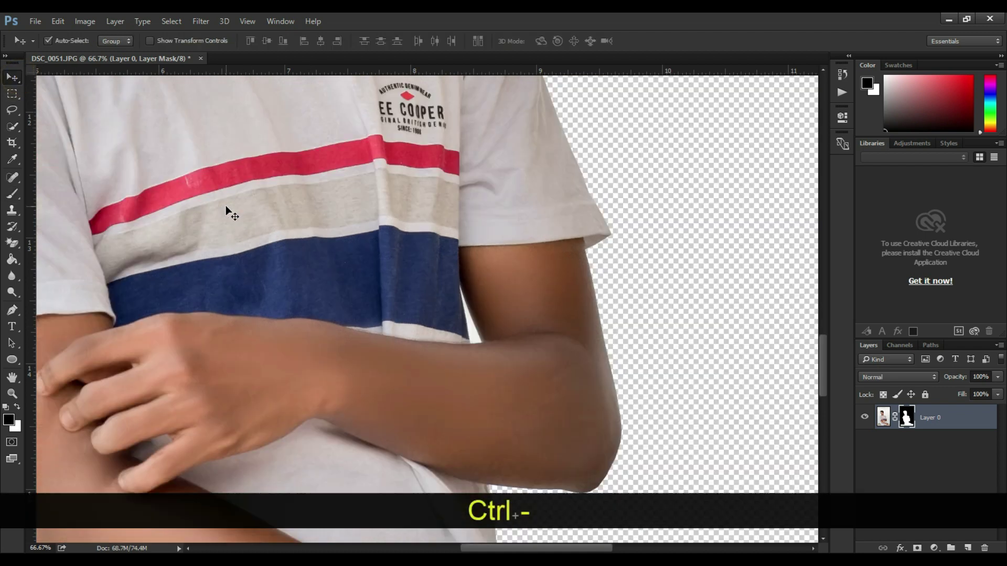
{"action": "key", "text": "ctrl+minus"}
{"action": "key", "text": "ctrl+minus"}
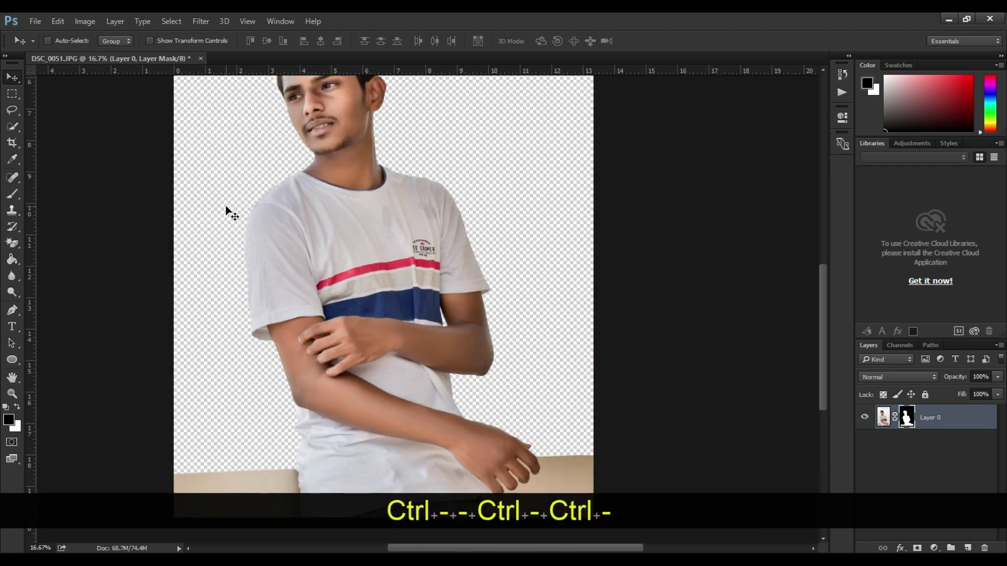
{"action": "key", "text": "ctrl+minus"}
{"action": "key", "text": "ctrl+minus"}
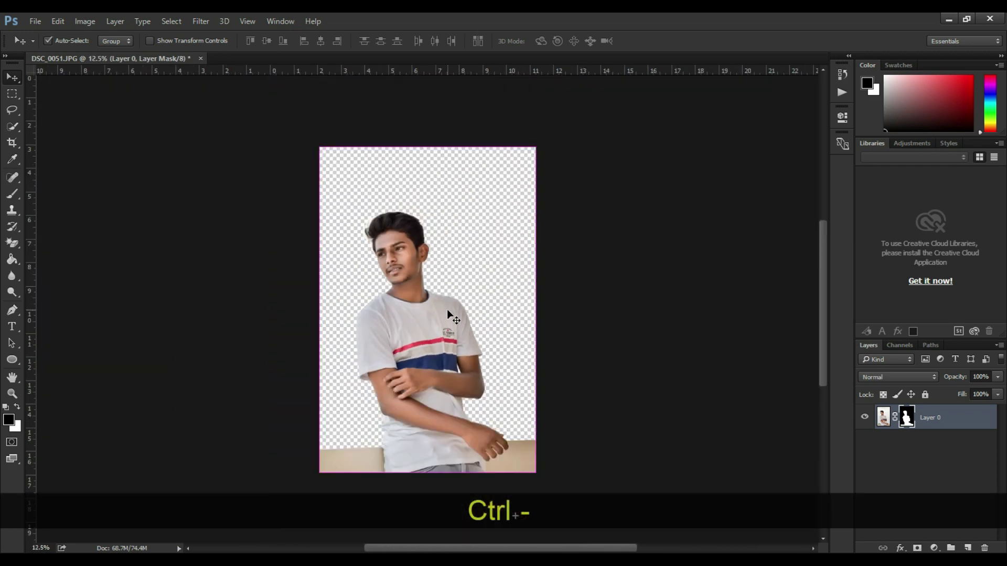
{"action": "key", "text": "ctrl+equal"}
{"action": "key", "text": "ctrl+equal"}
{"action": "key", "text": "ctrl+equal"}
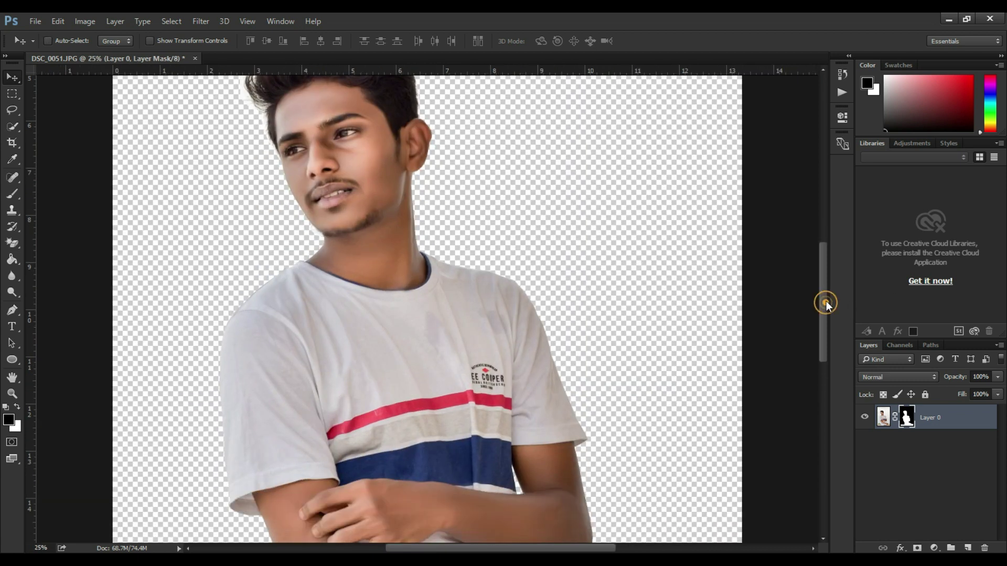
{"action": "left_click_drag", "start_coordinate": [826, 301], "coordinate": [817, 266]}
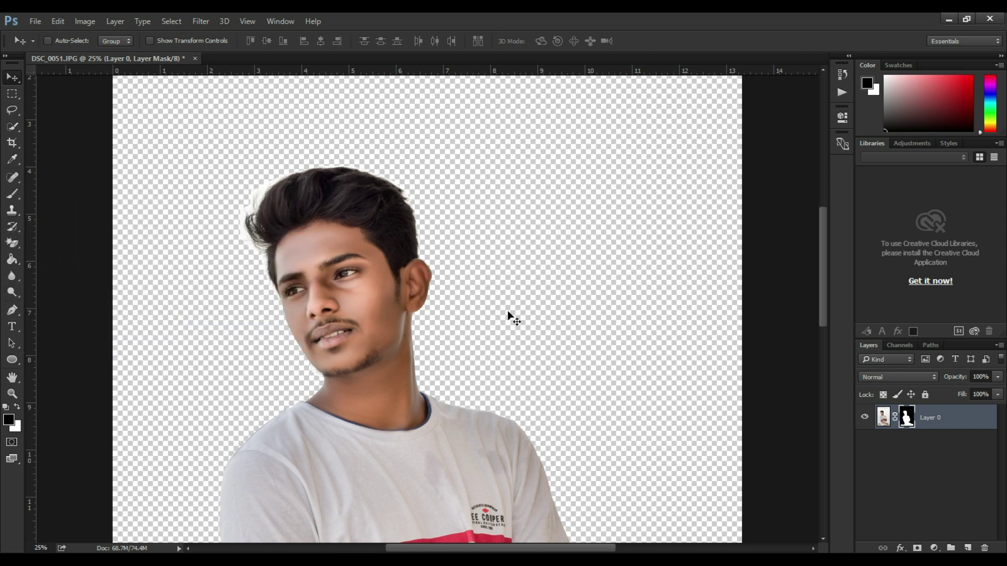
Start Refine Mask on the portrait's layer mask with a radius of 8.5 px and Smart Radius enabled
{"action": "right_click", "coordinate": [906, 418]}
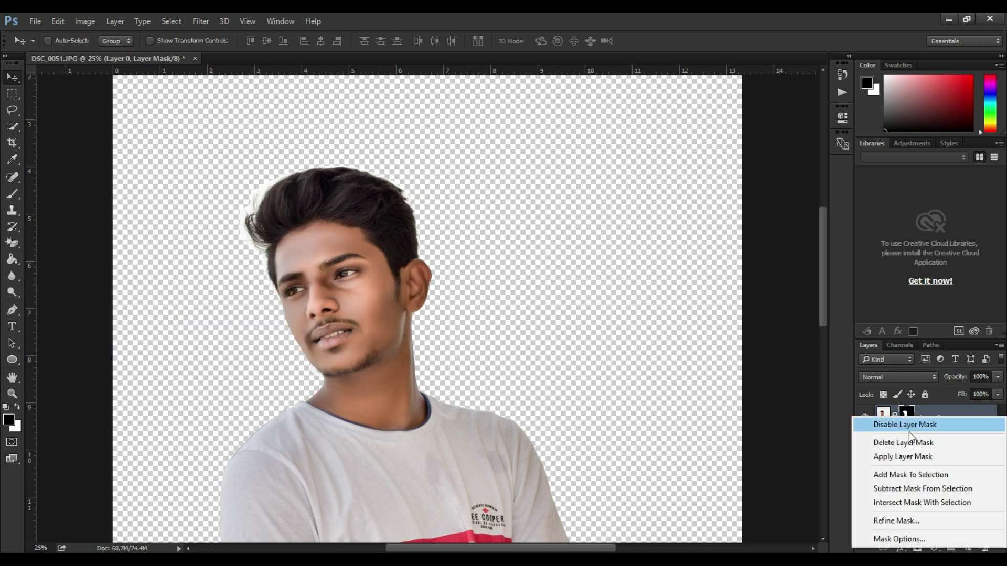
{"action": "left_click", "coordinate": [914, 521]}
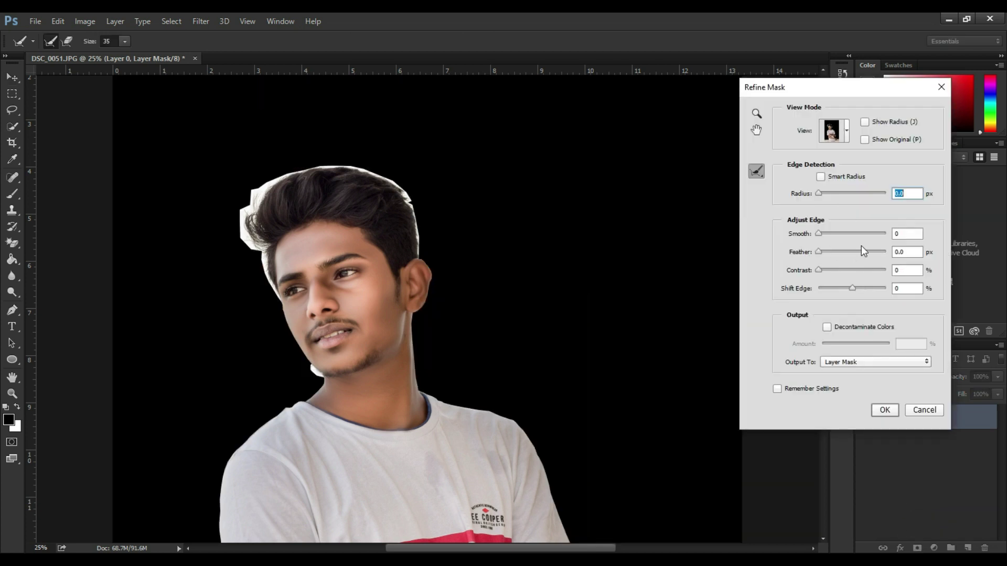
{"action": "left_click_drag", "start_coordinate": [834, 194], "coordinate": [843, 193]}
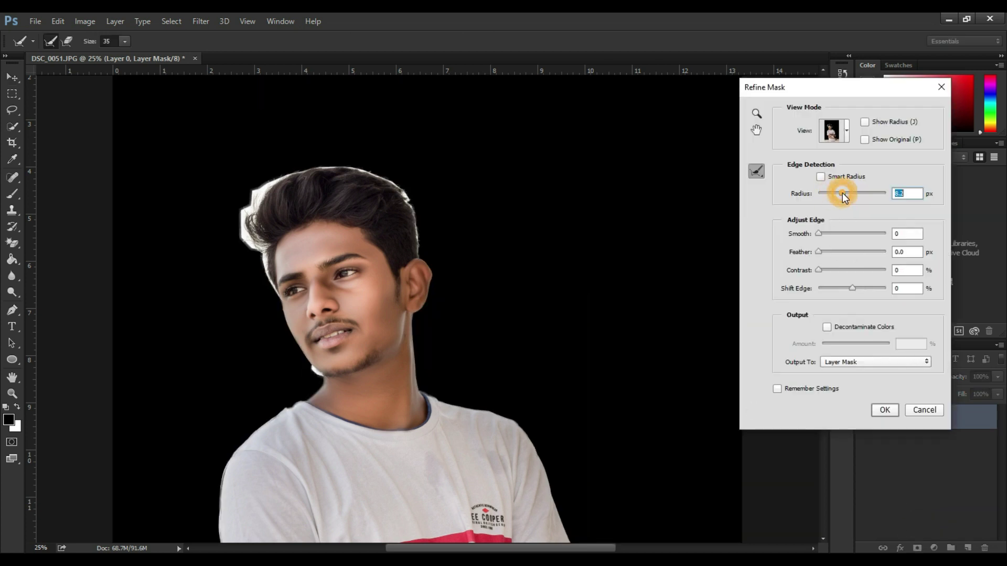
{"action": "left_click", "coordinate": [821, 177]}
Paint out the white fringe around the hair, forehead and chin with a size 100 refine brush and apply the refined mask
{"action": "mouse_move", "coordinate": [420, 252]}
{"action": "left_mouse_down"}
{"action": "mouse_move", "coordinate": [401, 190]}
{"action": "mouse_move", "coordinate": [344, 167]}
{"action": "mouse_move", "coordinate": [306, 169]}
{"action": "mouse_move", "coordinate": [280, 175]}
{"action": "mouse_move", "coordinate": [249, 202]}
{"action": "mouse_move", "coordinate": [245, 231]}
{"action": "mouse_move", "coordinate": [270, 299]}
{"action": "left_mouse_up"}
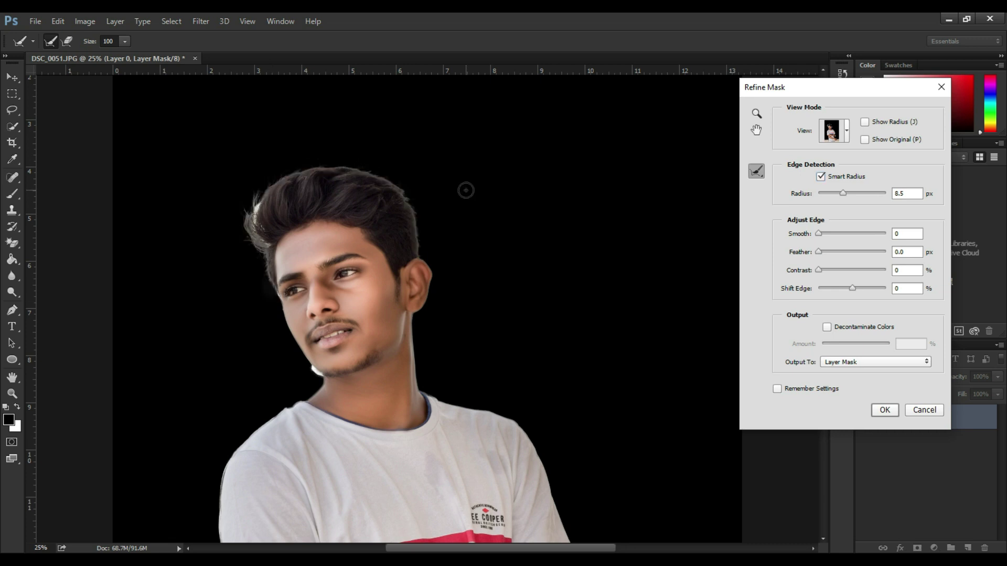
{"action": "left_click_drag", "start_coordinate": [260, 222], "coordinate": [259, 195]}
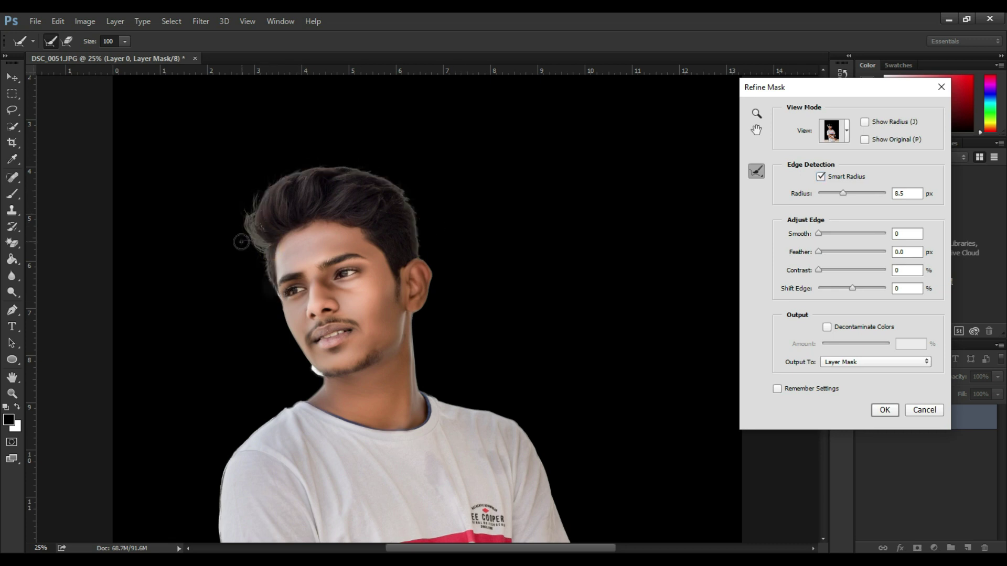
{"action": "left_click", "coordinate": [261, 228]}
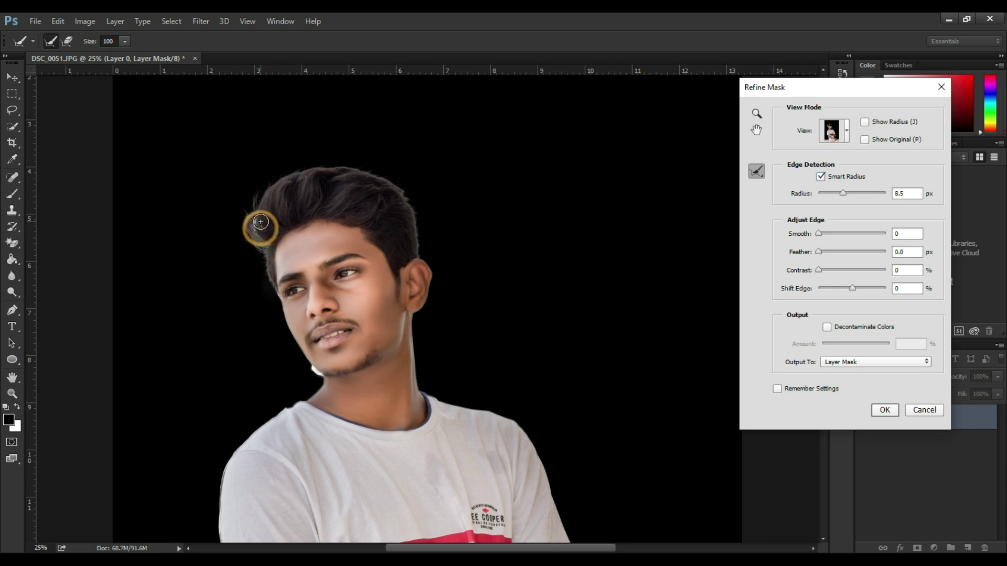
{"action": "left_click", "coordinate": [272, 292]}
{"action": "left_click_drag", "start_coordinate": [321, 386], "coordinate": [314, 373]}
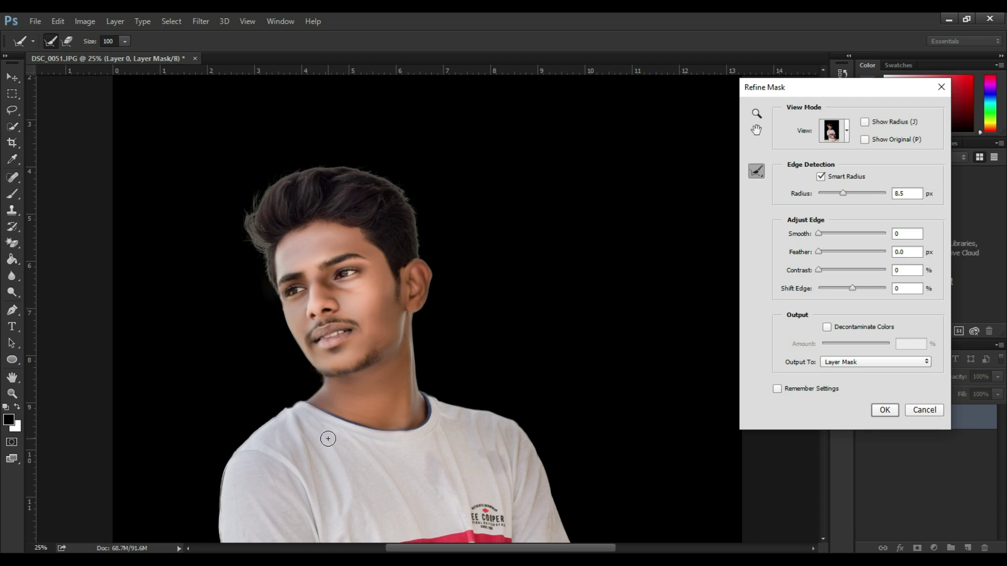
{"action": "mouse_move", "coordinate": [423, 257]}
{"action": "left_mouse_down"}
{"action": "mouse_move", "coordinate": [408, 199]}
{"action": "mouse_move", "coordinate": [369, 177]}
{"action": "mouse_move", "coordinate": [288, 171]}
{"action": "mouse_move", "coordinate": [257, 203]}
{"action": "mouse_move", "coordinate": [270, 277]}
{"action": "left_mouse_up"}
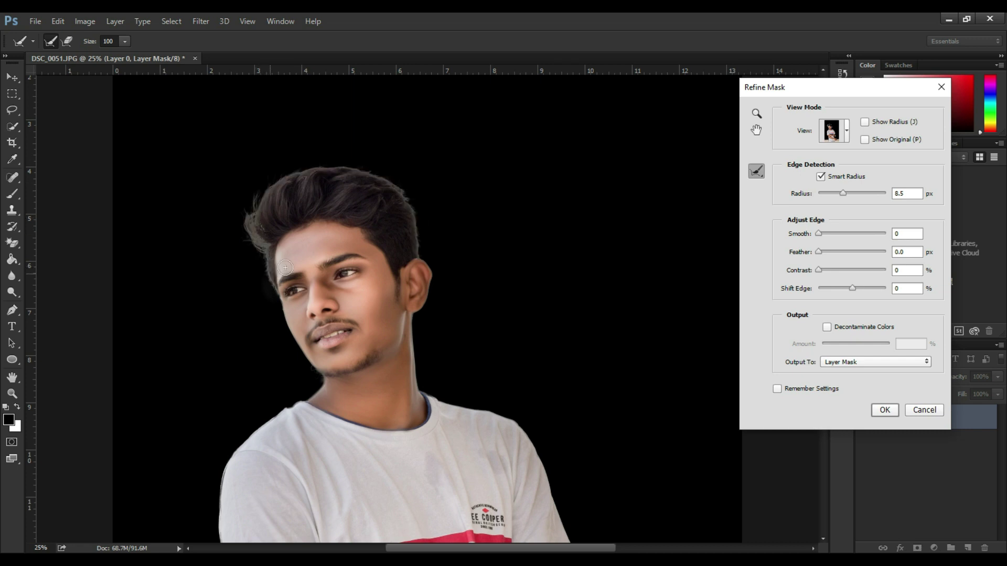
{"action": "left_click", "coordinate": [844, 196]}
{"action": "left_click", "coordinate": [886, 410]}
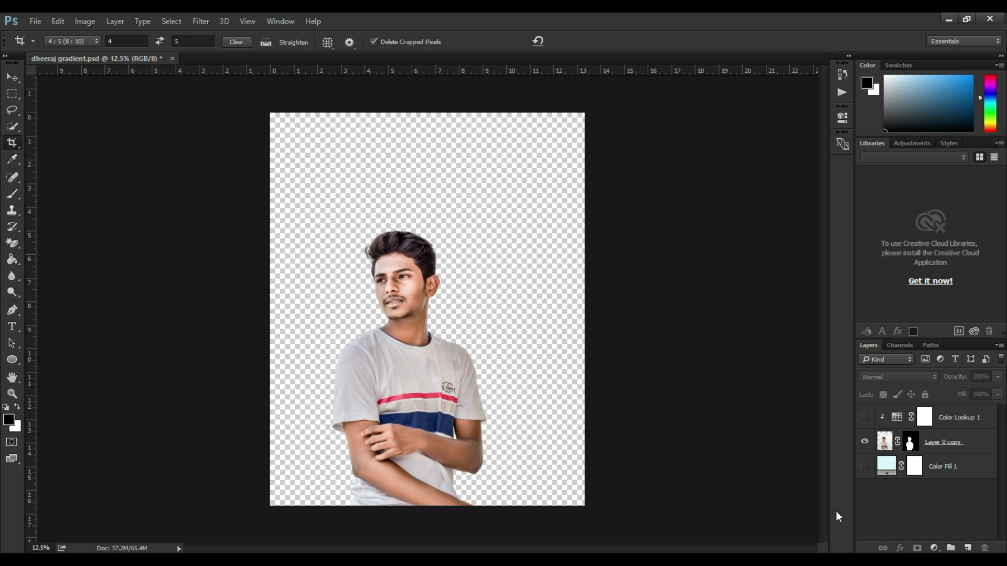
Show the solid color fill layer behind the cutout and confirm its color as #dcf6ff
{"action": "left_click", "coordinate": [887, 469]}
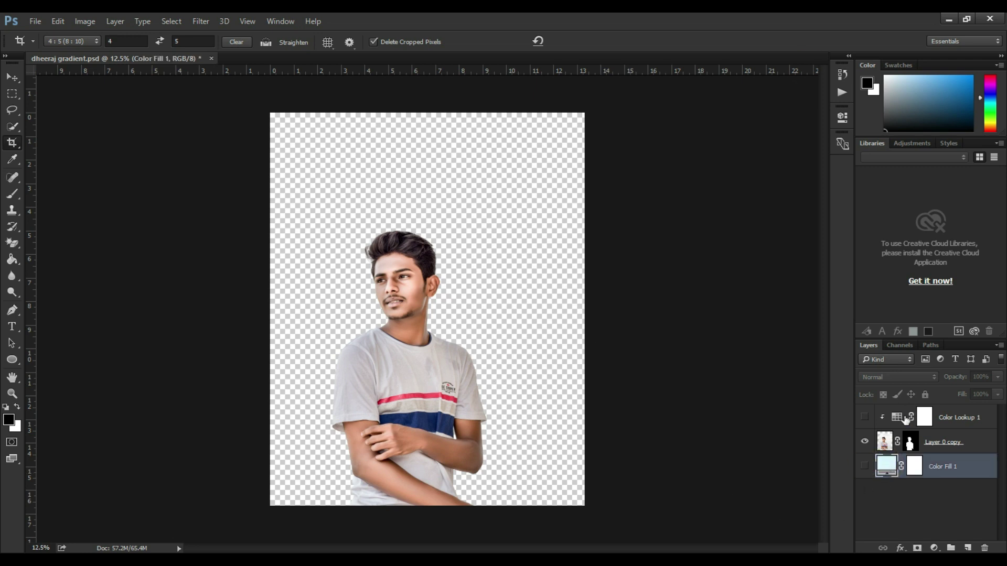
{"action": "left_click", "coordinate": [863, 466]}
{"action": "double_click", "coordinate": [887, 466]}
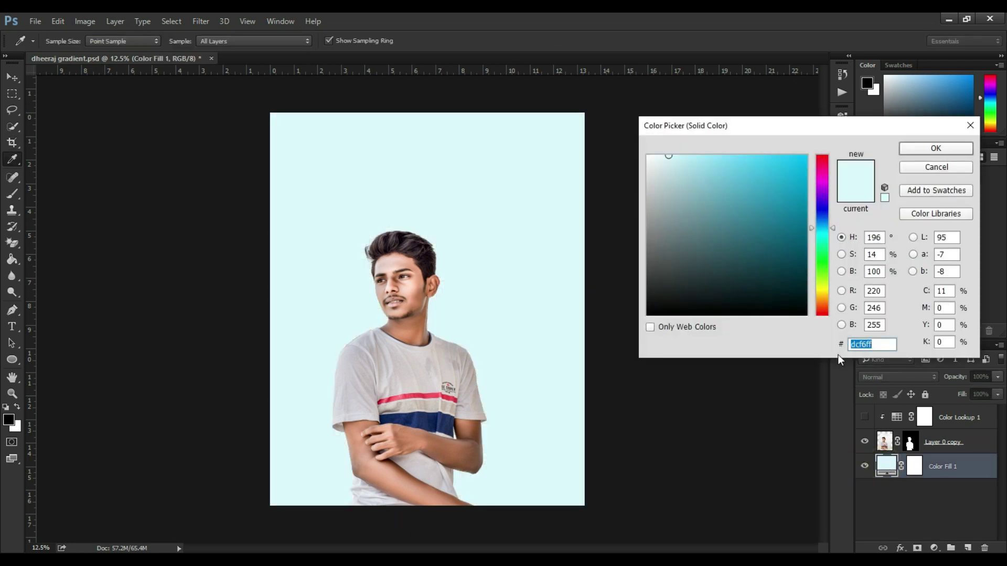
{"action": "left_click", "coordinate": [880, 346]}
{"action": "left_click", "coordinate": [926, 150]}
{"action": "key", "text": "c"}
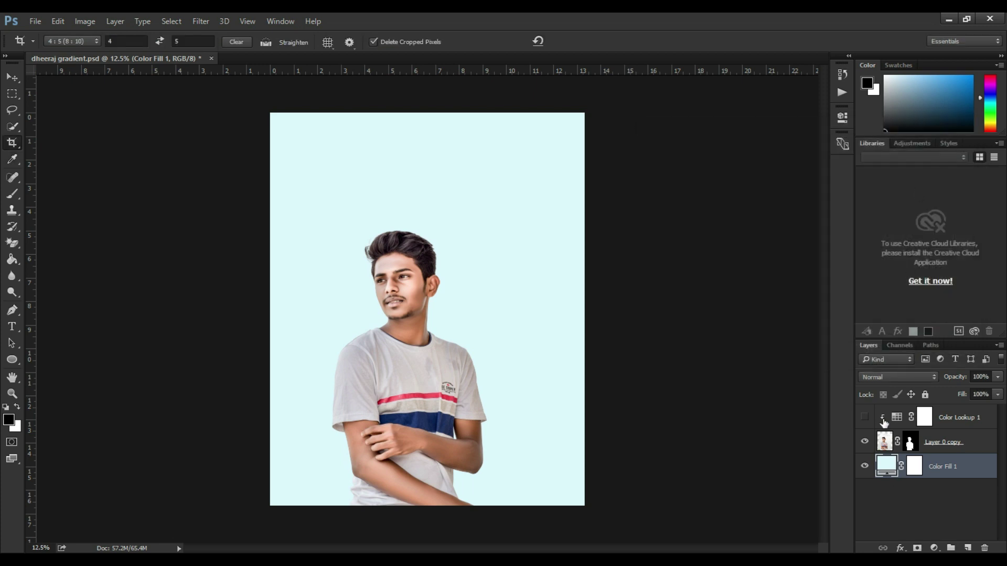
Show the Color Lookup adjustment above the cutout and choose LateSunset.3DL as its 3DLUT file
{"action": "left_click", "coordinate": [865, 417]}
{"action": "double_click", "coordinate": [897, 418]}
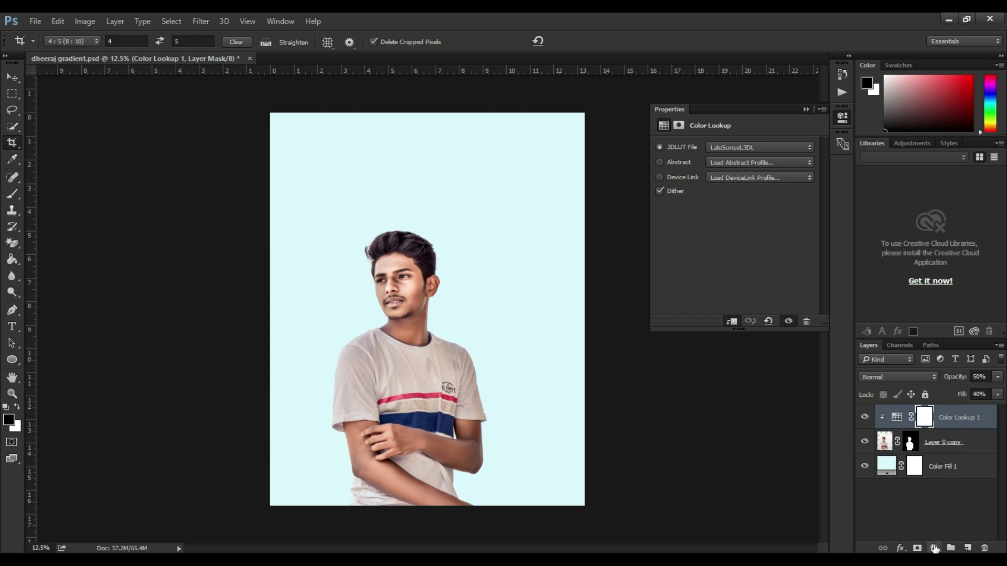
{"action": "left_click", "coordinate": [934, 548]}
{"action": "left_click", "coordinate": [922, 465]}
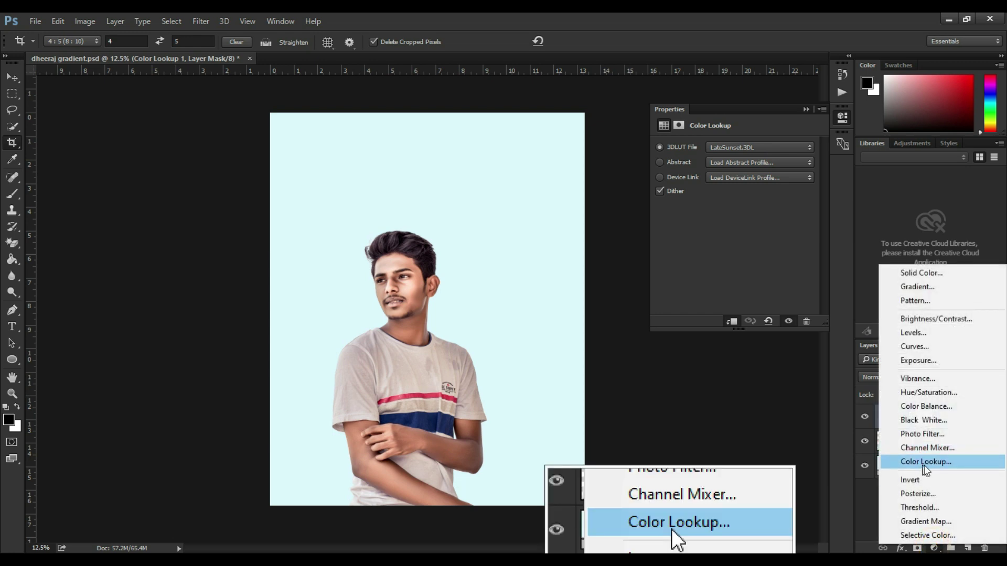
{"action": "left_click", "coordinate": [780, 261]}
{"action": "left_click", "coordinate": [780, 144]}
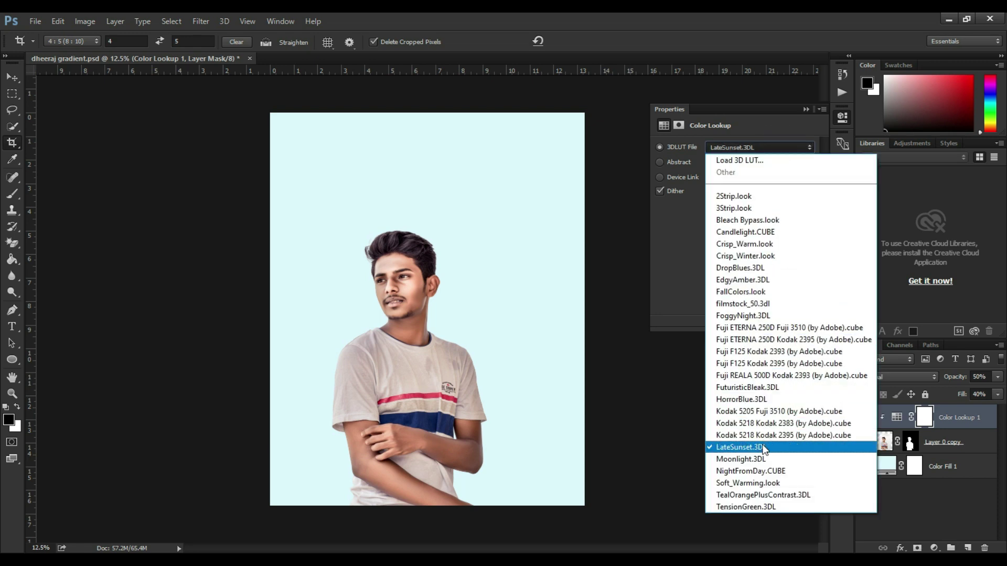
{"action": "left_click", "coordinate": [755, 447]}
{"action": "left_click", "coordinate": [802, 110]}
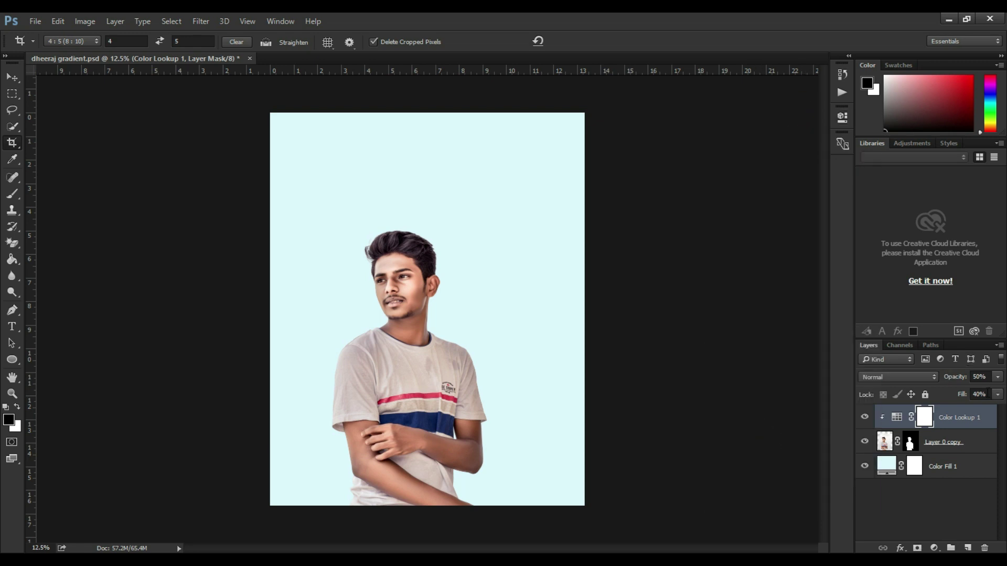
Check the opacity and fill settings of the Color Lookup layer
{"action": "left_click", "coordinate": [997, 377]}
{"action": "left_click", "coordinate": [997, 380]}
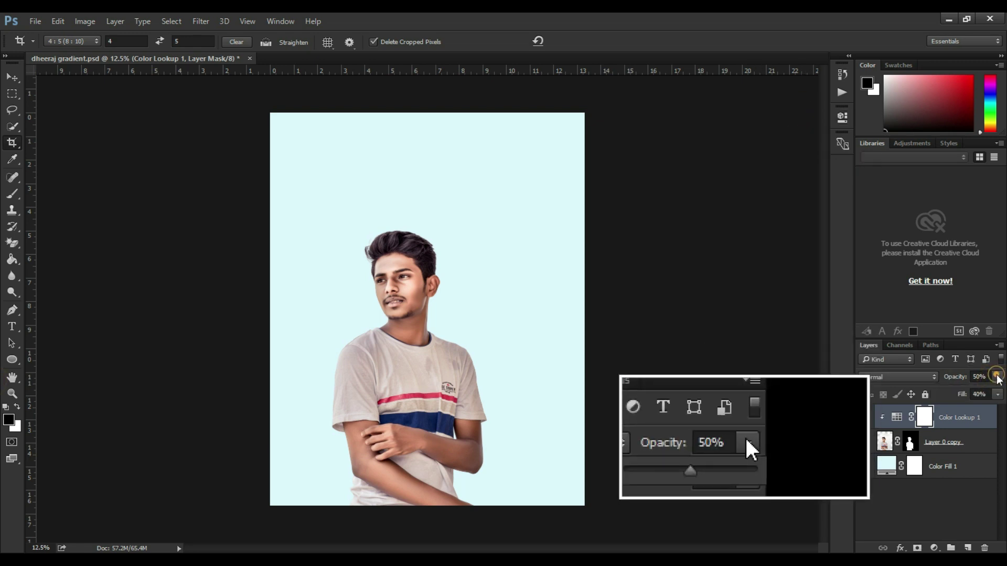
{"action": "left_click", "coordinate": [996, 398]}
{"action": "left_click", "coordinate": [996, 398]}
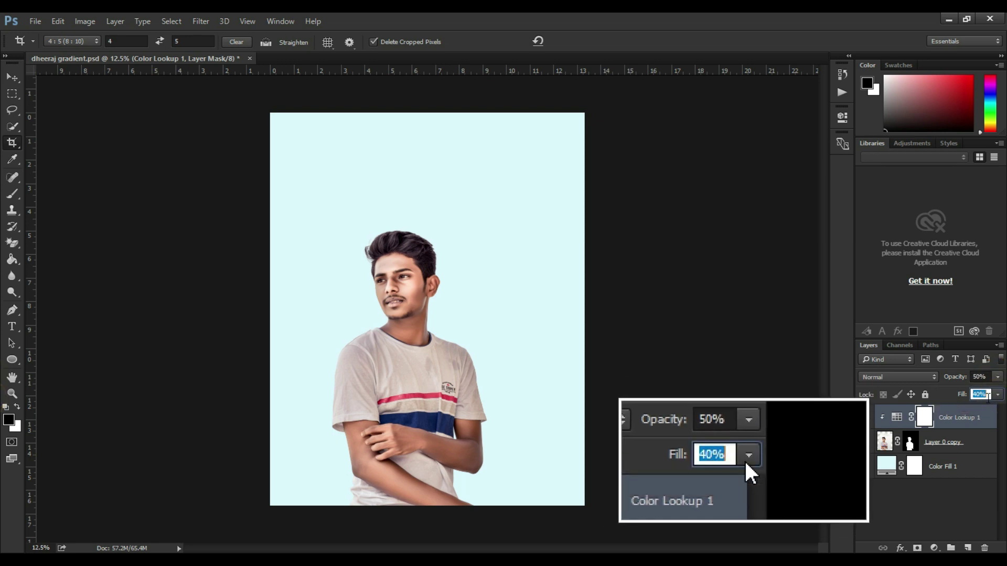
Release and recreate the Color Lookup layer's clipping mask on the cutout, and compare the image with the adjustment hidden and shown
{"action": "left_click", "coordinate": [945, 419]}
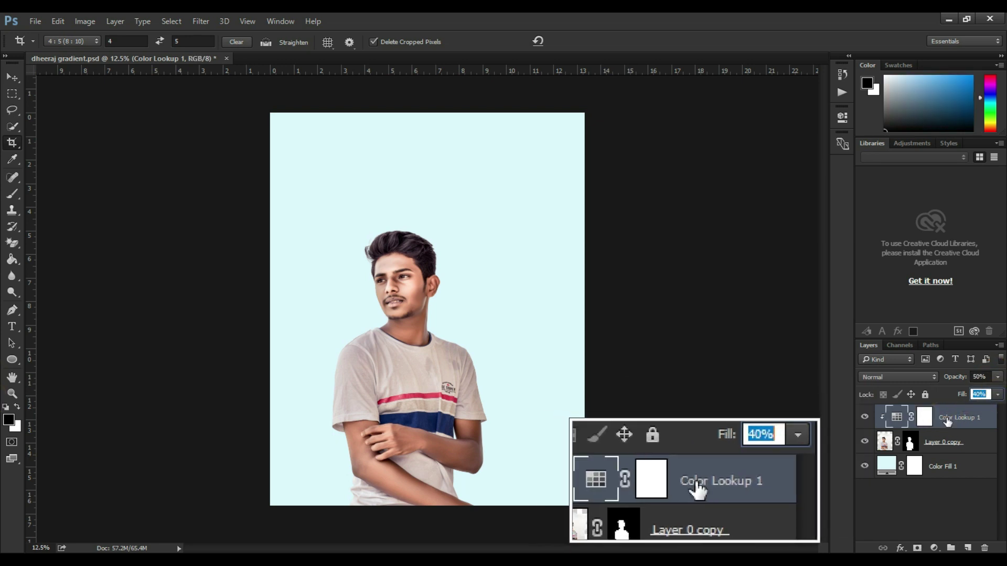
{"action": "right_click", "coordinate": [947, 420]}
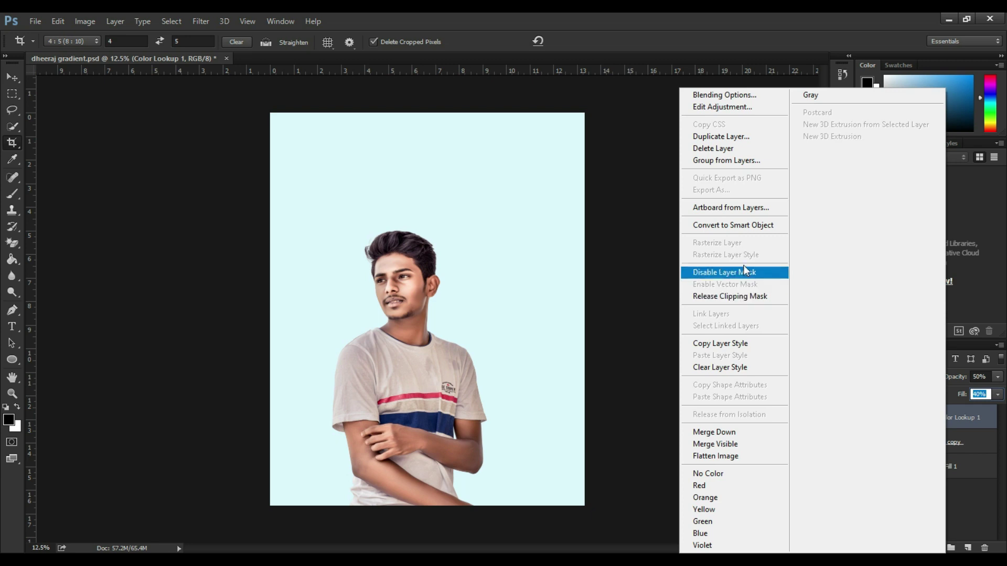
{"action": "left_click", "coordinate": [735, 297]}
{"action": "right_click", "coordinate": [945, 420]}
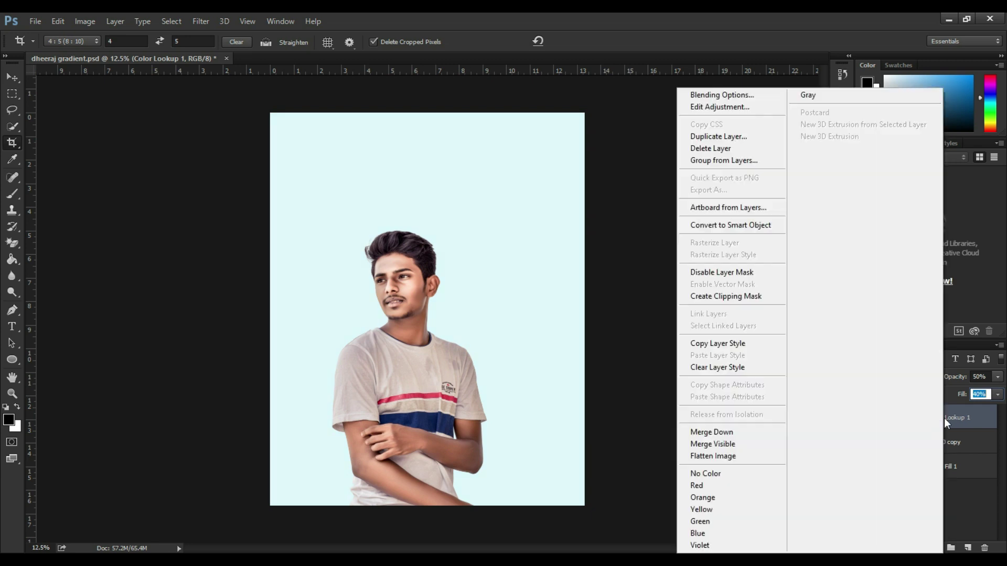
{"action": "left_click", "coordinate": [750, 297]}
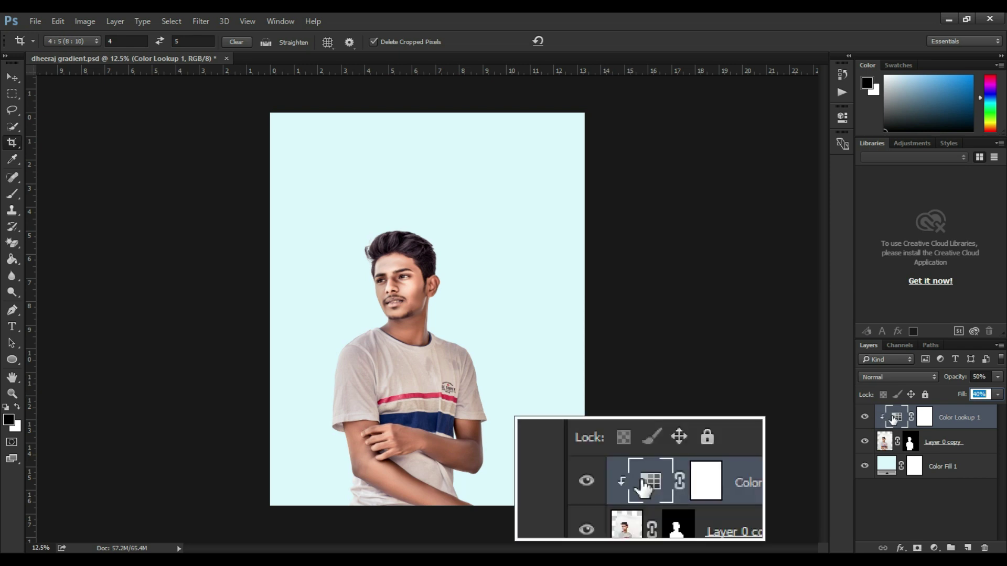
{"action": "left_click", "coordinate": [865, 417]}
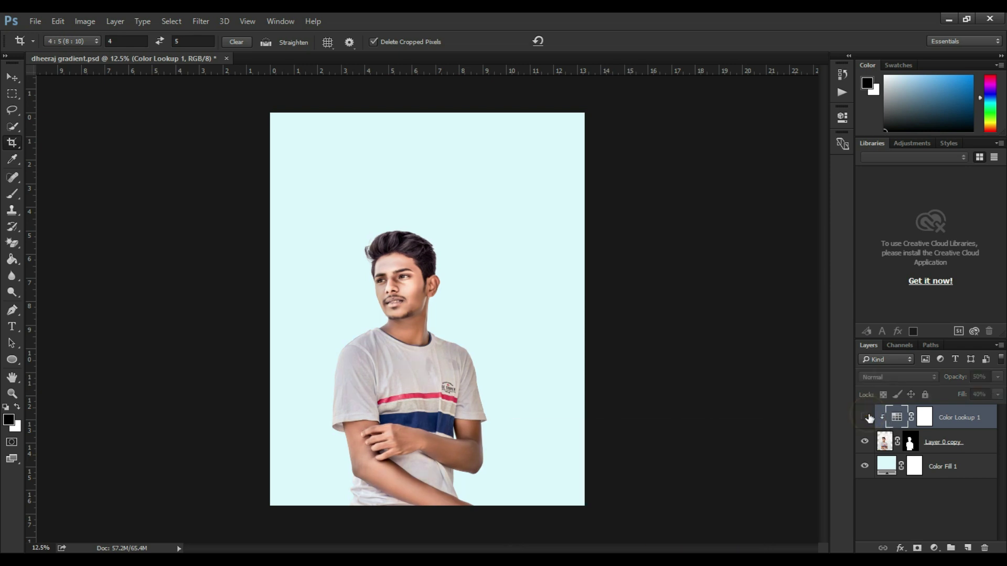
{"action": "left_click", "coordinate": [866, 418]}
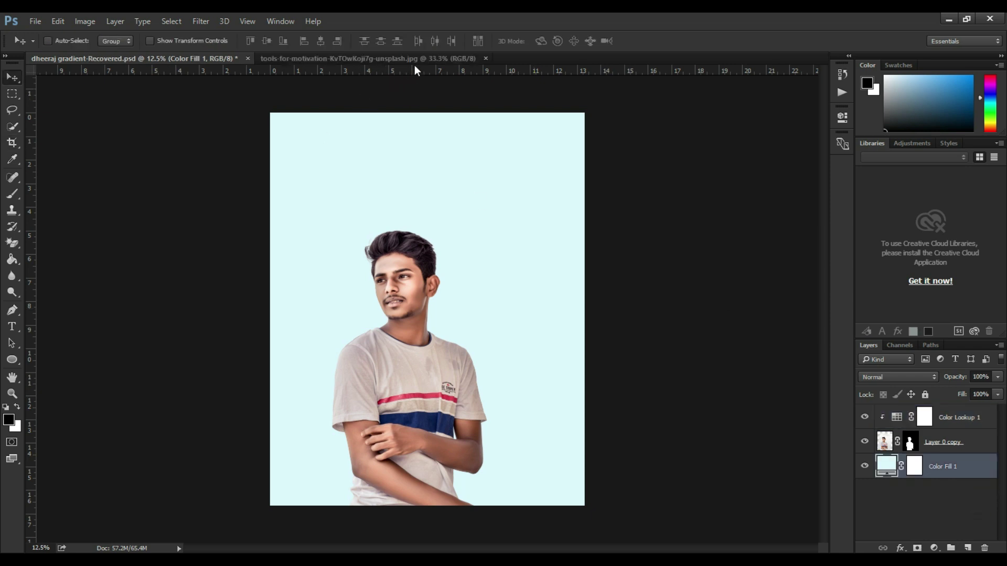
Copy the red brick wall image into the portrait document above the color fill and enlarge it to cover the whole canvas
{"action": "left_click", "coordinate": [421, 62]}
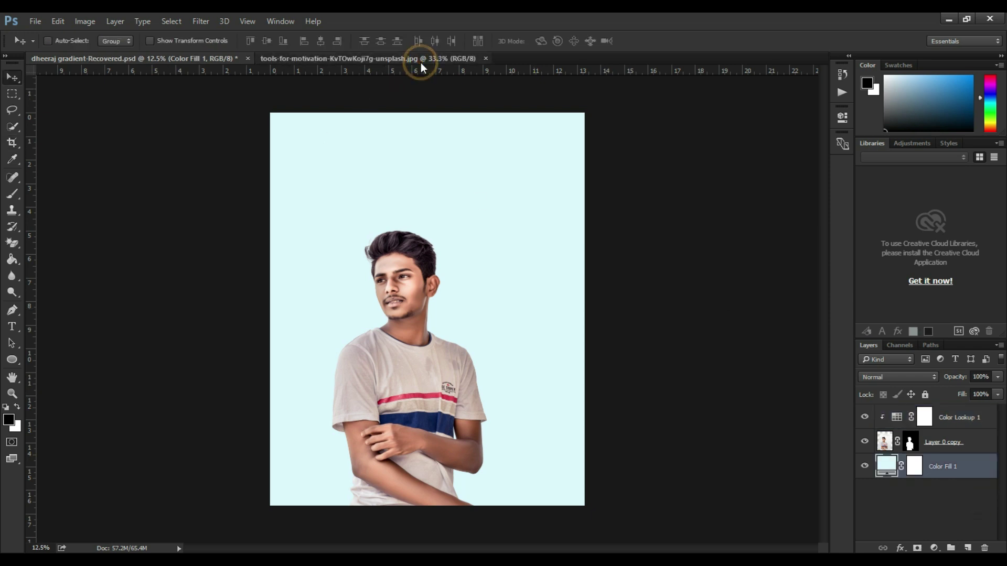
{"action": "left_click_drag", "start_coordinate": [274, 222], "coordinate": [384, 238]}
{"action": "key", "text": "ctrl+t"}
{"action": "left_click", "coordinate": [222, 44]}
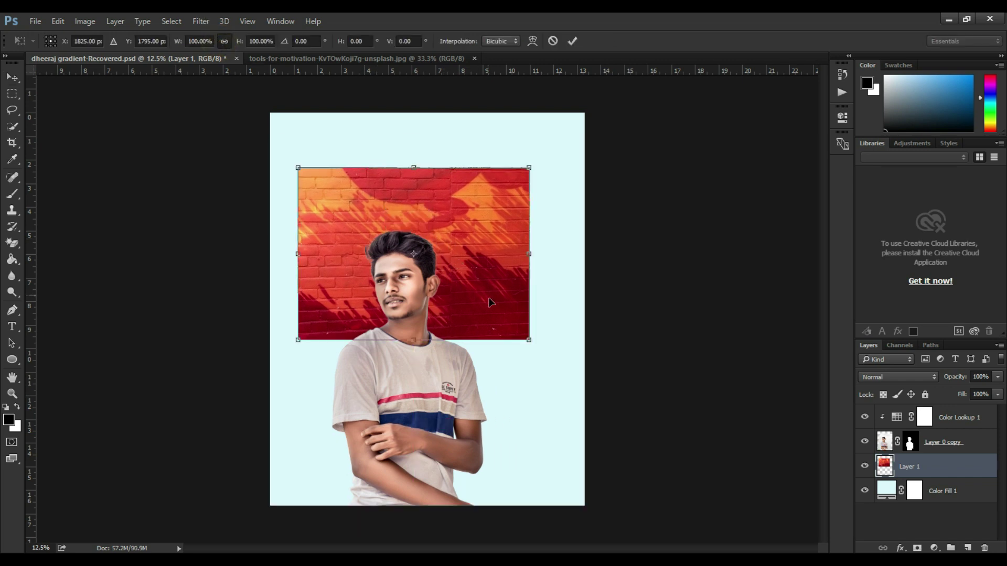
{"action": "left_click_drag", "start_coordinate": [530, 339], "coordinate": [686, 456]}
{"action": "left_click_drag", "start_coordinate": [298, 167], "coordinate": [215, 106]}
{"action": "left_click_drag", "start_coordinate": [686, 456], "coordinate": [738, 485]}
{"action": "left_click_drag", "start_coordinate": [577, 367], "coordinate": [531, 404]}
{"action": "left_click_drag", "start_coordinate": [169, 142], "coordinate": [106, 71]}
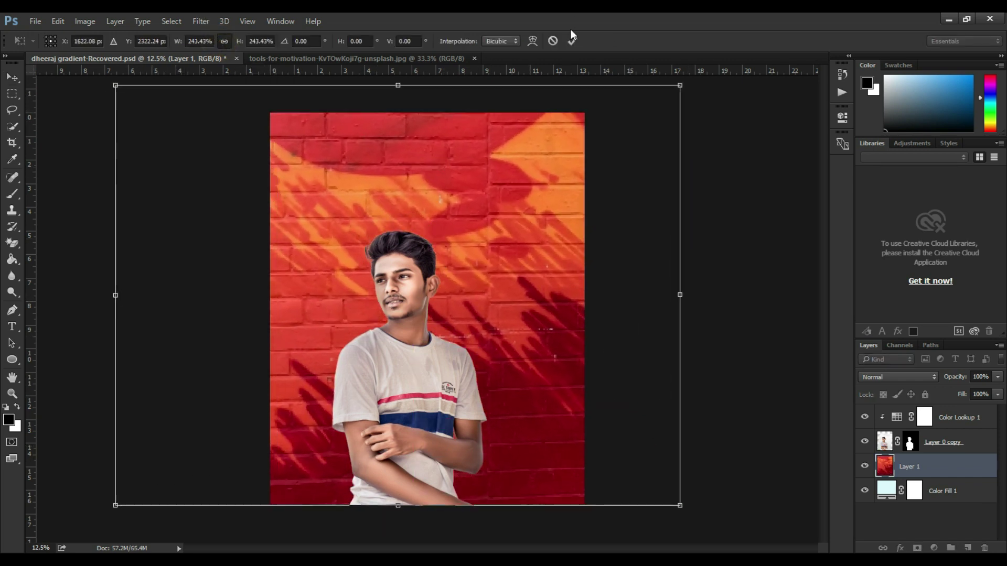
{"action": "key", "text": "Return"}
Set the brick wall layer's blend mode to Overlay and its fill to 81%
{"action": "left_click", "coordinate": [935, 377]}
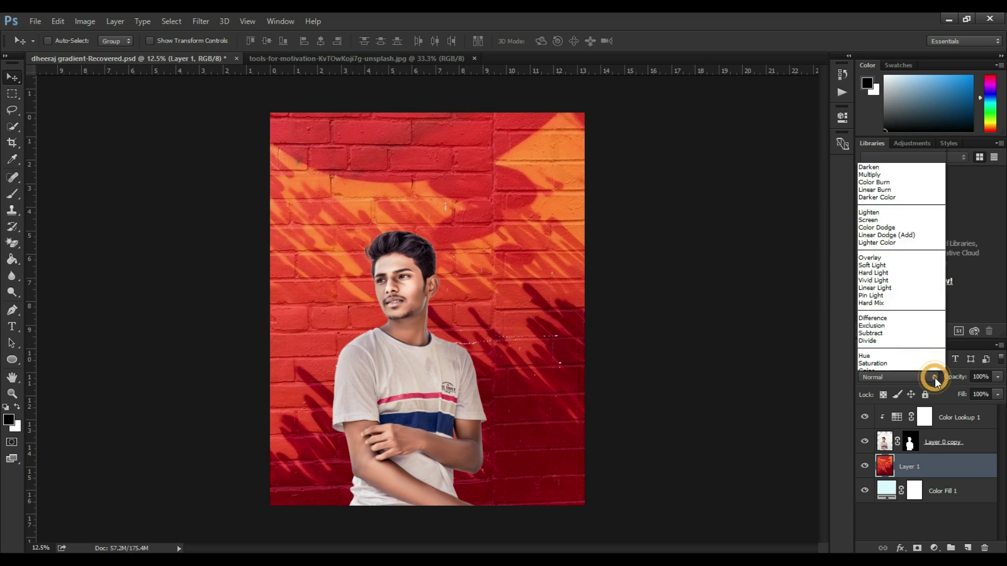
{"action": "left_click", "coordinate": [868, 243]}
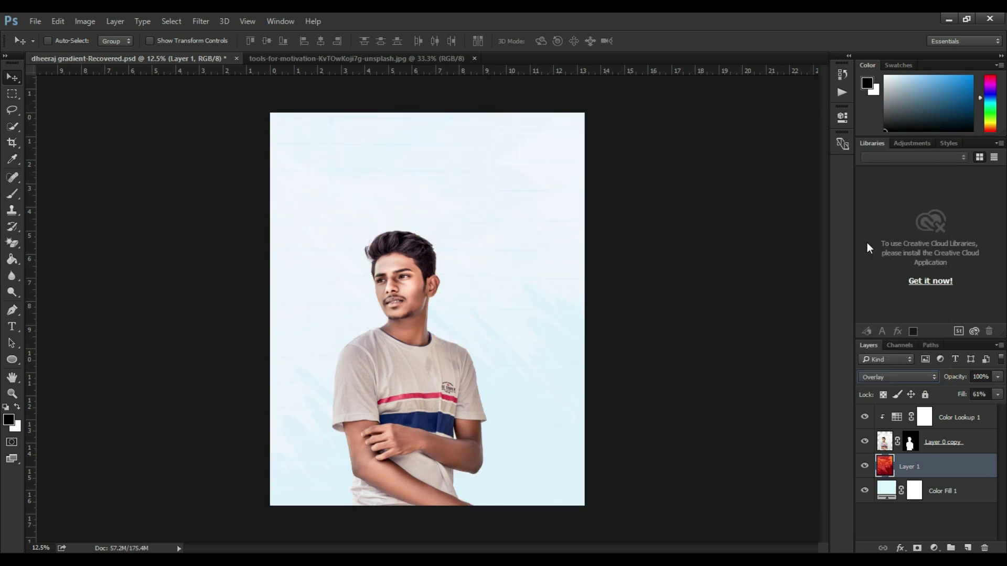
{"action": "left_click", "coordinate": [997, 396]}
{"action": "mouse_move", "coordinate": [993, 406]}
{"action": "left_mouse_down"}
{"action": "mouse_move", "coordinate": [972, 387]}
{"action": "mouse_move", "coordinate": [997, 378]}
{"action": "mouse_move", "coordinate": [986, 406]}
{"action": "left_mouse_up"}
{"action": "left_click", "coordinate": [998, 380]}
{"action": "left_click", "coordinate": [997, 380]}
{"action": "left_click", "coordinate": [997, 378]}
{"action": "left_click", "coordinate": [997, 396]}
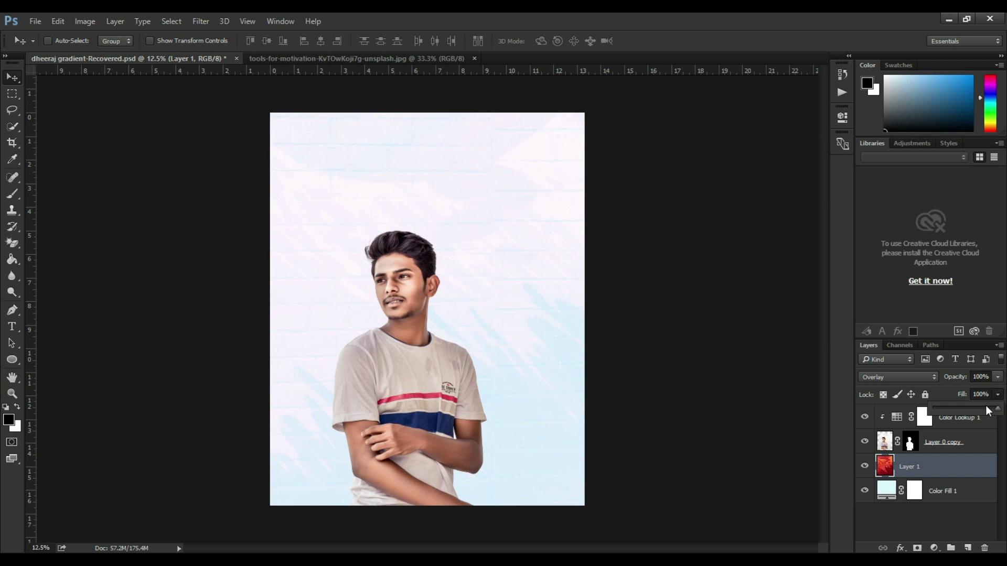
{"action": "left_click", "coordinate": [958, 387]}
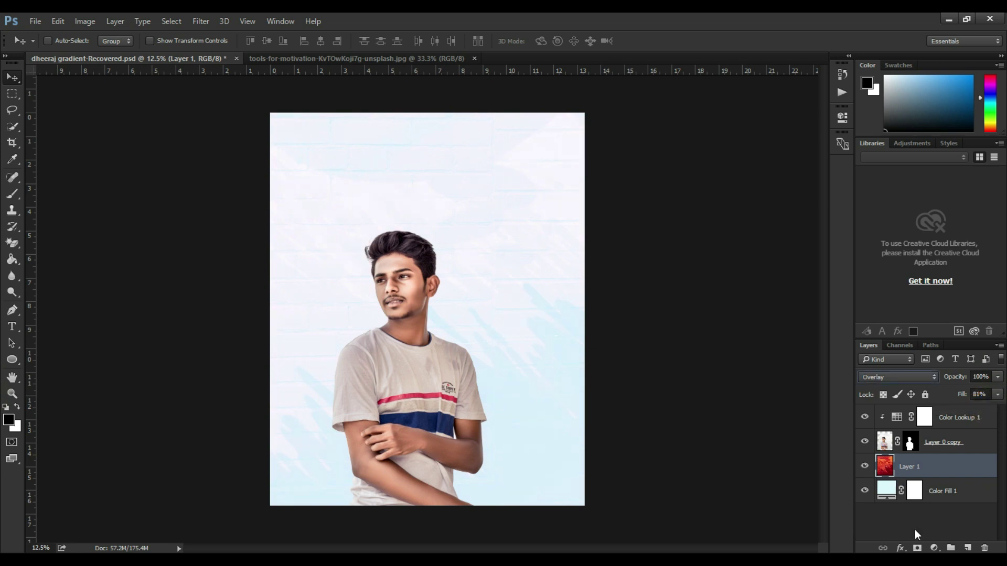
Lower the brick wall layer's brightness and slightly raise its contrast with a Brightness/Contrast adjustment
{"action": "left_click", "coordinate": [85, 21]}
{"action": "mouse_move", "coordinate": [158, 53]}
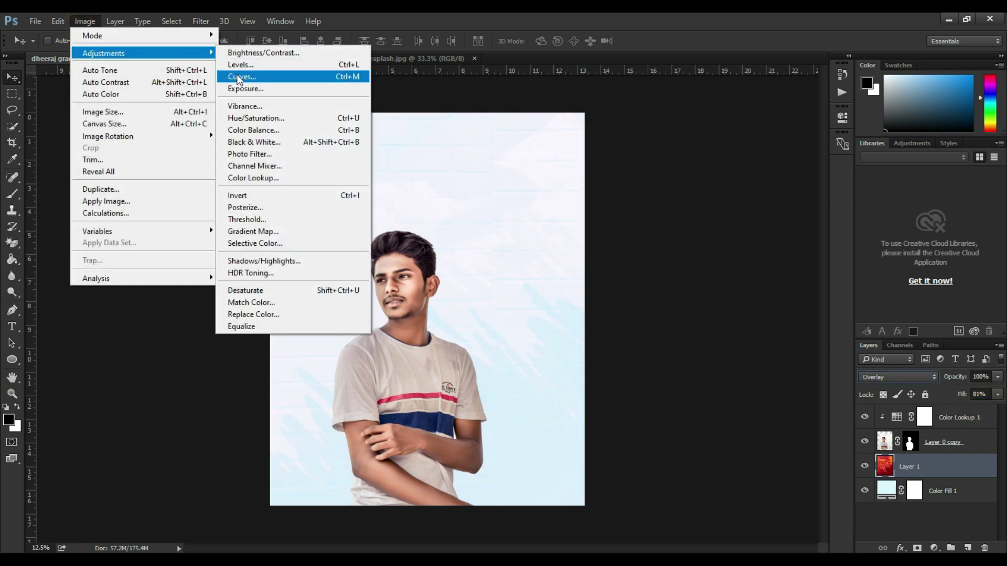
{"action": "left_click", "coordinate": [256, 53]}
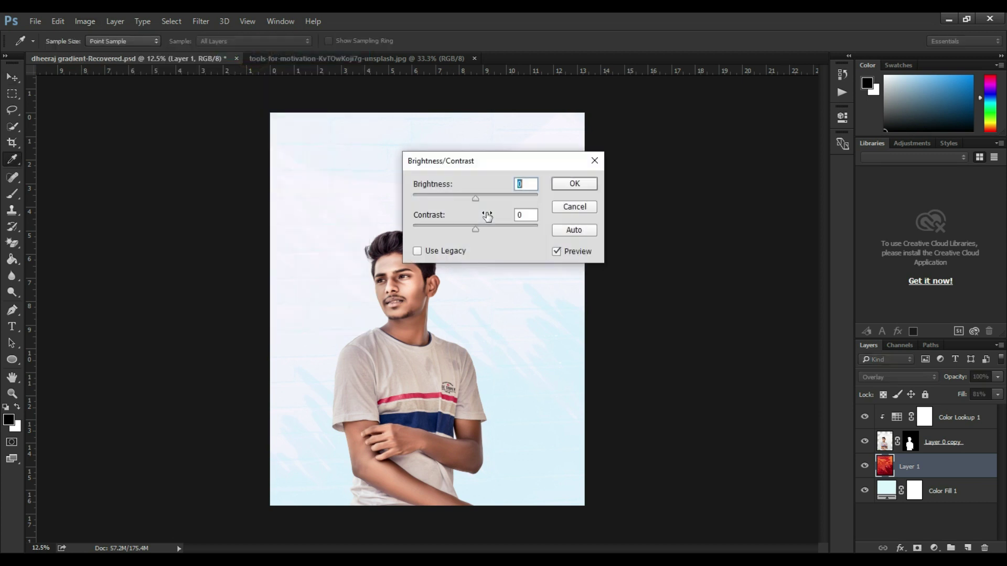
{"action": "left_click", "coordinate": [480, 230]}
{"action": "left_click_drag", "start_coordinate": [473, 200], "coordinate": [455, 197]}
{"action": "left_click", "coordinate": [562, 186]}
{"action": "key", "text": "v"}
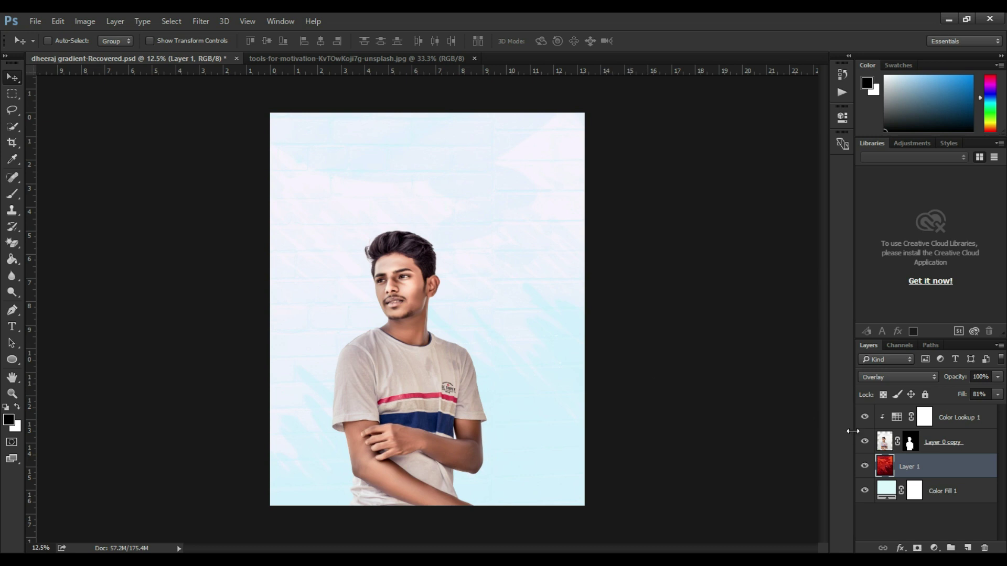
Apply Levels to the brick wall layer with input black 17, midtones 1.33 and the output black raised to about 23
{"action": "left_click", "coordinate": [955, 417]}
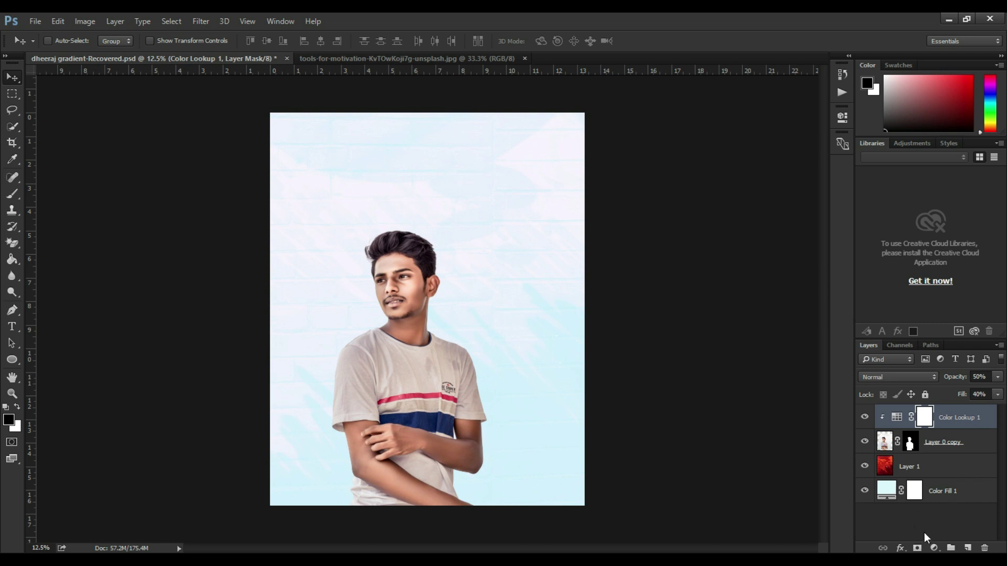
{"action": "left_click", "coordinate": [888, 441]}
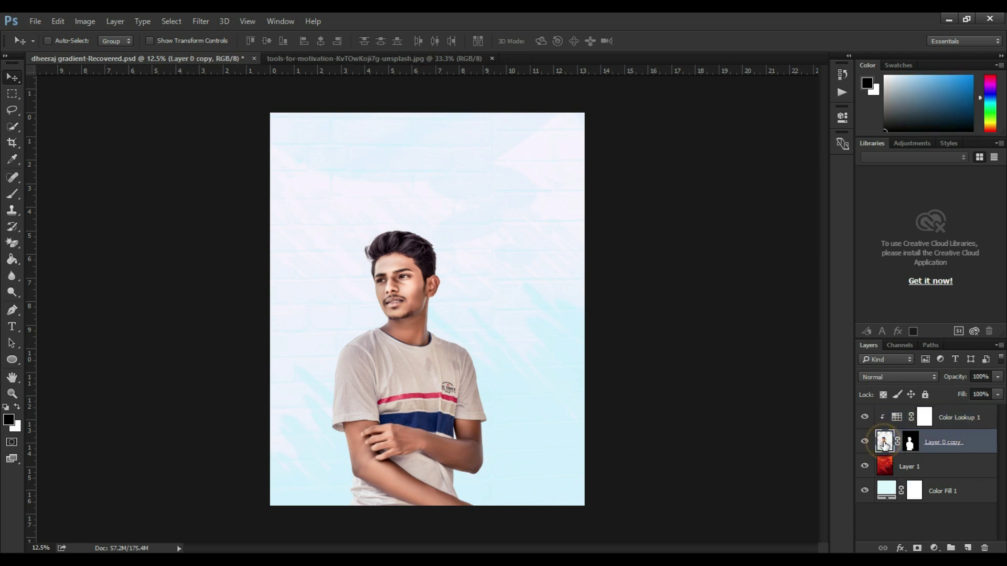
{"action": "left_click", "coordinate": [926, 465]}
{"action": "left_click", "coordinate": [79, 20]}
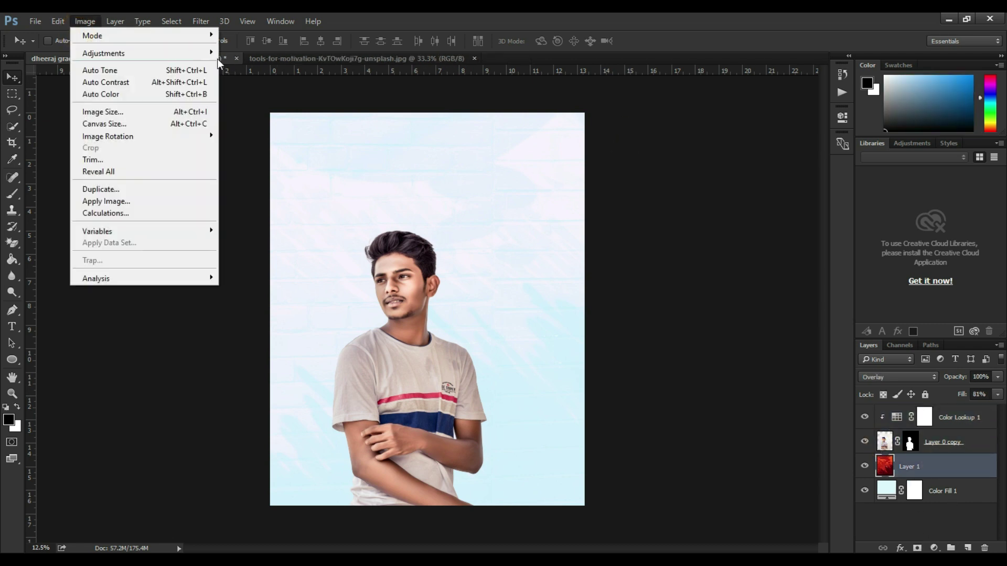
{"action": "mouse_move", "coordinate": [207, 53]}
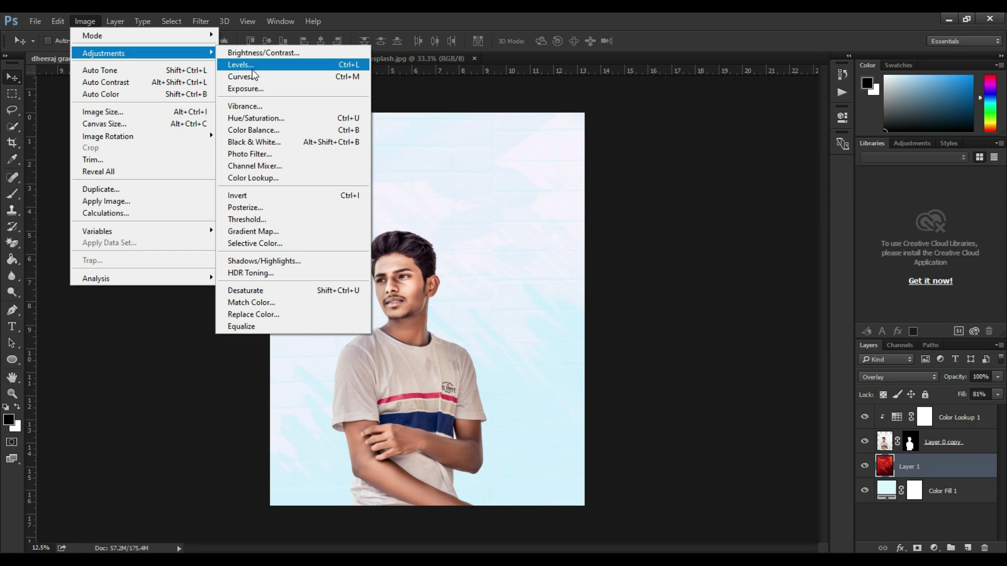
{"action": "left_click", "coordinate": [246, 64]}
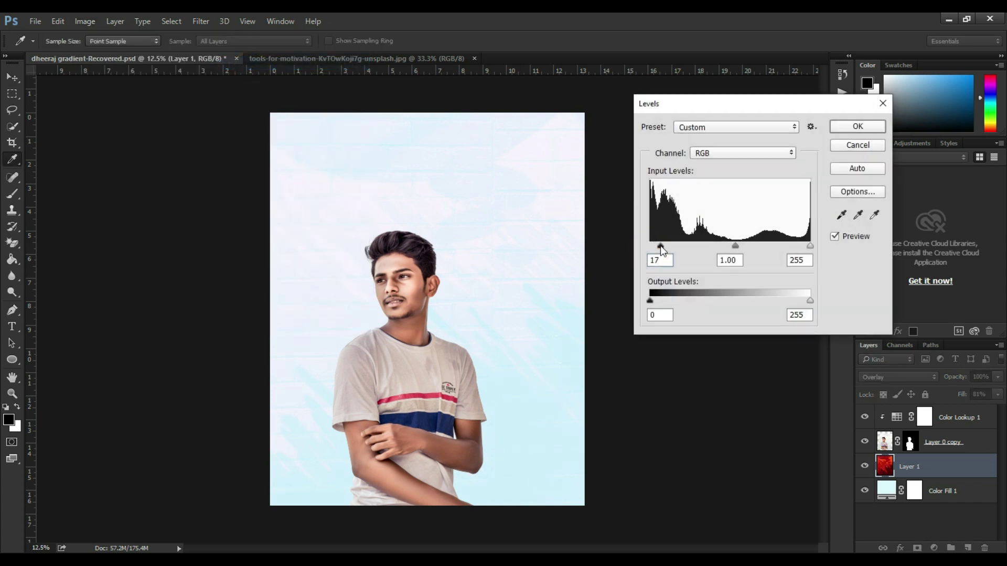
{"action": "left_click_drag", "start_coordinate": [720, 244], "coordinate": [720, 244]}
{"action": "key", "text": "Tab"}
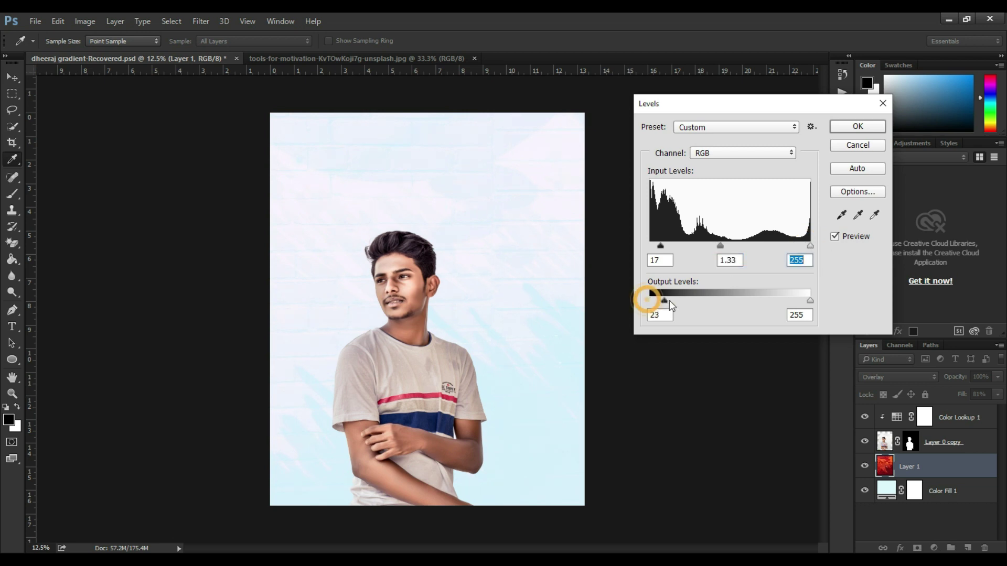
{"action": "left_click", "coordinate": [838, 126]}
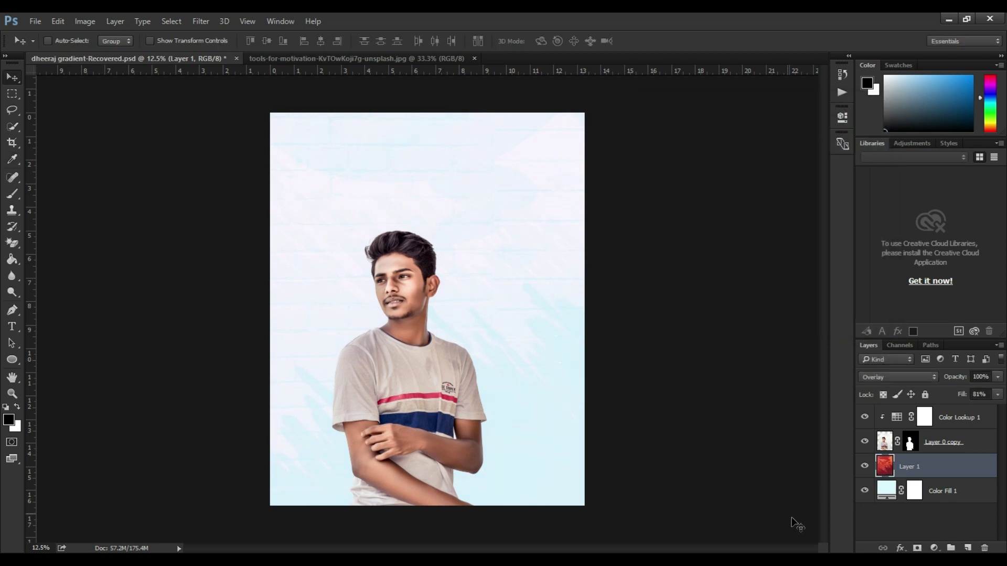
Add a black-to-transparent gradient fill layer above the Color Lookup adjustment, with Radial style, reversed and scaled to 248%
{"action": "left_click", "coordinate": [926, 415]}
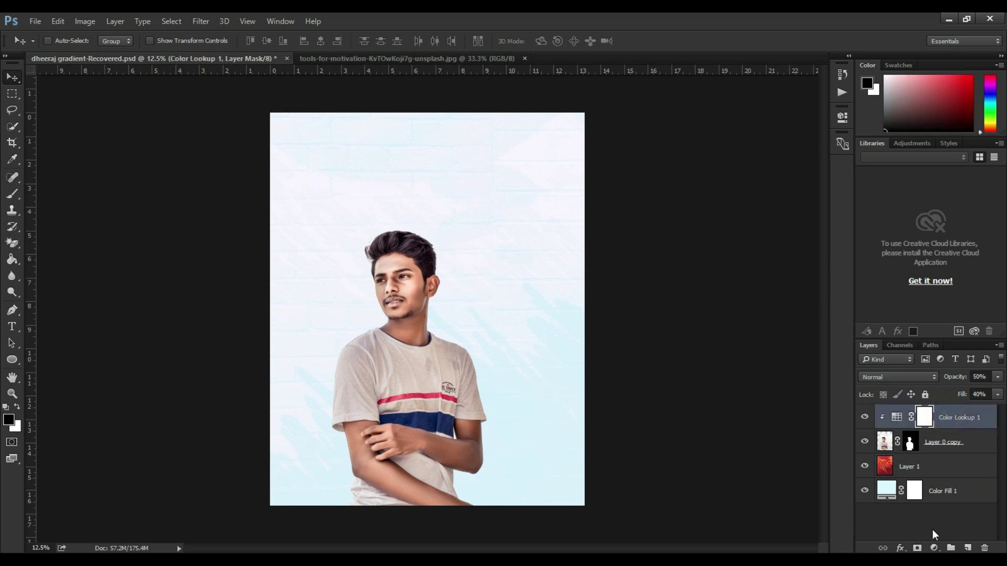
{"action": "left_click", "coordinate": [934, 547]}
{"action": "left_click", "coordinate": [912, 288]}
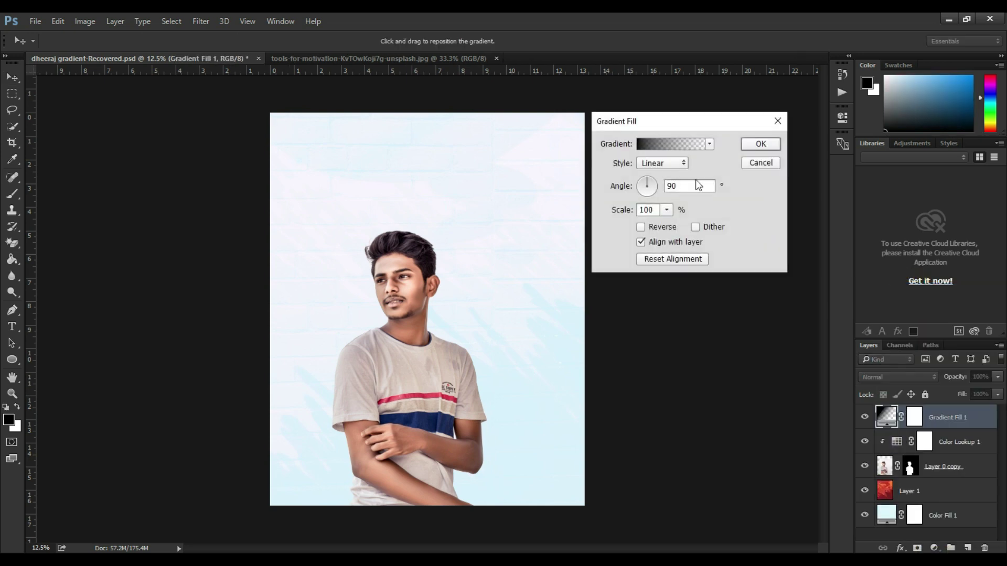
{"action": "left_click", "coordinate": [709, 144]}
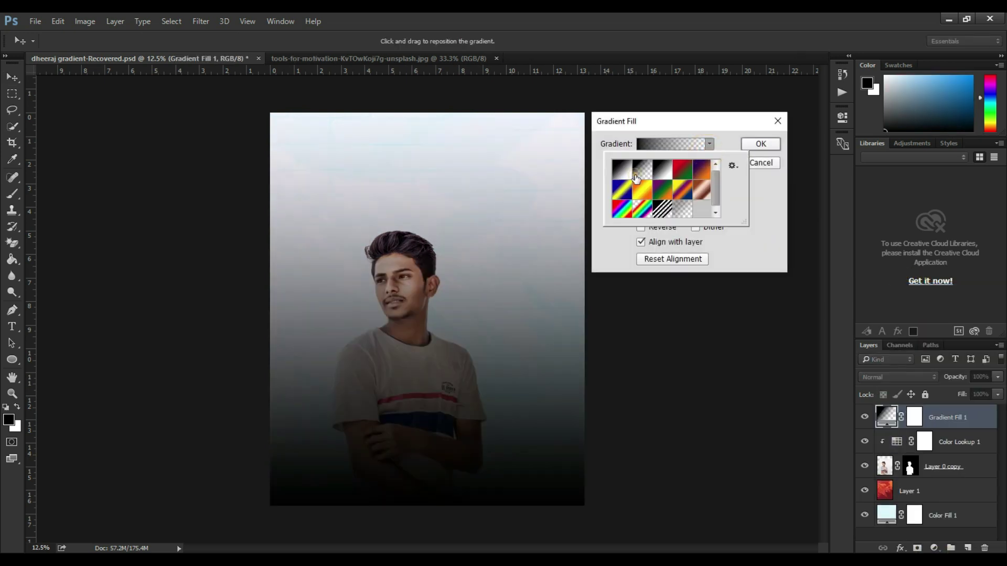
{"action": "left_click", "coordinate": [709, 144]}
{"action": "left_click", "coordinate": [680, 163]}
{"action": "left_click", "coordinate": [666, 184]}
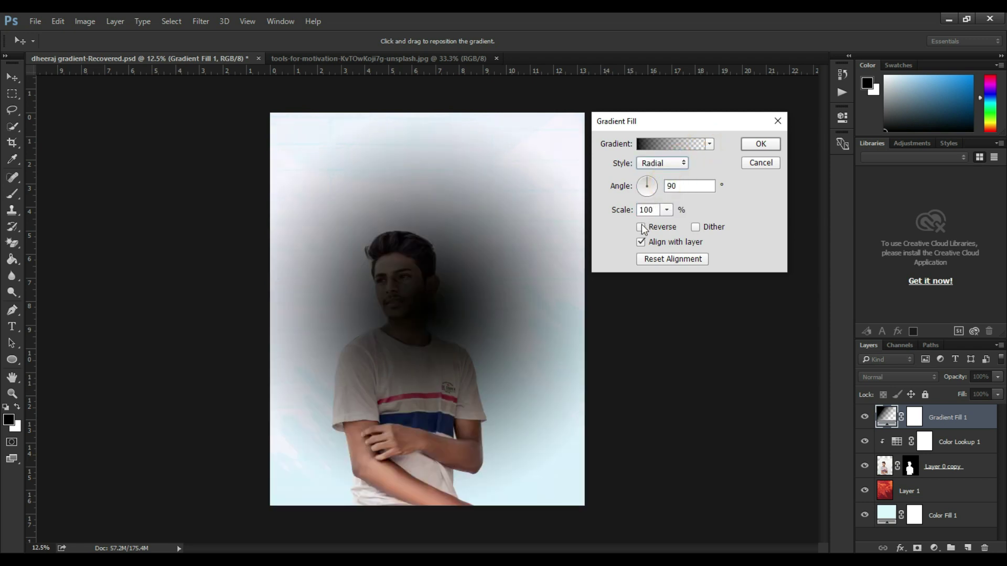
{"action": "left_click", "coordinate": [641, 227]}
{"action": "left_click_drag", "start_coordinate": [666, 210], "coordinate": [679, 224]}
{"action": "left_click", "coordinate": [761, 144]}
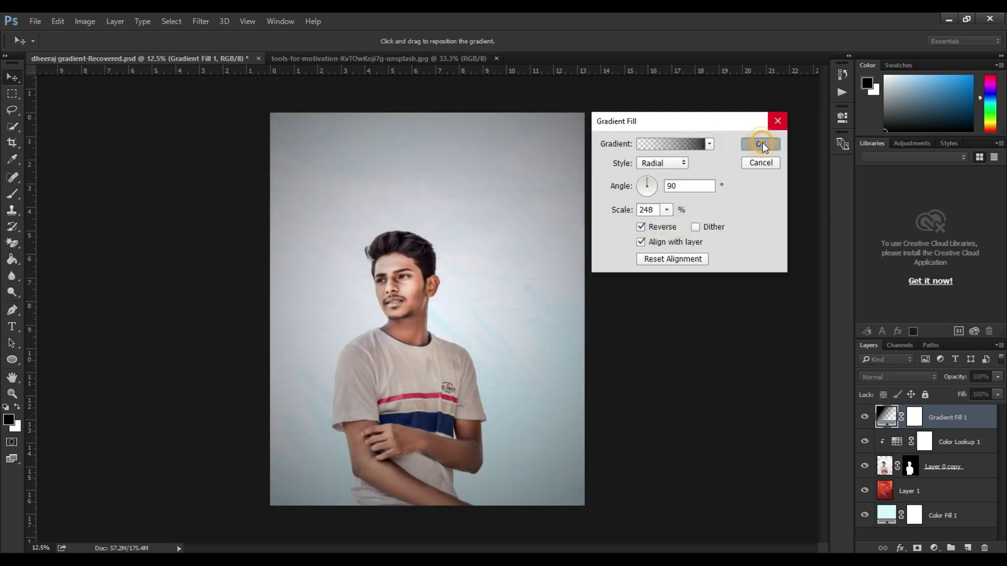
Paint black on the gradient fill's mask with a 3900 px brush to clear the vignette around the subject and across the upper background
{"action": "left_click", "coordinate": [12, 194]}
{"action": "left_click", "coordinate": [398, 296]}
{"action": "key", "text": "bracketright"}
{"action": "key", "text": "bracketright"}
{"action": "key", "text": "bracketright"}
{"action": "key", "text": "bracketright"}
{"action": "key", "text": "bracketright"}
{"action": "key", "text": "bracketright"}
{"action": "key", "text": "bracketright"}
{"action": "key", "text": "bracketright"}
{"action": "key", "text": "bracketright"}
{"action": "key", "text": "bracketright"}
{"action": "key", "text": "bracketright"}
{"action": "key", "text": "bracketright"}
{"action": "key", "text": "bracketright"}
{"action": "key", "text": "bracketright"}
{"action": "key", "text": "bracketright"}
{"action": "key", "text": "bracketright"}
{"action": "key", "text": "bracketright"}
{"action": "key", "text": "bracketright"}
{"action": "key", "text": "bracketright"}
{"action": "key", "text": "bracketright"}
{"action": "left_click", "coordinate": [407, 273]}
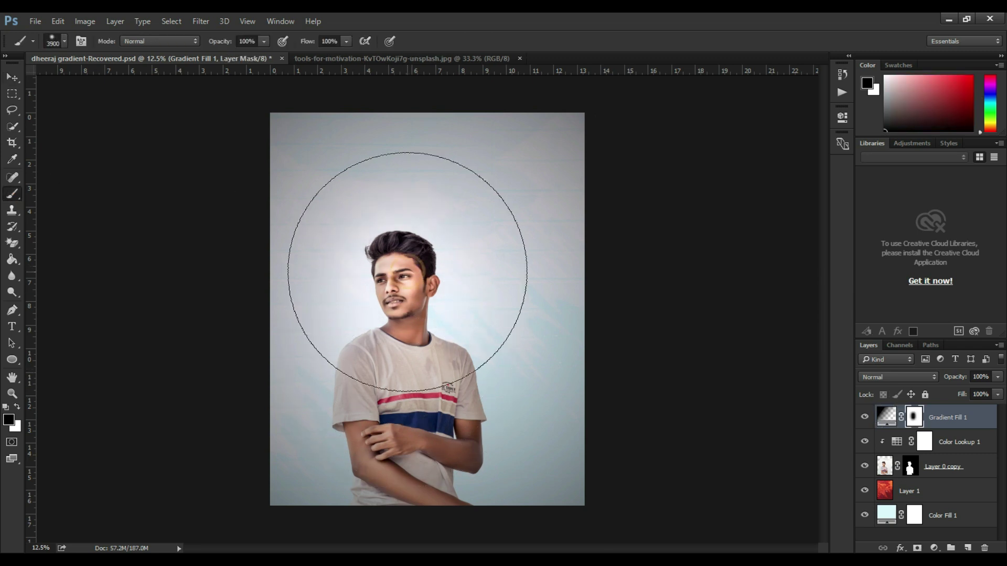
{"action": "left_click", "coordinate": [419, 268]}
{"action": "left_click", "coordinate": [645, 256]}
{"action": "left_click", "coordinate": [272, 321]}
{"action": "left_click", "coordinate": [543, 280]}
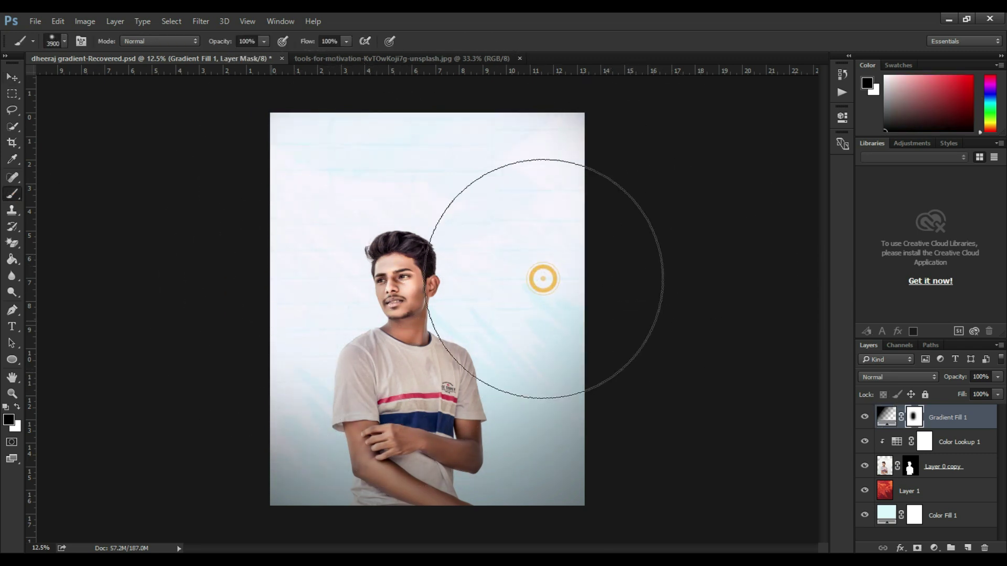
Lower the gradient fill layer's opacity to 67%
{"action": "left_click", "coordinate": [997, 378]}
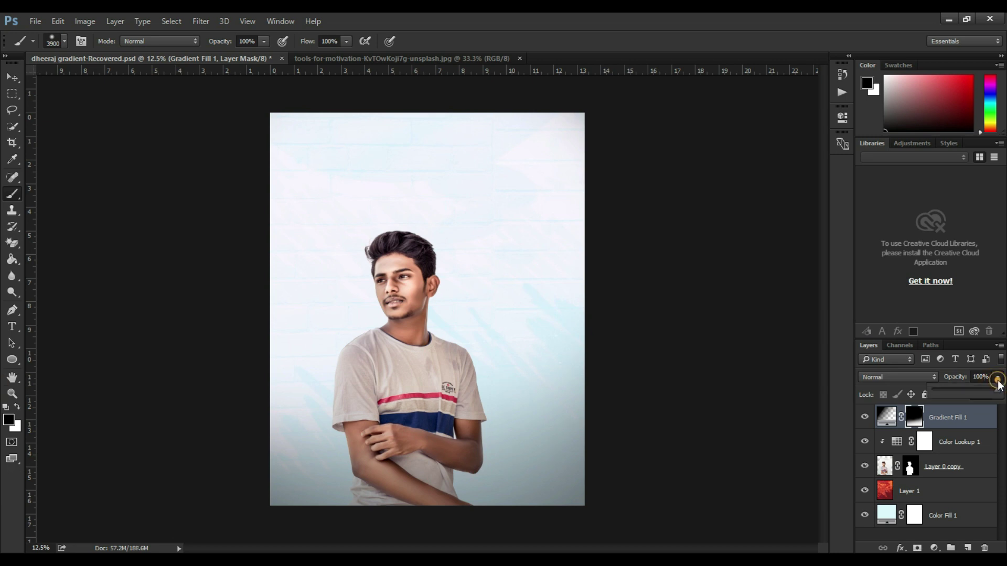
{"action": "left_click_drag", "start_coordinate": [998, 384], "coordinate": [976, 393]}
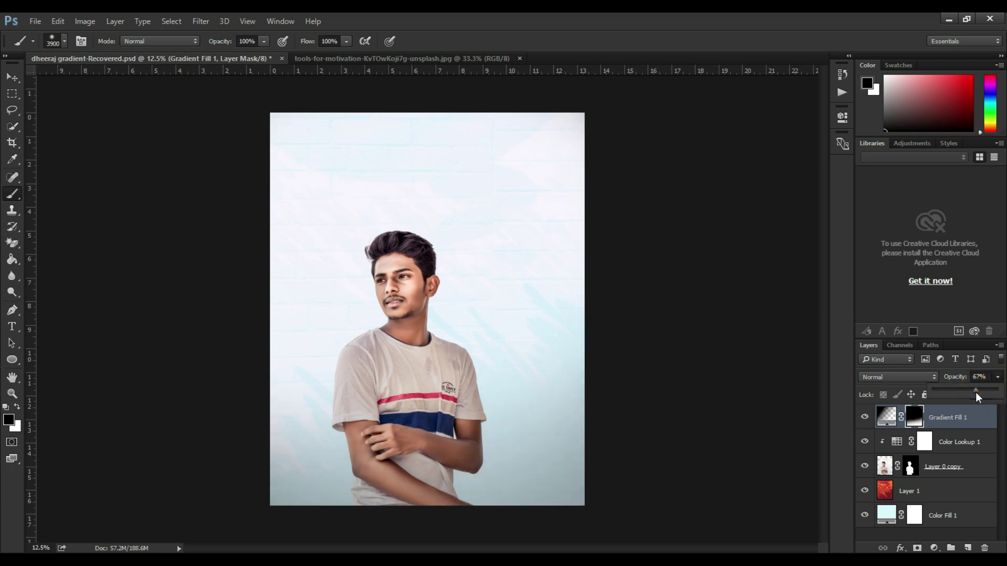
{"action": "left_click", "coordinate": [12, 77]}
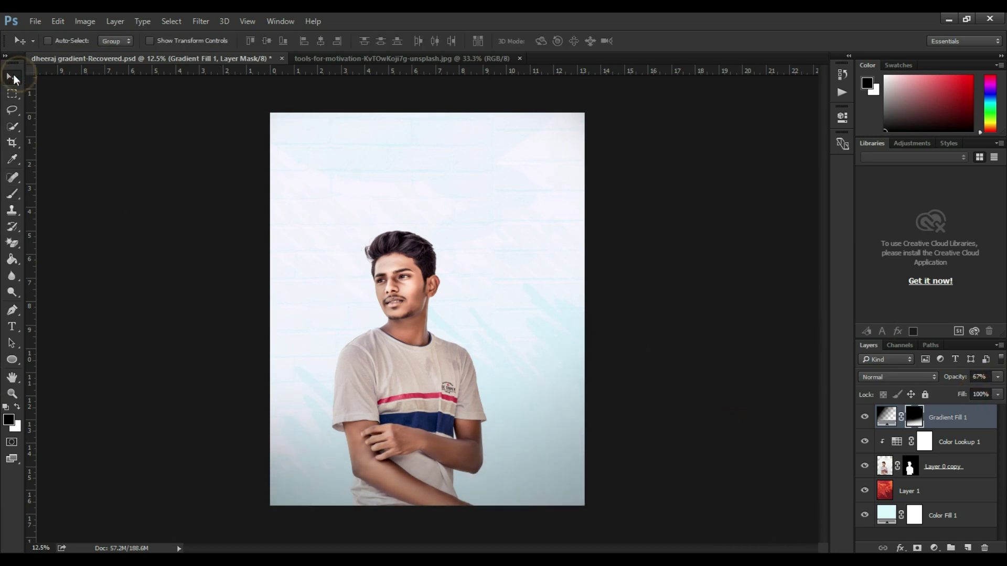
Add a Selective Color adjustment layer, set the Reds to Cyan -20 and Black +12, and increase black in a second color range
{"action": "left_click", "coordinate": [934, 548]}
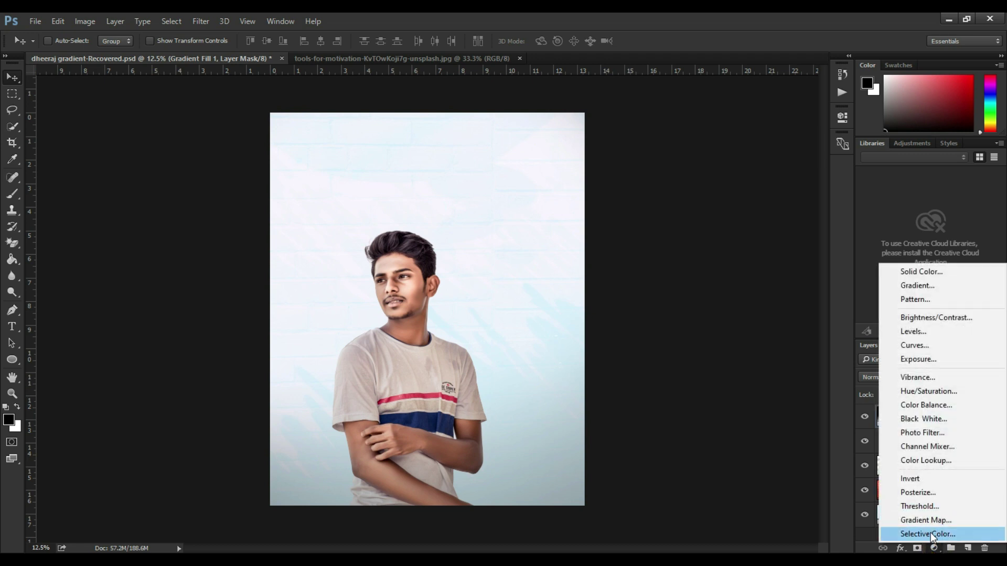
{"action": "left_click", "coordinate": [931, 533]}
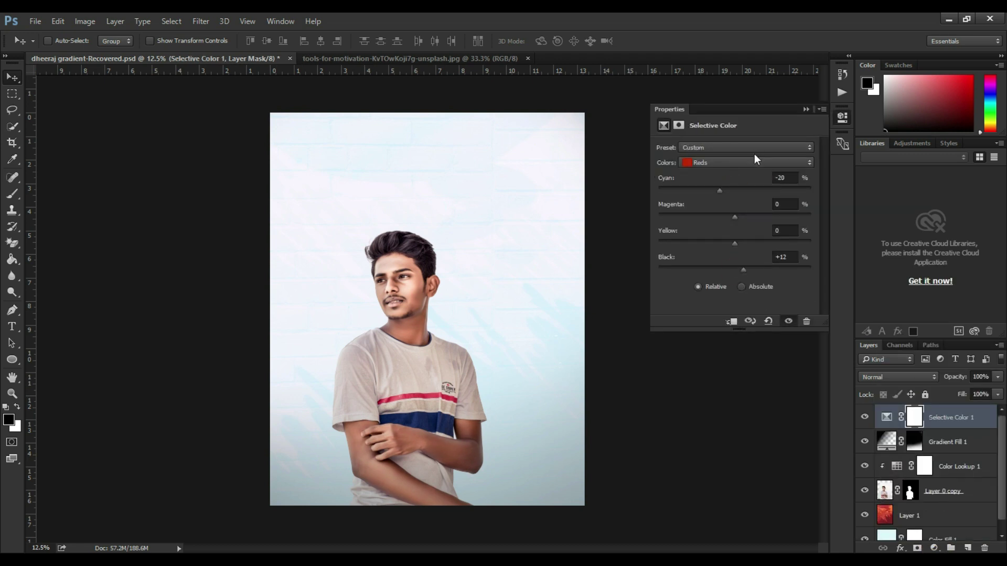
{"action": "left_click", "coordinate": [754, 161]}
{"action": "left_click", "coordinate": [729, 197]}
{"action": "left_click_drag", "start_coordinate": [743, 270], "coordinate": [751, 269]}
Set the Blacks in the Selective Color adjustment to Cyan +6, Yellow +4 and Black -5
{"action": "left_click", "coordinate": [777, 162]}
{"action": "left_click", "coordinate": [734, 255]}
{"action": "left_click_drag", "start_coordinate": [738, 196], "coordinate": [740, 193]}
{"action": "left_click_drag", "start_coordinate": [735, 243], "coordinate": [733, 275]}
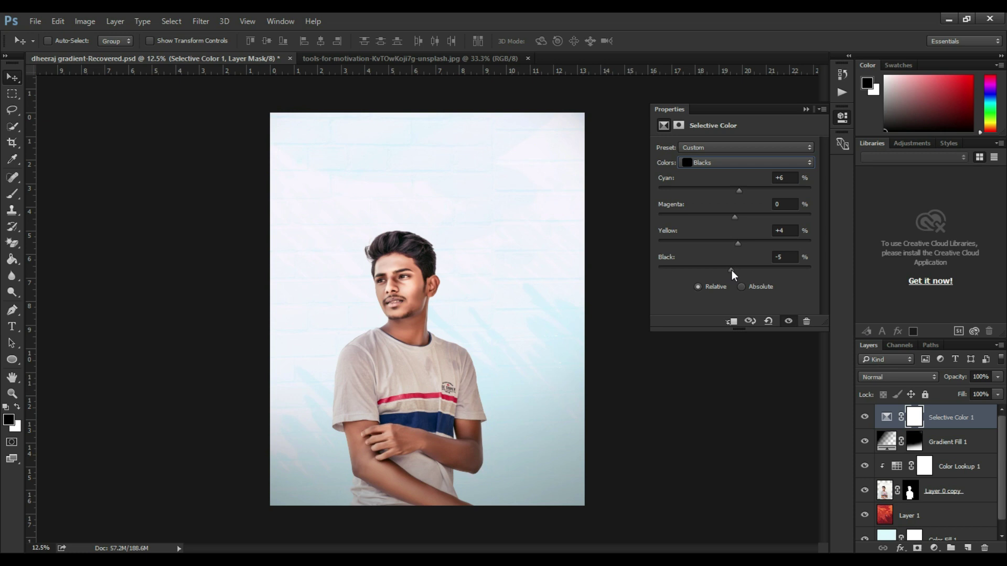
{"action": "left_click", "coordinate": [801, 106]}
Enlarge the layer list and add a Brightness/Contrast adjustment layer at the top with brightness 0 and contrast 9
{"action": "left_click_drag", "start_coordinate": [1000, 469], "coordinate": [1000, 480]}
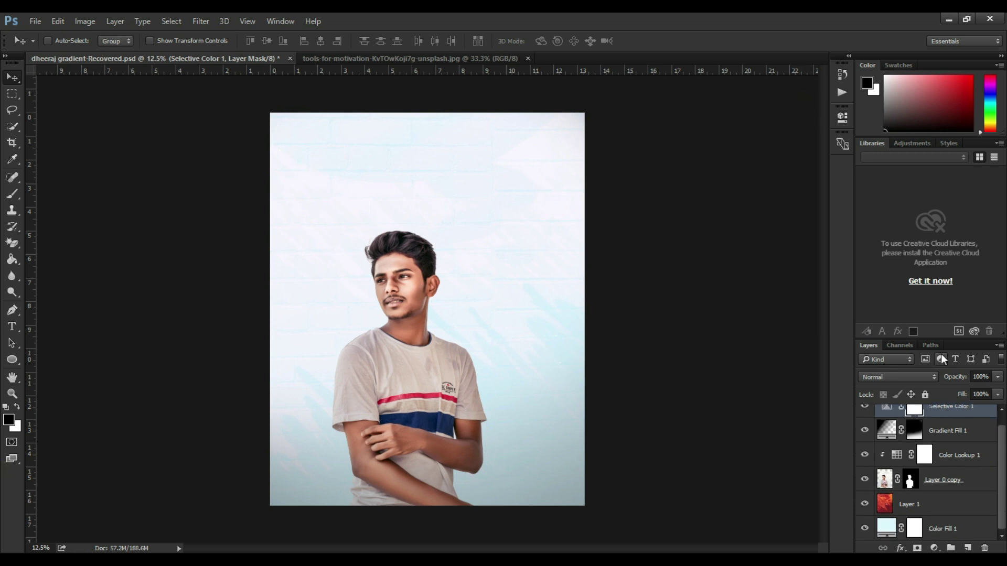
{"action": "left_click", "coordinate": [944, 336]}
{"action": "left_click_drag", "start_coordinate": [947, 338], "coordinate": [941, 249]}
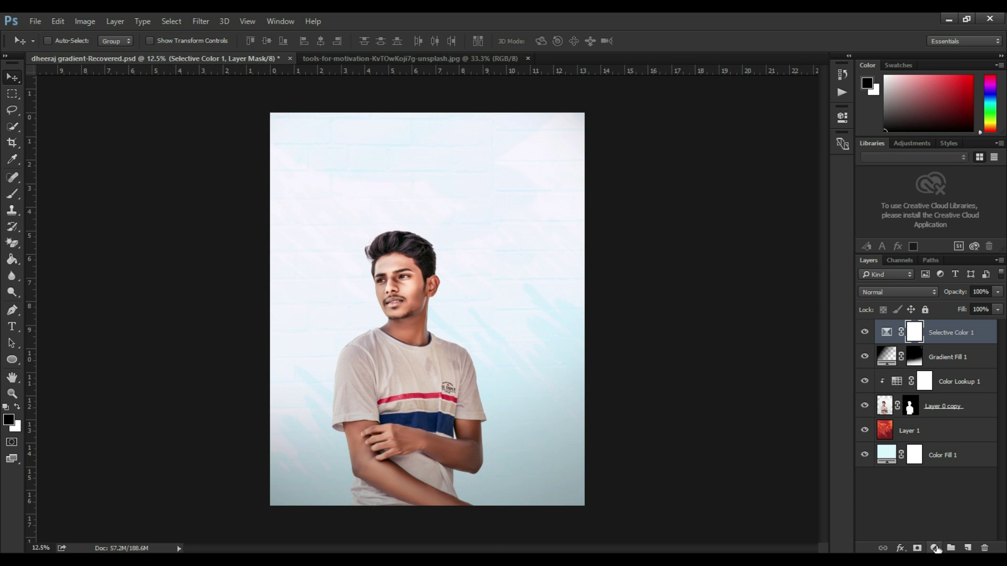
{"action": "left_click", "coordinate": [935, 548]}
{"action": "left_click", "coordinate": [927, 321]}
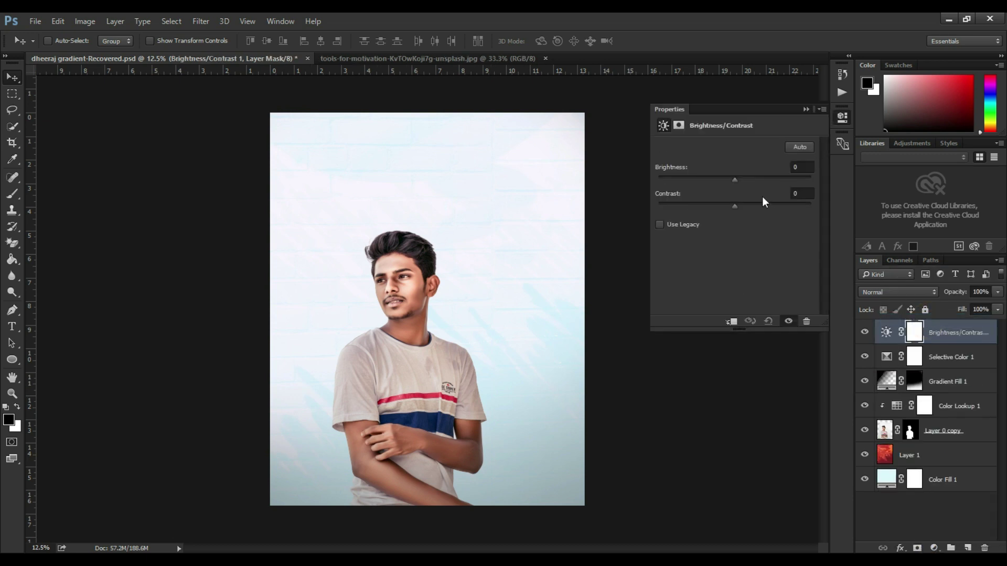
{"action": "mouse_move", "coordinate": [736, 176]}
{"action": "left_mouse_down"}
{"action": "mouse_move", "coordinate": [723, 179]}
{"action": "mouse_move", "coordinate": [733, 178]}
{"action": "mouse_move", "coordinate": [745, 204]}
{"action": "mouse_move", "coordinate": [730, 179]}
{"action": "left_mouse_up"}
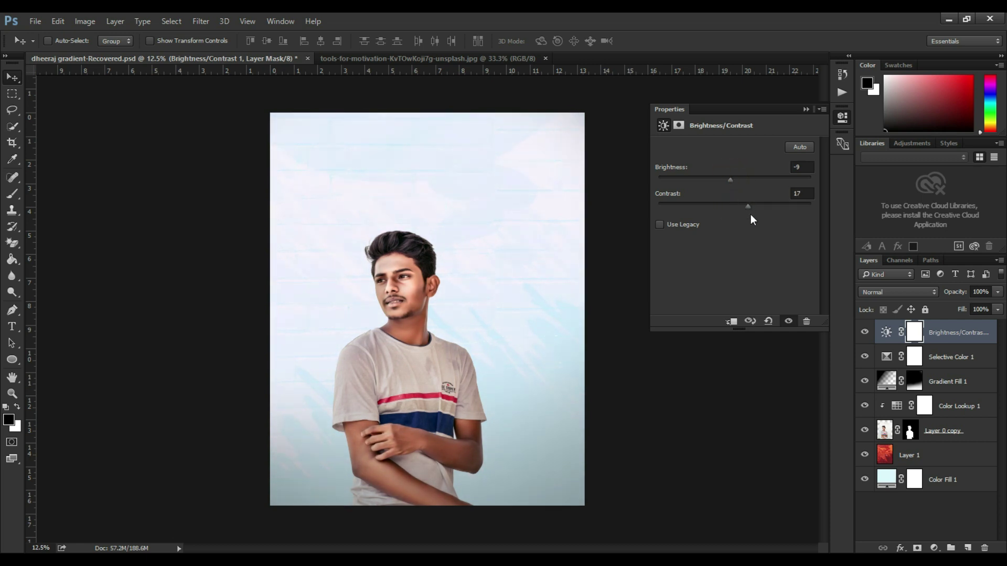
{"action": "left_click_drag", "start_coordinate": [749, 209], "coordinate": [743, 209]}
{"action": "left_click", "coordinate": [735, 179]}
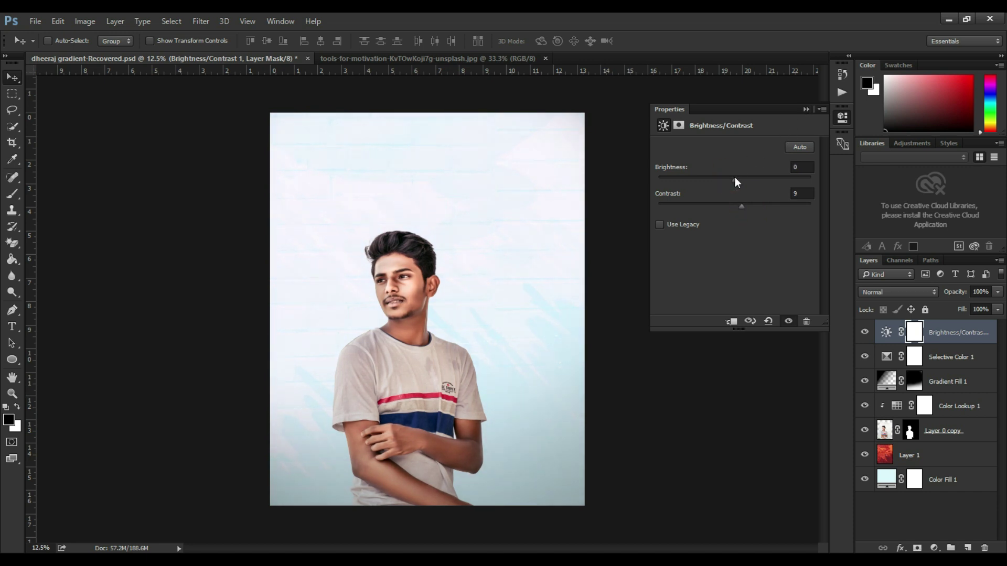
{"action": "left_click", "coordinate": [805, 110]}
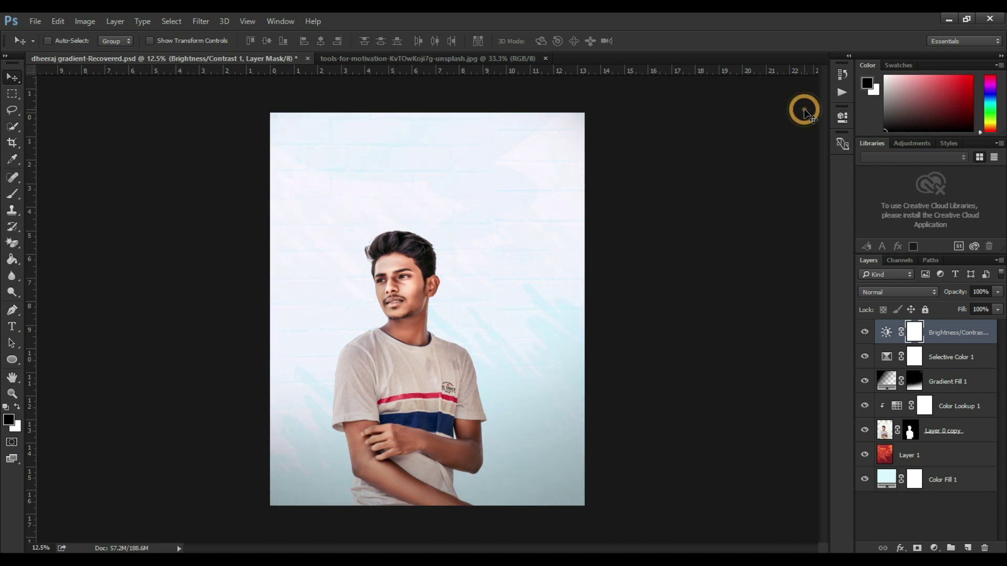
Add a Photo Filter adjustment layer using the Sepia filter and raise its density to about 33%
{"action": "left_click", "coordinate": [935, 549]}
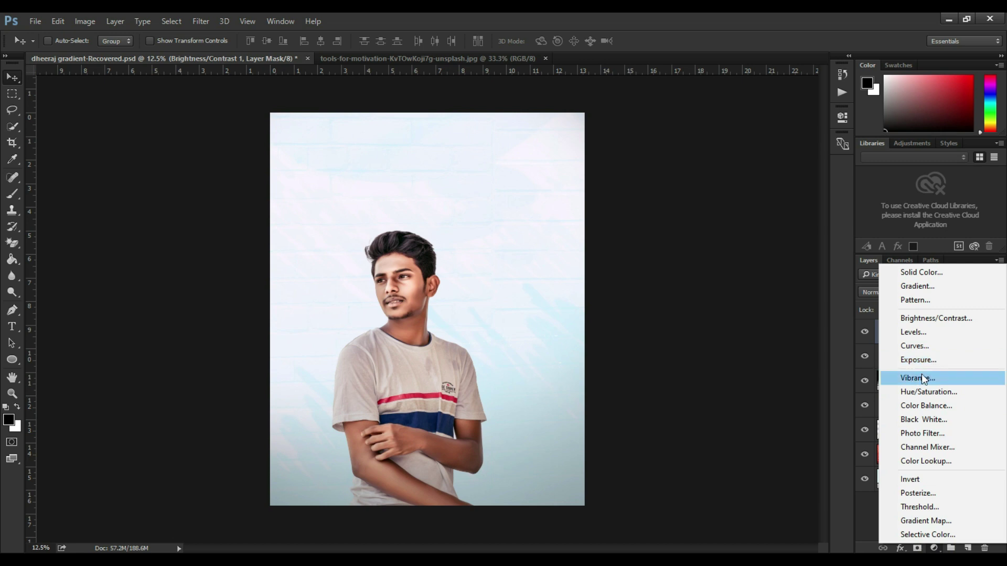
{"action": "left_click", "coordinate": [923, 433]}
{"action": "left_click", "coordinate": [741, 149]}
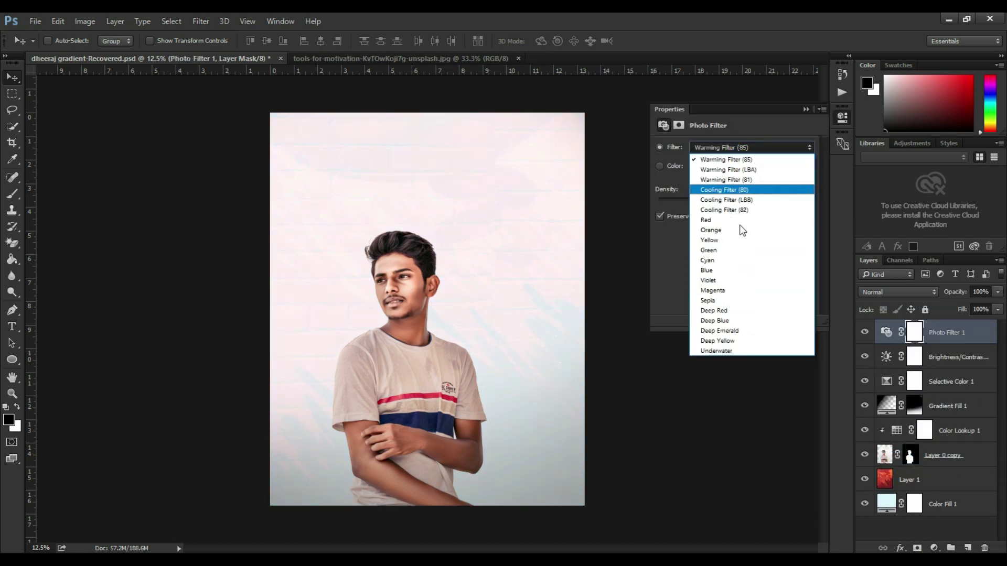
{"action": "left_click", "coordinate": [726, 297]}
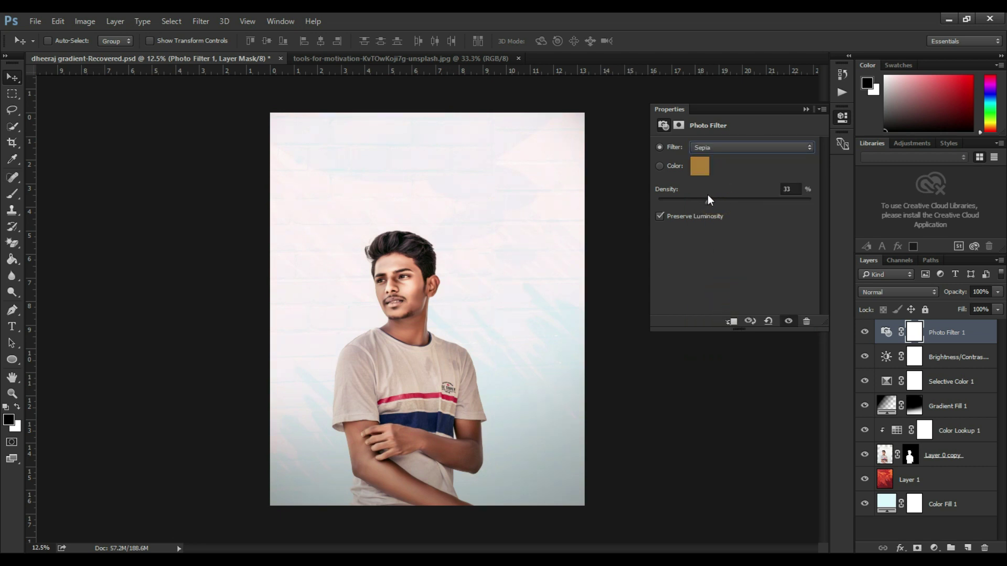
{"action": "left_click", "coordinate": [805, 109]}
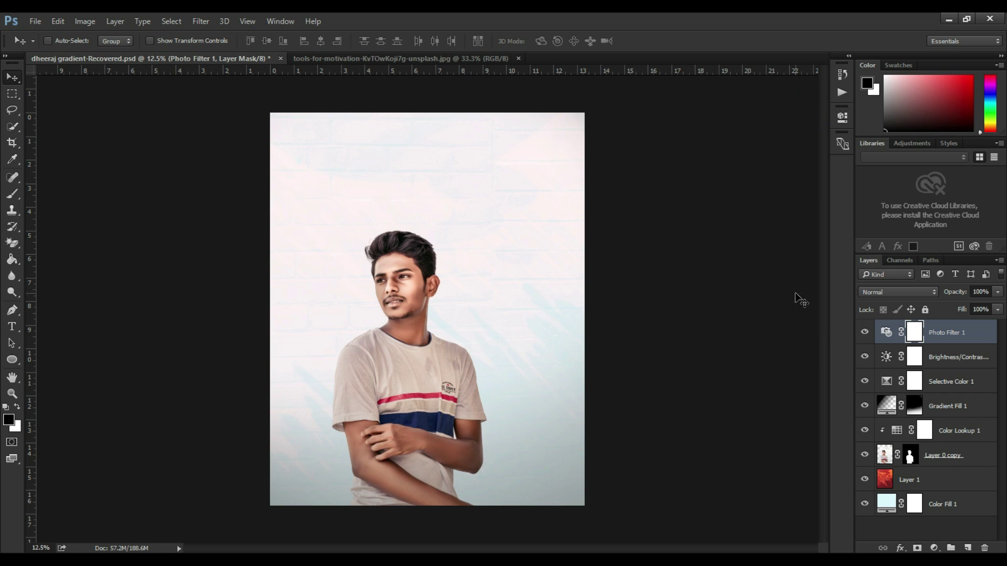
Add a Curves adjustment layer and place anchor points at the RGB curve's quarter, middle and three-quarter marks
{"action": "left_click", "coordinate": [937, 547]}
{"action": "left_click", "coordinate": [925, 348]}
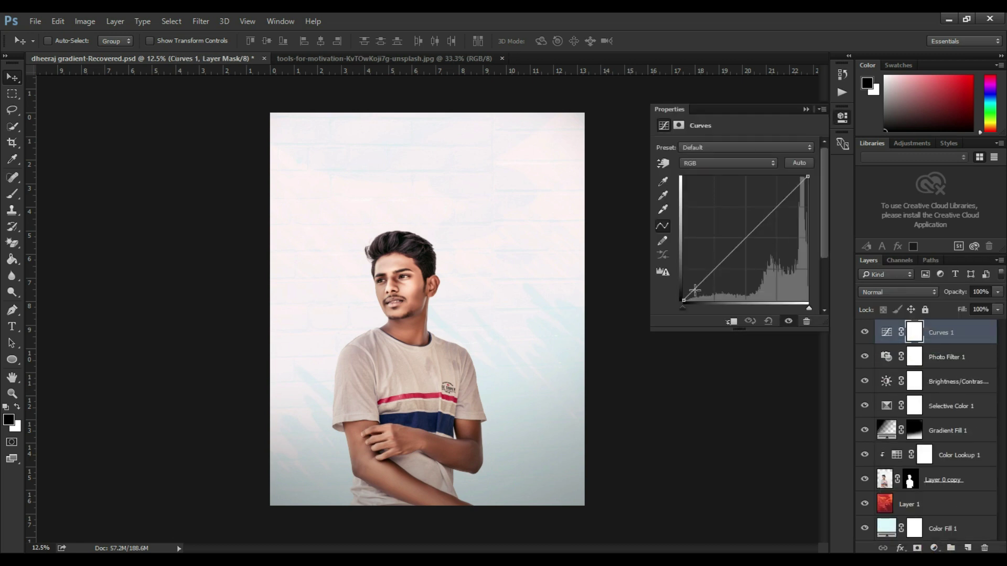
{"action": "left_click", "coordinate": [715, 270]}
{"action": "left_click", "coordinate": [745, 239]}
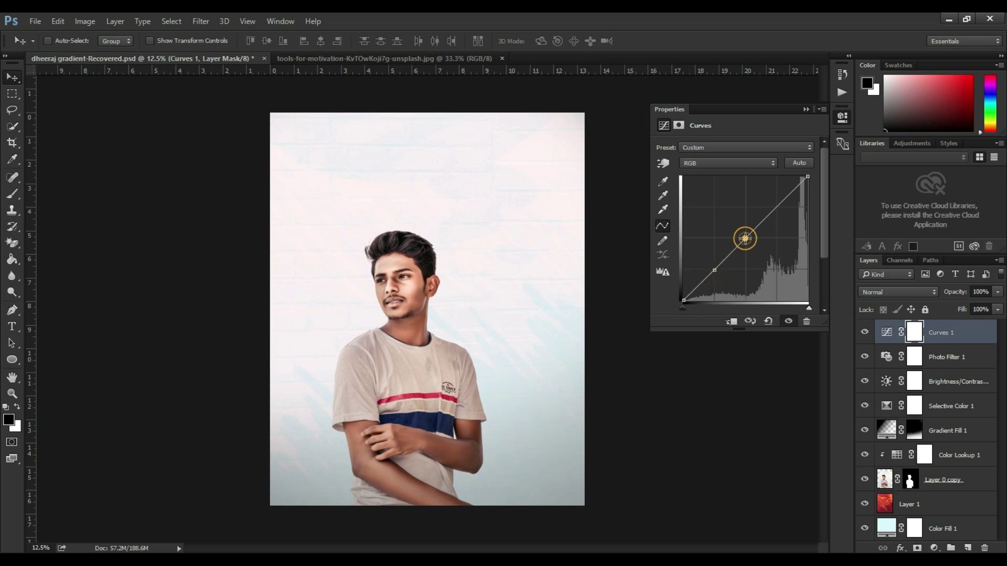
{"action": "left_click", "coordinate": [777, 206]}
Lift the curve's black point for faded shadows and fine-tune the white point near the top of the curve
{"action": "left_click_drag", "start_coordinate": [683, 301], "coordinate": [678, 289]}
{"action": "left_click_drag", "start_coordinate": [804, 177], "coordinate": [810, 182]}
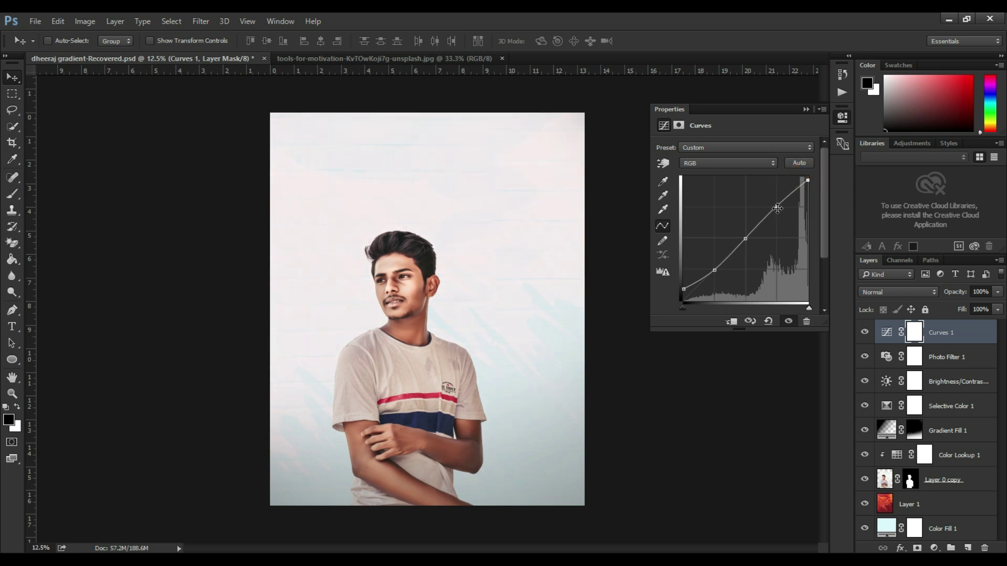
{"action": "left_click", "coordinate": [680, 291]}
{"action": "left_click_drag", "start_coordinate": [684, 289], "coordinate": [679, 287]}
{"action": "left_click_drag", "start_coordinate": [807, 180], "coordinate": [808, 177]}
{"action": "left_click_drag", "start_coordinate": [683, 286], "coordinate": [682, 290]}
{"action": "left_click", "coordinate": [807, 109]}
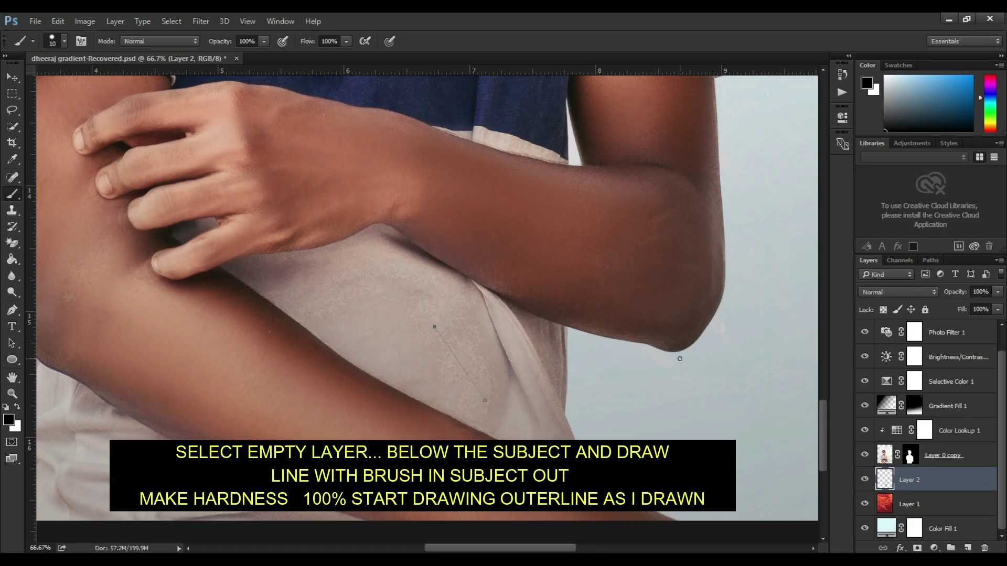
Draw a short black outline stroke just outside the bent elbow with a 10 px brush on the empty layer beneath the cutout
{"action": "left_click_drag", "start_coordinate": [669, 361], "coordinate": [712, 333]}
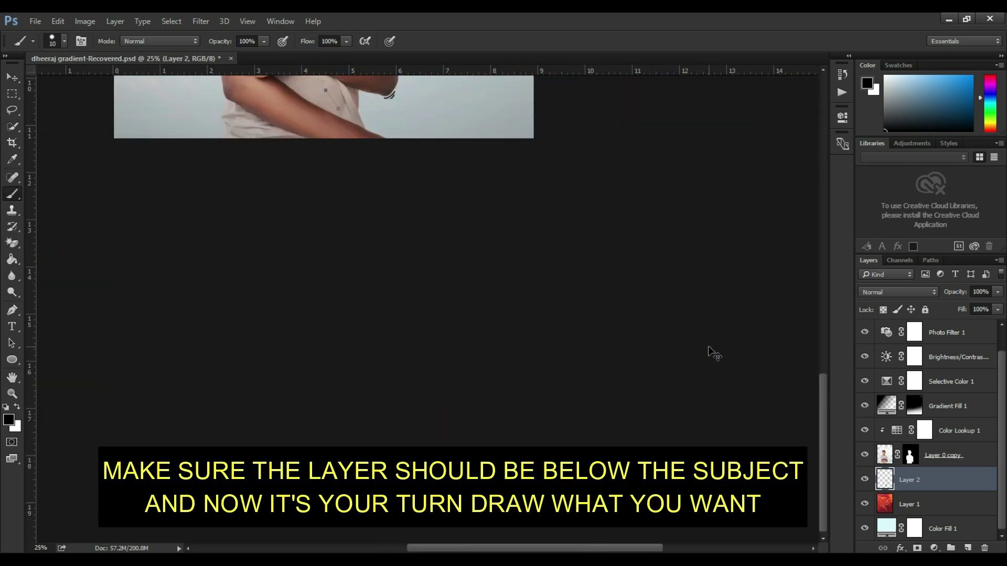
Draw two short black accent strokes just below the outer hem of the sleeve nearest the arrow
{"action": "key", "text": "ctrl+minus"}
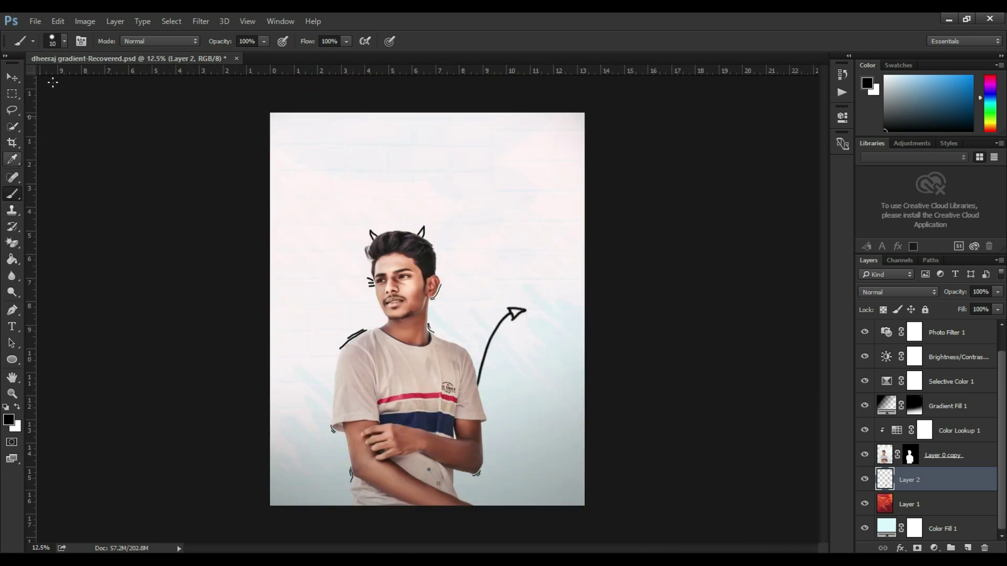
{"action": "left_click", "coordinate": [65, 41]}
{"action": "left_click", "coordinate": [475, 294]}
{"action": "key", "text": "ctrl+plus"}
{"action": "key", "text": "ctrl+plus"}
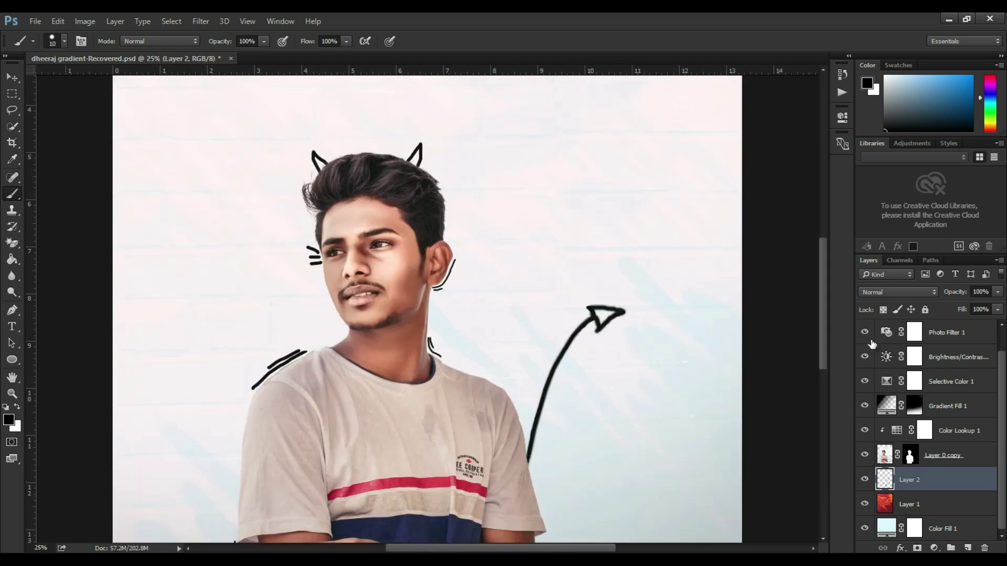
{"action": "left_click_drag", "start_coordinate": [823, 344], "coordinate": [824, 358]}
{"action": "key", "text": "ctrl+plus"}
{"action": "key", "text": "ctrl+plus"}
{"action": "left_click_drag", "start_coordinate": [514, 548], "coordinate": [539, 548]}
{"action": "left_click_drag", "start_coordinate": [825, 339], "coordinate": [825, 406]}
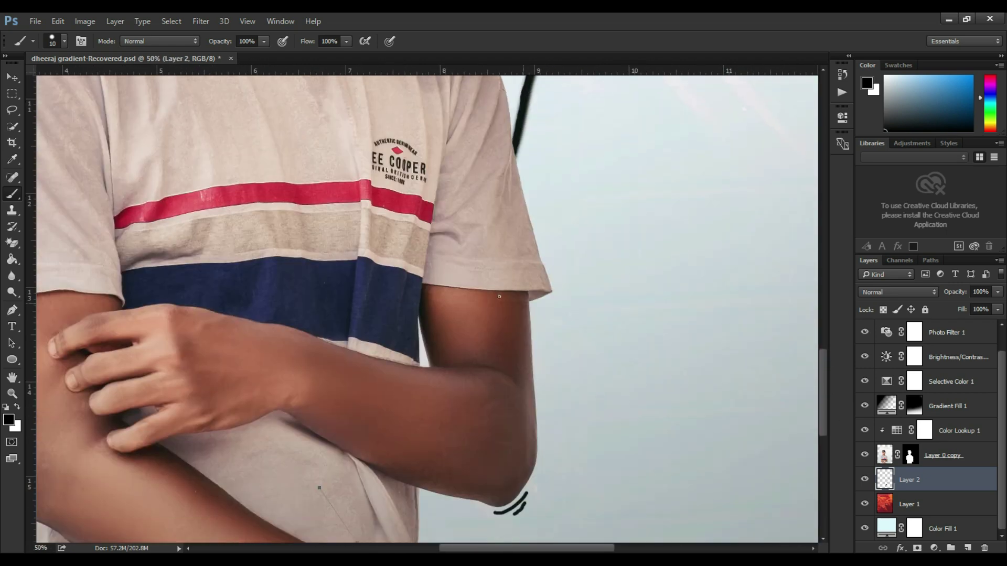
{"action": "key", "text": "ctrl+plus"}
{"action": "key", "text": "ctrl+plus"}
{"action": "mouse_move", "coordinate": [640, 305]}
{"action": "left_mouse_down"}
{"action": "mouse_move", "coordinate": [688, 285]}
{"action": "mouse_move", "coordinate": [696, 298]}
{"action": "left_mouse_up"}
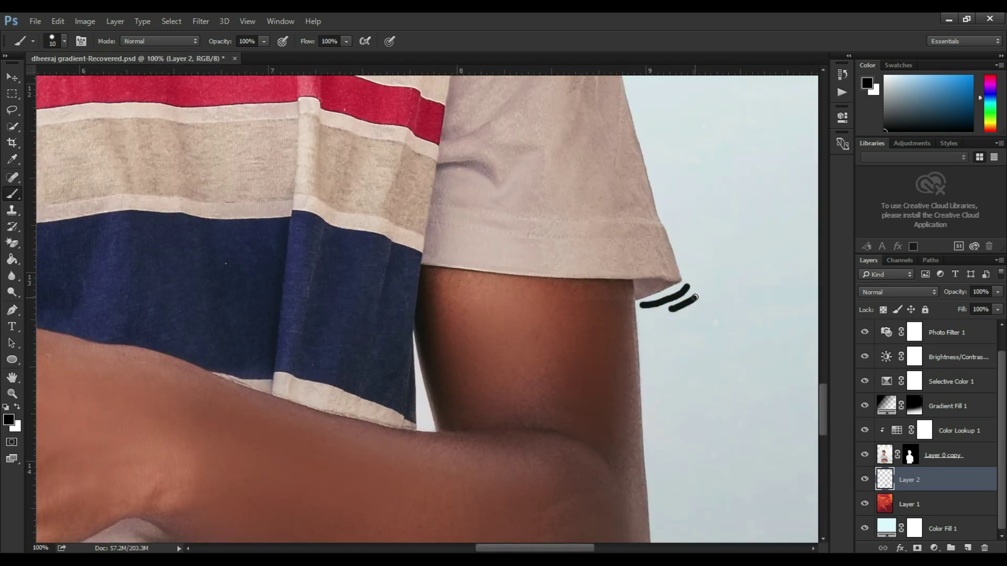
{"action": "key", "text": "ctrl+minus"}
{"action": "key", "text": "ctrl+minus"}
{"action": "key", "text": "ctrl+minus"}
{"action": "key", "text": "ctrl+minus"}
{"action": "key", "text": "ctrl+minus"}
{"action": "key", "text": "ctrl+minus"}
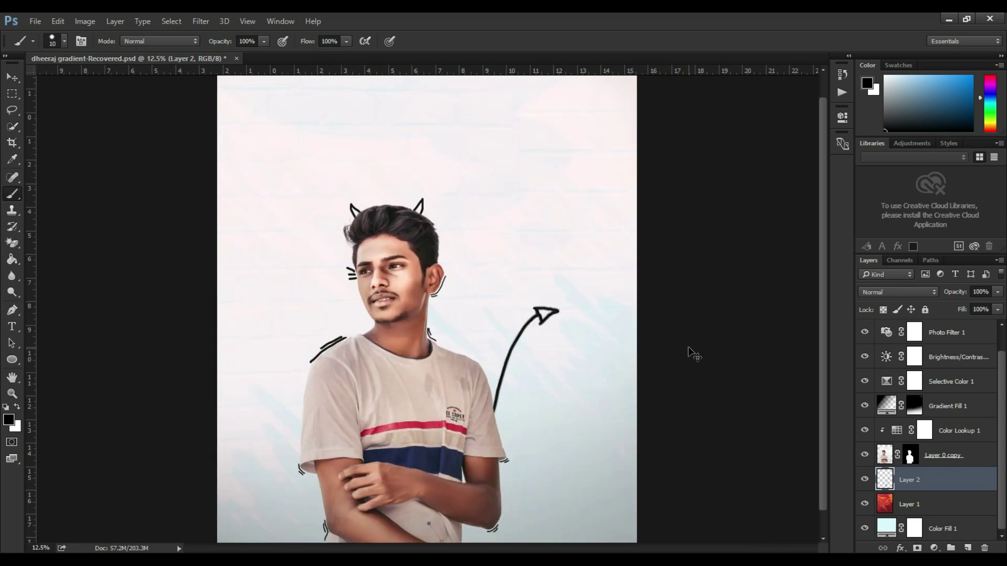
Clear the thick black horn outlines above the hair with the Eraser tool and undo the last strokes
{"action": "key", "text": "ctrl+plus"}
{"action": "key", "text": "ctrl+plus"}
{"action": "left_click_drag", "start_coordinate": [823, 286], "coordinate": [823, 256]}
{"action": "right_click", "coordinate": [13, 243]}
{"action": "left_click", "coordinate": [49, 244]}
{"action": "mouse_move", "coordinate": [283, 192]}
{"action": "left_mouse_down"}
{"action": "mouse_move", "coordinate": [398, 176]}
{"action": "mouse_move", "coordinate": [294, 197]}
{"action": "left_mouse_up"}
{"action": "left_click", "coordinate": [13, 194]}
{"action": "key", "text": "ctrl+plus"}
{"action": "key", "text": "ctrl+plus"}
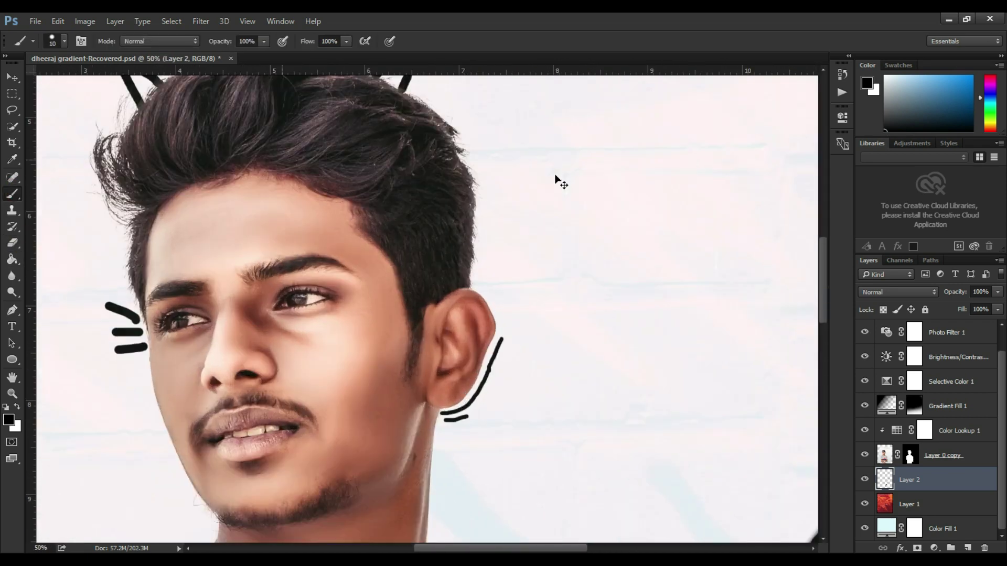
{"action": "key", "text": "ctrl+alt+z"}
{"action": "key", "text": "ctrl+alt+z"}
{"action": "key", "text": "ctrl+alt+z"}
{"action": "key", "text": "ctrl+alt+z"}
Draw two thinner, pointed black horn outlines rising from the hair on either side of the head
{"action": "scroll", "coordinate": [556, 175], "scroll_direction": "up", "scroll_amount": 5}
{"action": "left_click_drag", "start_coordinate": [348, 318], "coordinate": [384, 255]}
{"action": "left_click_drag", "start_coordinate": [383, 255], "coordinate": [384, 333]}
{"action": "mouse_move", "coordinate": [131, 372]}
{"action": "left_mouse_down"}
{"action": "mouse_move", "coordinate": [97, 304]}
{"action": "mouse_move", "coordinate": [162, 343]}
{"action": "left_mouse_up"}
{"action": "key", "text": "ctrl+minus"}
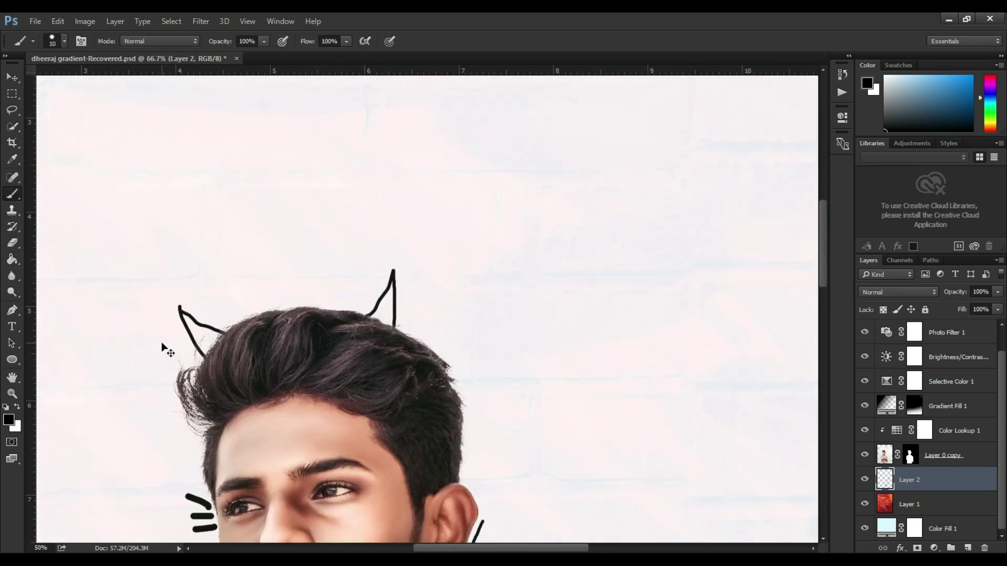
{"action": "key", "text": "ctrl+minus"}
{"action": "key", "text": "ctrl+minus"}
{"action": "key", "text": "ctrl+minus"}
{"action": "key", "text": "ctrl+minus"}
{"action": "key", "text": "ctrl+plus"}
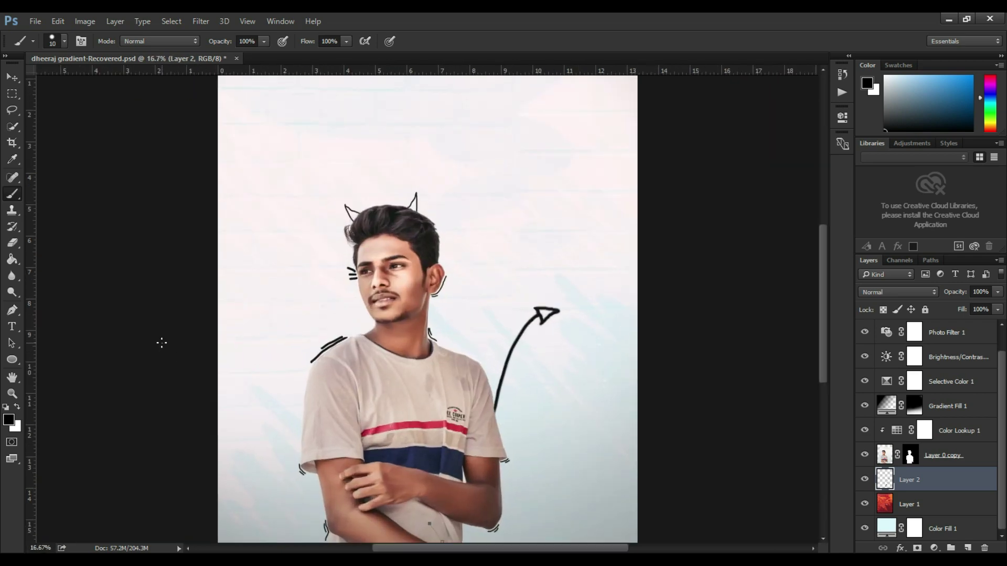
{"action": "key", "text": "ctrl+plus"}
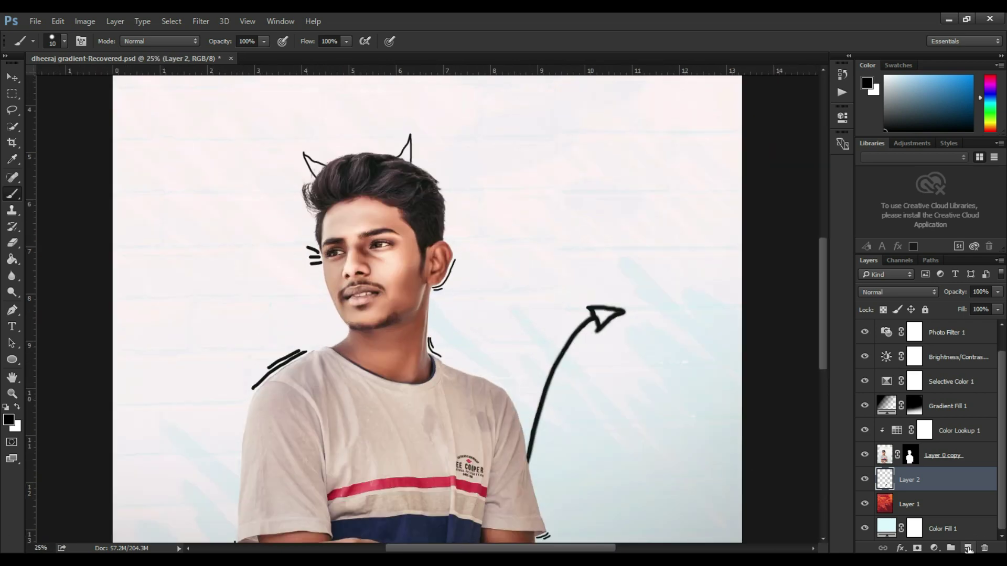
Add an empty layer directly above the outline strokes layer and set the foreground color to bright red
{"action": "left_click", "coordinate": [967, 548]}
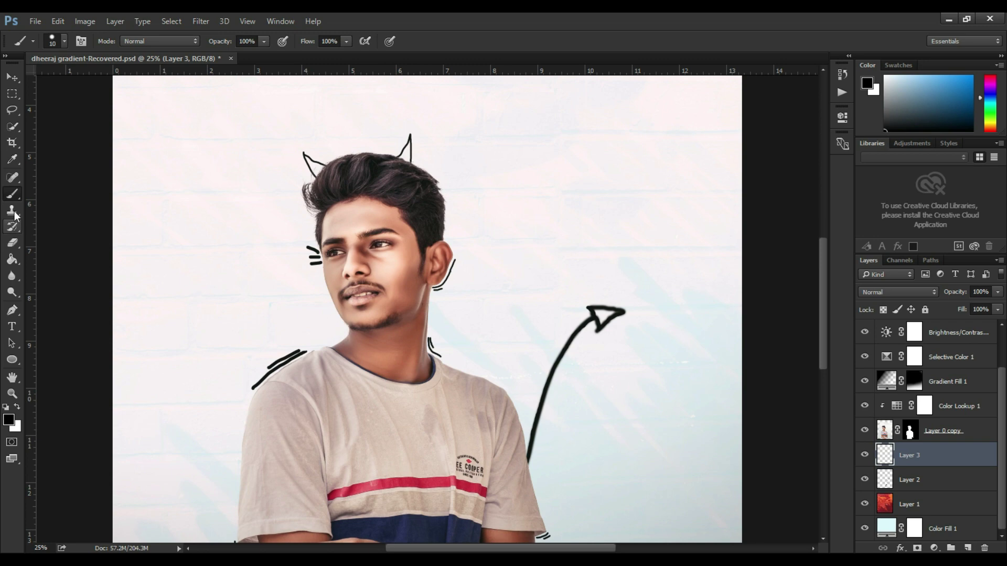
{"action": "left_click", "coordinate": [9, 419]}
{"action": "left_click_drag", "start_coordinate": [822, 301], "coordinate": [822, 315]}
{"action": "left_click_drag", "start_coordinate": [785, 226], "coordinate": [836, 130]}
{"action": "left_click", "coordinate": [919, 146]}
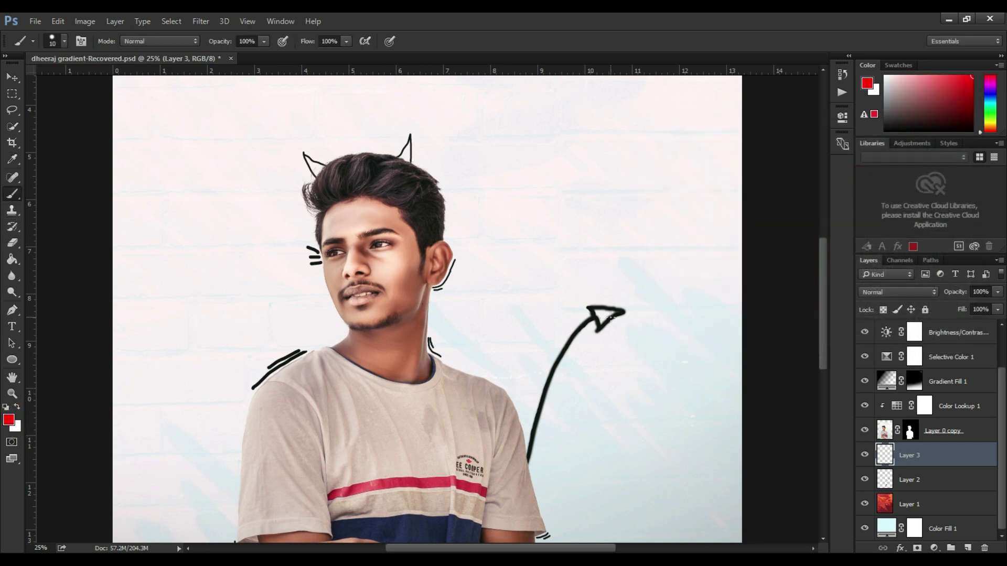
Paint the inside of the arrowhead red on the new layer, staying within its black outline
{"action": "key", "text": "ctrl+plus"}
{"action": "key", "text": "ctrl+plus"}
{"action": "scroll", "coordinate": [611, 318], "scroll_direction": "right", "scroll_amount": 5}
{"action": "key", "text": "ctrl+plus"}
{"action": "mouse_move", "coordinate": [594, 311]}
{"action": "left_mouse_down"}
{"action": "mouse_move", "coordinate": [612, 350]}
{"action": "mouse_move", "coordinate": [643, 323]}
{"action": "mouse_move", "coordinate": [592, 308]}
{"action": "mouse_move", "coordinate": [640, 315]}
{"action": "mouse_move", "coordinate": [606, 319]}
{"action": "mouse_move", "coordinate": [614, 336]}
{"action": "mouse_move", "coordinate": [639, 327]}
{"action": "left_mouse_up"}
{"action": "key", "text": "bracketright"}
{"action": "key", "text": "bracketright"}
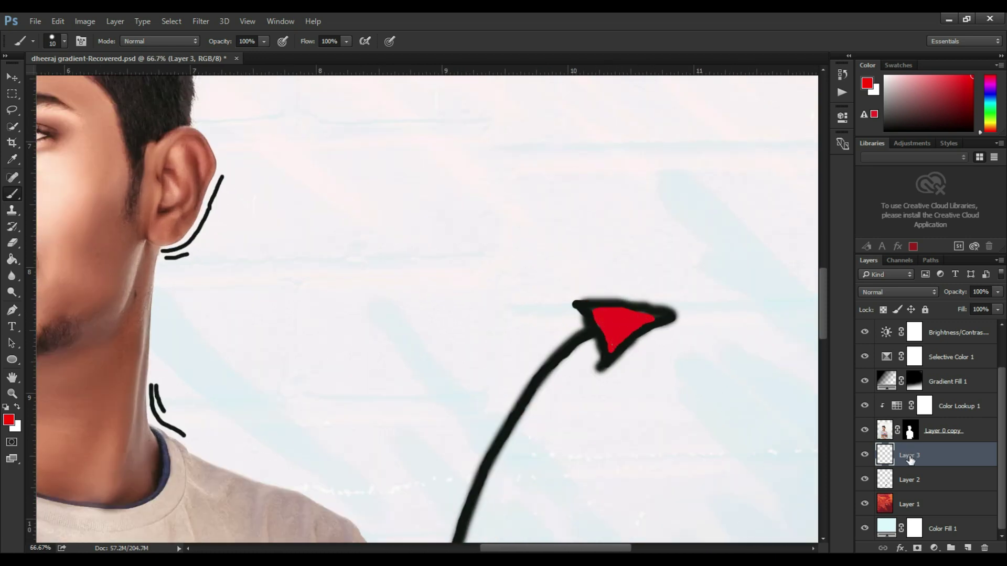
Add an Outer Glow layer style to the red paint layer, sampling the glow color from the arrowhead
{"action": "right_click", "coordinate": [911, 460]}
{"action": "left_click", "coordinate": [881, 95]}
{"action": "left_click_drag", "start_coordinate": [624, 41], "coordinate": [193, 71]}
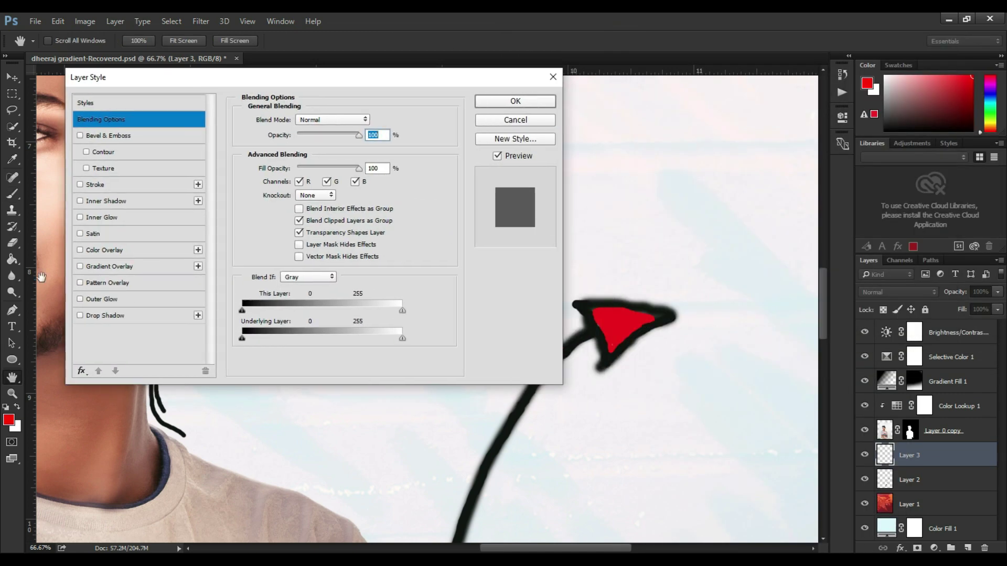
{"action": "left_click", "coordinate": [110, 300]}
{"action": "left_click_drag", "start_coordinate": [311, 135], "coordinate": [323, 136]}
{"action": "left_click", "coordinate": [271, 169]}
{"action": "left_click", "coordinate": [621, 318]}
{"action": "key", "text": "Return"}
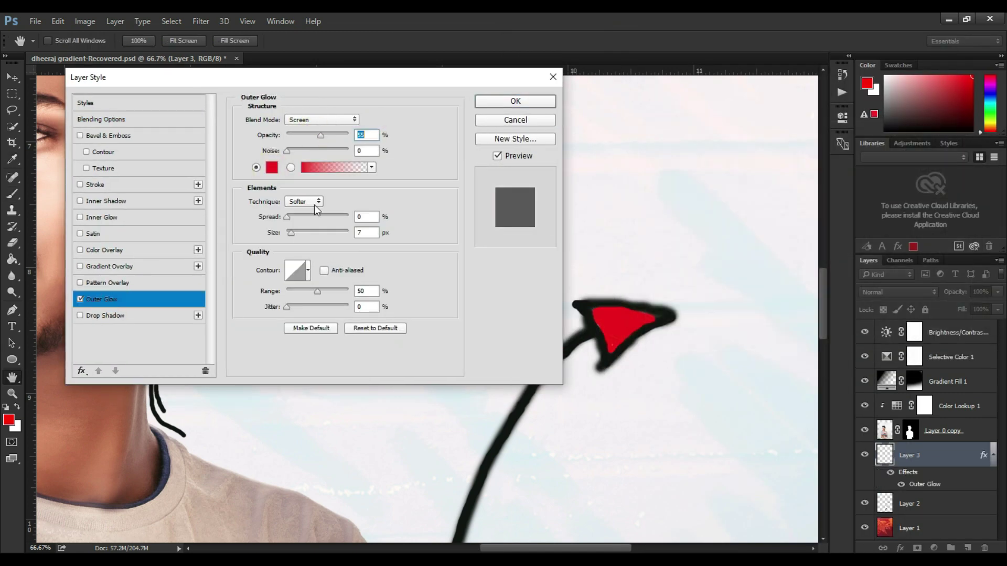
Set the glow's spread to 11% and size to about 49 px, refine its opacity, and lower the layer's fill to 67%
{"action": "mouse_move", "coordinate": [291, 232]}
{"action": "left_mouse_down"}
{"action": "mouse_move", "coordinate": [305, 232]}
{"action": "mouse_move", "coordinate": [294, 217]}
{"action": "left_mouse_up"}
{"action": "left_click", "coordinate": [335, 135]}
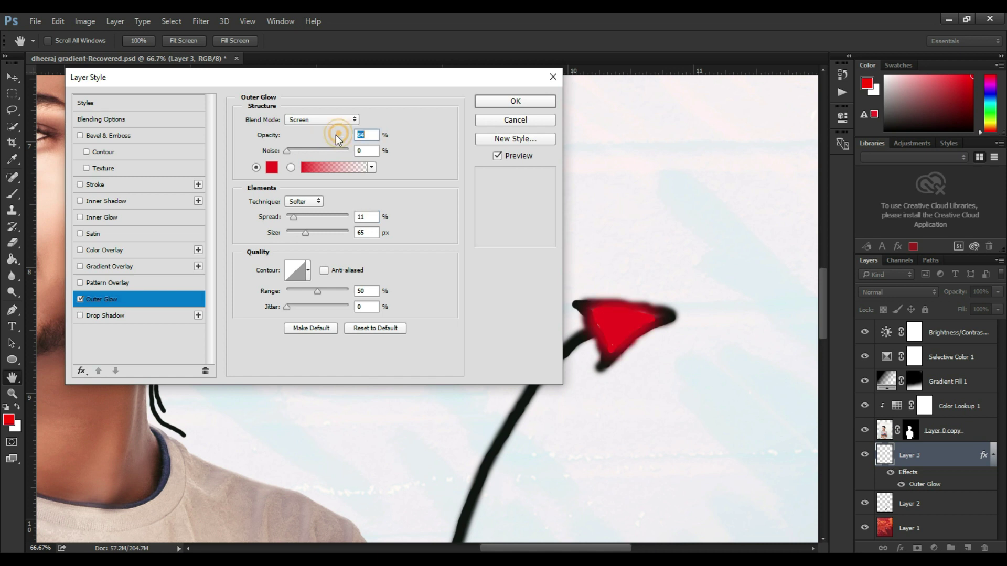
{"action": "left_click_drag", "start_coordinate": [336, 134], "coordinate": [312, 137]}
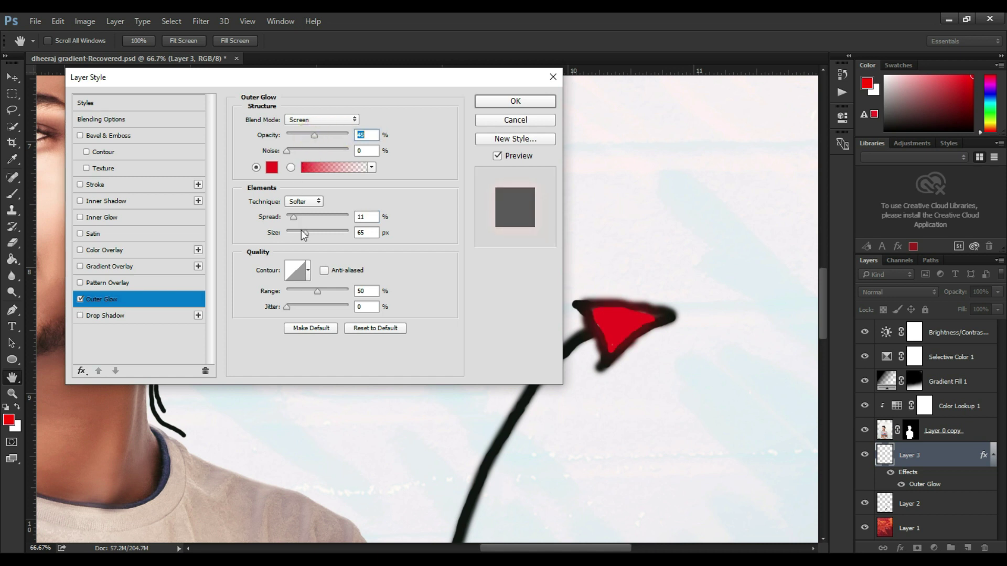
{"action": "left_click_drag", "start_coordinate": [302, 230], "coordinate": [302, 231]}
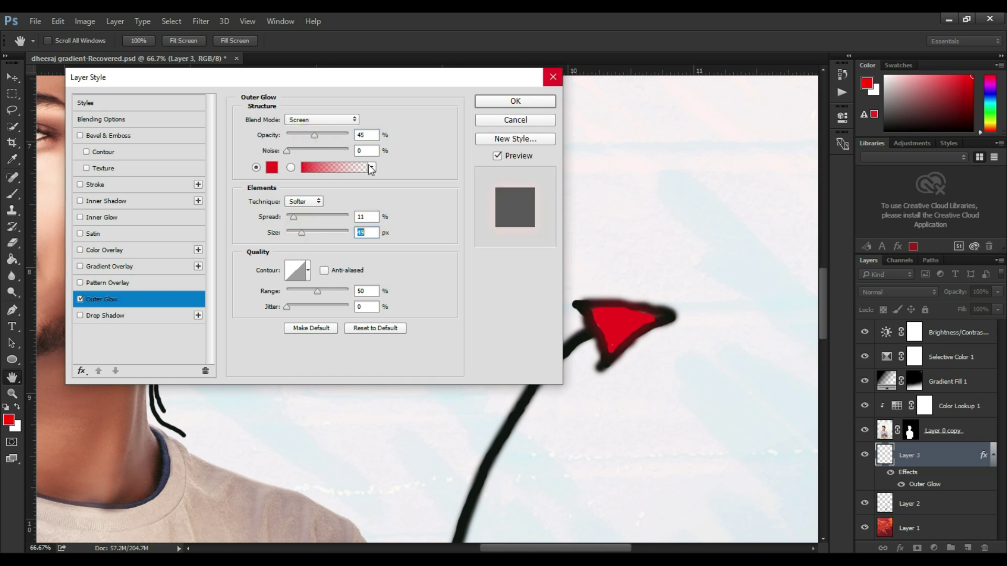
{"action": "mouse_move", "coordinate": [321, 141]}
{"action": "left_mouse_down"}
{"action": "mouse_move", "coordinate": [301, 138]}
{"action": "mouse_move", "coordinate": [336, 143]}
{"action": "mouse_move", "coordinate": [318, 139]}
{"action": "left_mouse_up"}
{"action": "left_click", "coordinate": [517, 100]}
{"action": "key", "text": "b"}
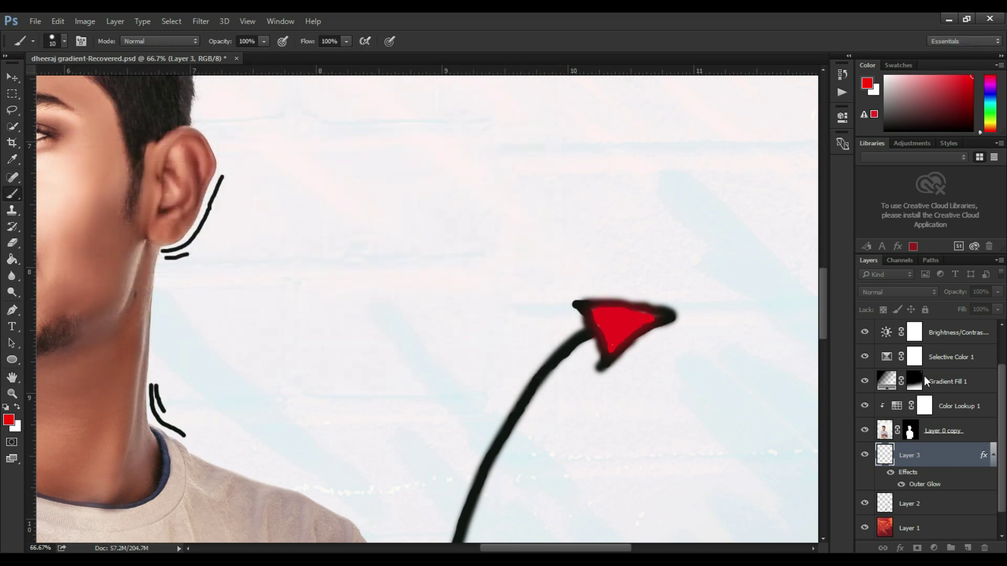
{"action": "left_click", "coordinate": [998, 310]}
{"action": "left_click_drag", "start_coordinate": [969, 323], "coordinate": [977, 324]}
Paint the inside of the image's right-hand horn red up to its tip, using an 8 px brush
{"action": "left_click_drag", "start_coordinate": [823, 330], "coordinate": [822, 259]}
{"action": "scroll", "coordinate": [822, 268], "scroll_direction": "left", "scroll_amount": 4}
{"action": "key", "text": "ctrl+plus"}
{"action": "mouse_move", "coordinate": [319, 207]}
{"action": "left_mouse_down"}
{"action": "mouse_move", "coordinate": [328, 173]}
{"action": "mouse_move", "coordinate": [331, 223]}
{"action": "mouse_move", "coordinate": [318, 228]}
{"action": "mouse_move", "coordinate": [294, 211]}
{"action": "left_mouse_up"}
{"action": "key", "text": "bracketleft"}
{"action": "key", "text": "bracketleft"}
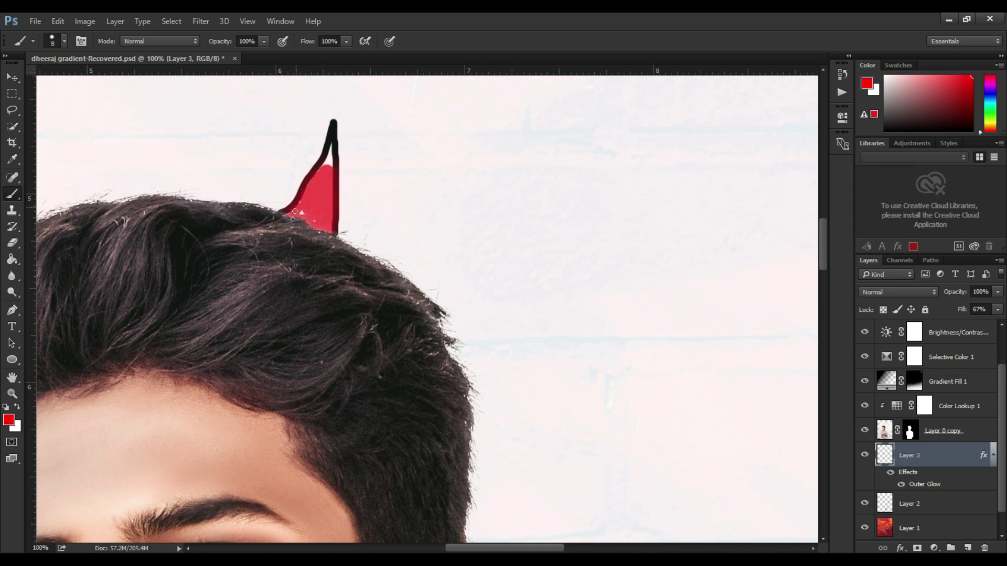
{"action": "mouse_move", "coordinate": [327, 159]}
{"action": "left_mouse_down"}
{"action": "mouse_move", "coordinate": [334, 124]}
{"action": "mouse_move", "coordinate": [334, 156]}
{"action": "left_mouse_up"}
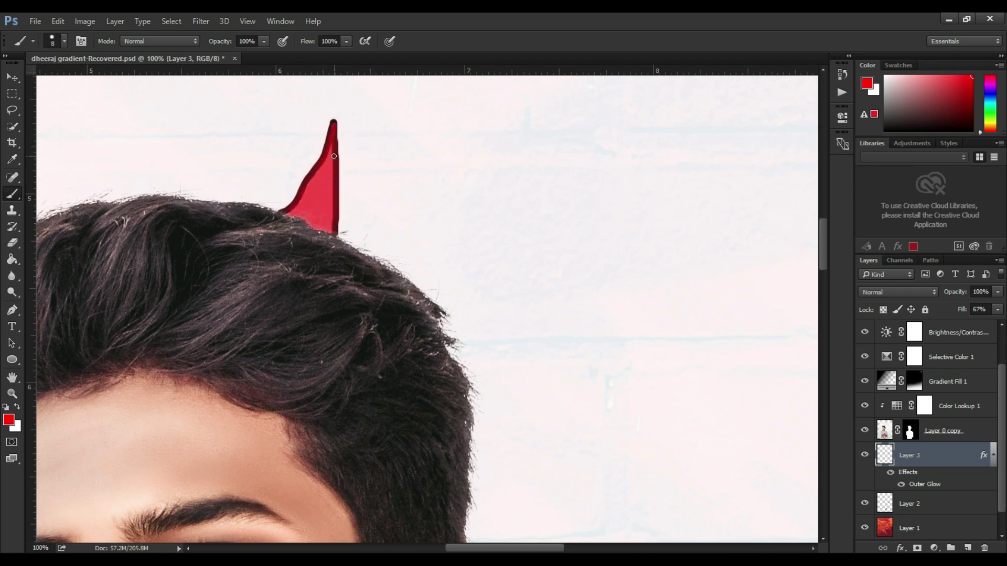
Paint the inside of the image's left-hand horn red within its black outline
{"action": "left_click_drag", "start_coordinate": [518, 549], "coordinate": [484, 549]}
{"action": "key", "text": "bracketright"}
{"action": "key", "text": "bracketright"}
{"action": "key", "text": "bracketright"}
{"action": "mouse_move", "coordinate": [175, 248]}
{"action": "left_mouse_down"}
{"action": "mouse_move", "coordinate": [172, 274]}
{"action": "mouse_move", "coordinate": [140, 219]}
{"action": "mouse_move", "coordinate": [195, 260]}
{"action": "left_mouse_up"}
{"action": "key", "text": "ctrl+minus"}
{"action": "key", "text": "ctrl+minus"}
{"action": "key", "text": "ctrl+minus"}
{"action": "key", "text": "ctrl+minus"}
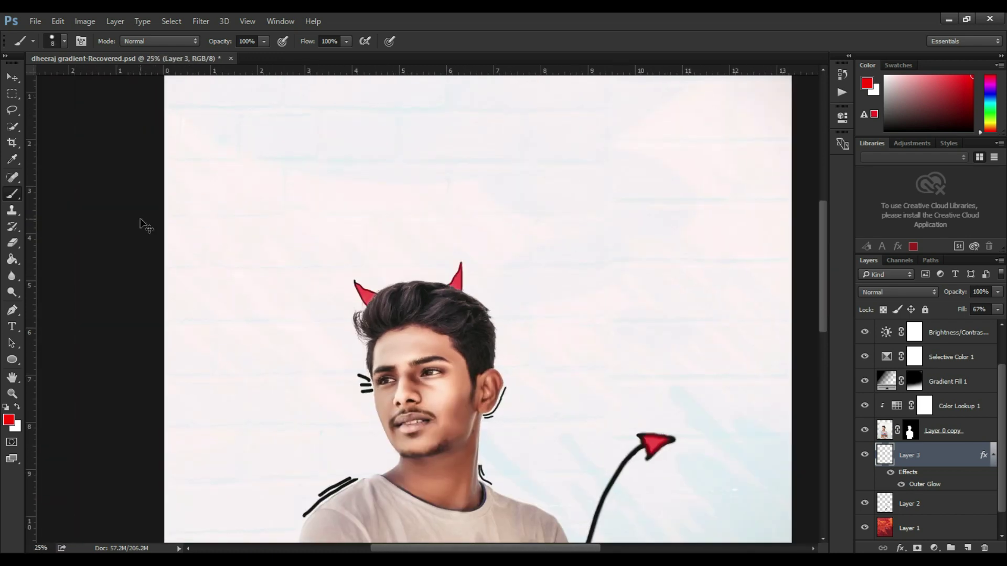
{"action": "key", "text": "ctrl+minus"}
{"action": "key", "text": "ctrl+minus"}
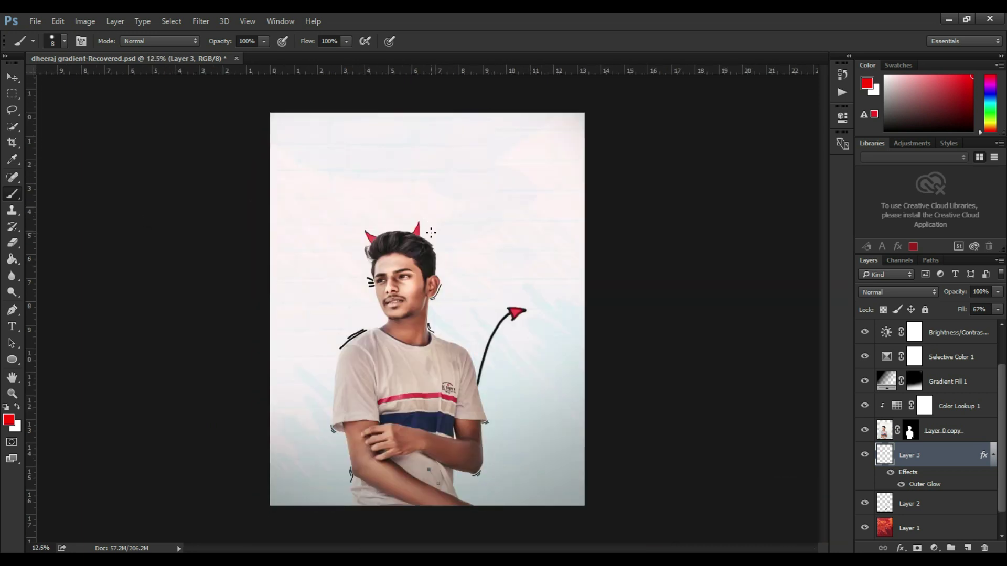
Add a second Photo Filter adjustment layer above Curves 1 and try the Blue and Deep Emerald filters
{"action": "left_click_drag", "start_coordinate": [1002, 471], "coordinate": [1003, 392]}
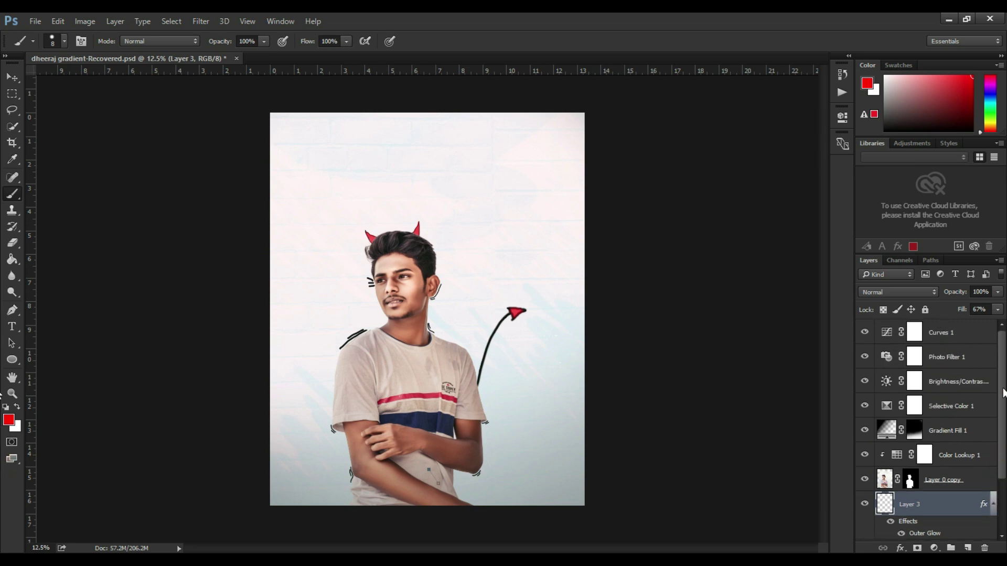
{"action": "left_click", "coordinate": [953, 334]}
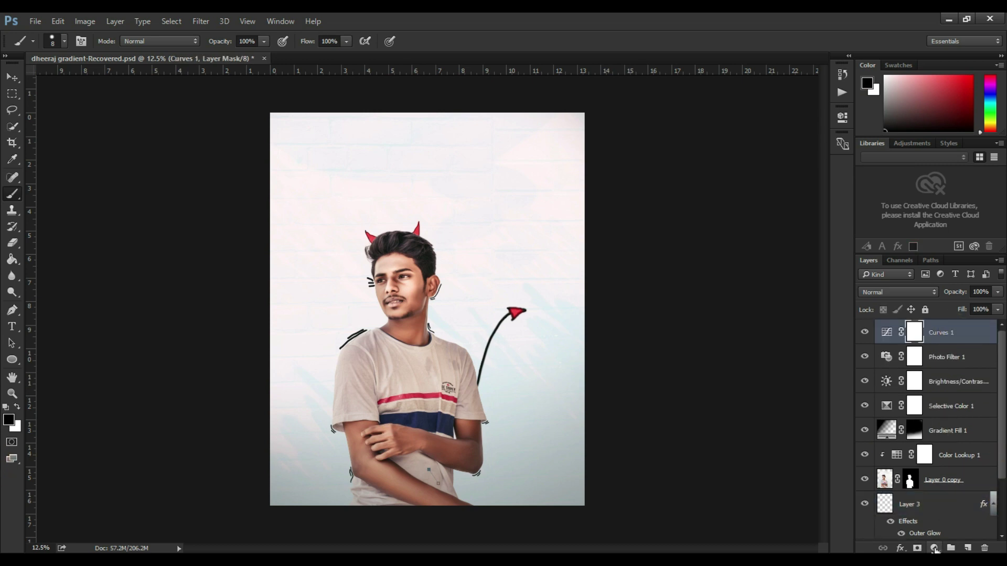
{"action": "left_click", "coordinate": [934, 548]}
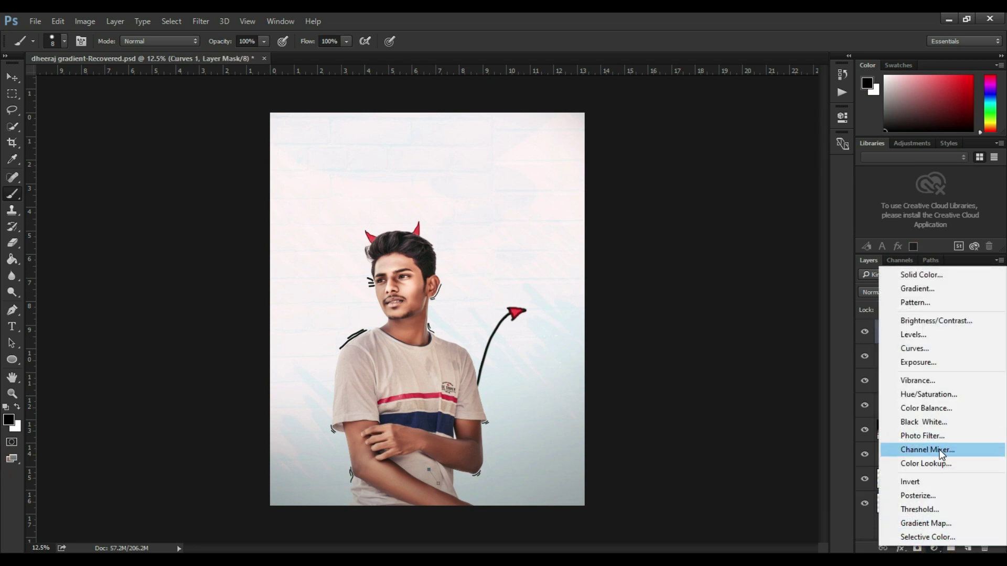
{"action": "left_click", "coordinate": [937, 437]}
{"action": "left_click", "coordinate": [745, 147]}
{"action": "left_click", "coordinate": [736, 260]}
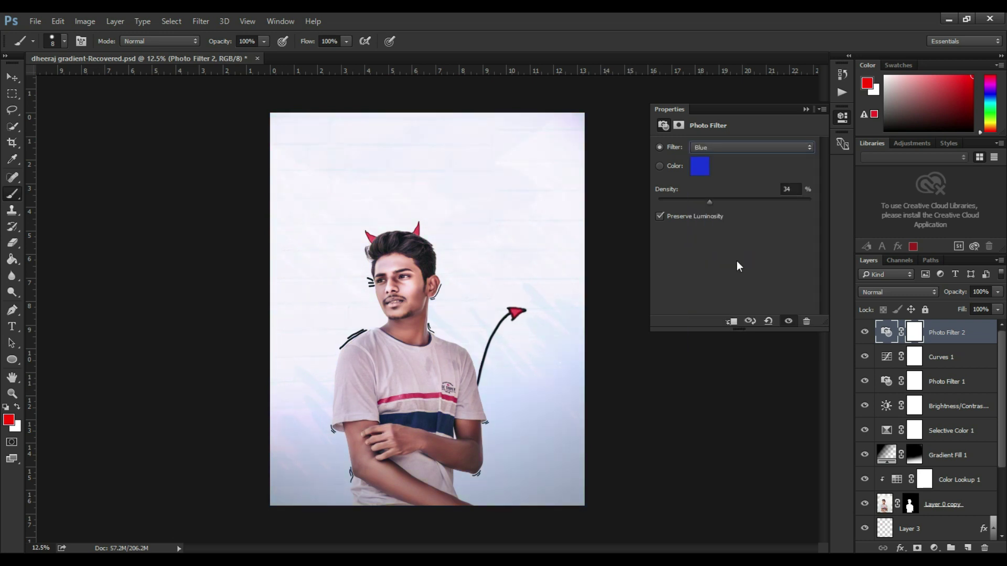
{"action": "key", "text": "Down"}
{"action": "key", "text": "Down"}
{"action": "key", "text": "Down"}
{"action": "left_click", "coordinate": [729, 147]}
{"action": "left_click", "coordinate": [717, 326]}
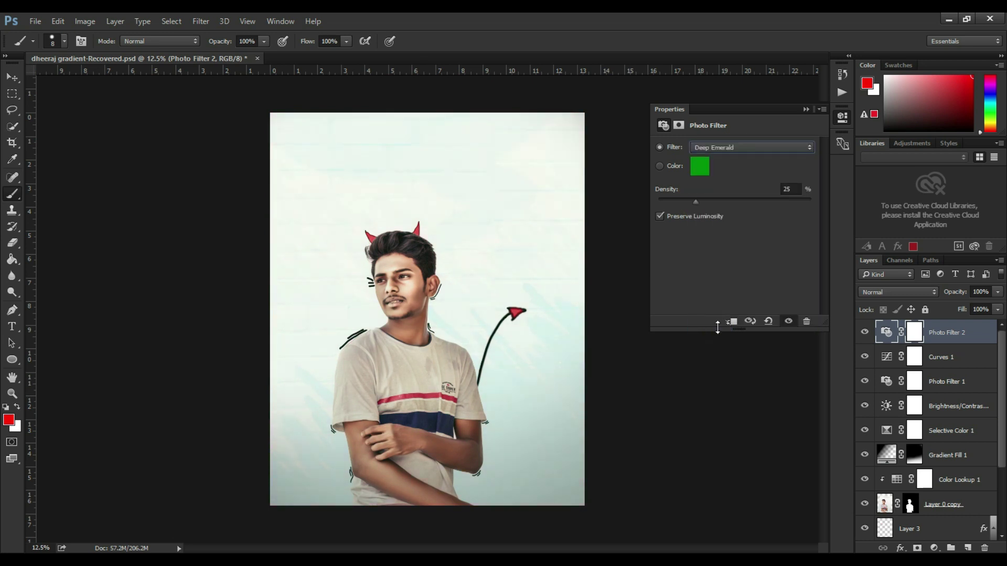
Lower the second photo filter's density and replace Deep Emerald with another preset filter
{"action": "left_click_drag", "start_coordinate": [696, 202], "coordinate": [679, 201]}
{"action": "left_click", "coordinate": [750, 148]}
{"action": "left_click", "coordinate": [724, 295]}
{"action": "left_click", "coordinate": [806, 109]}
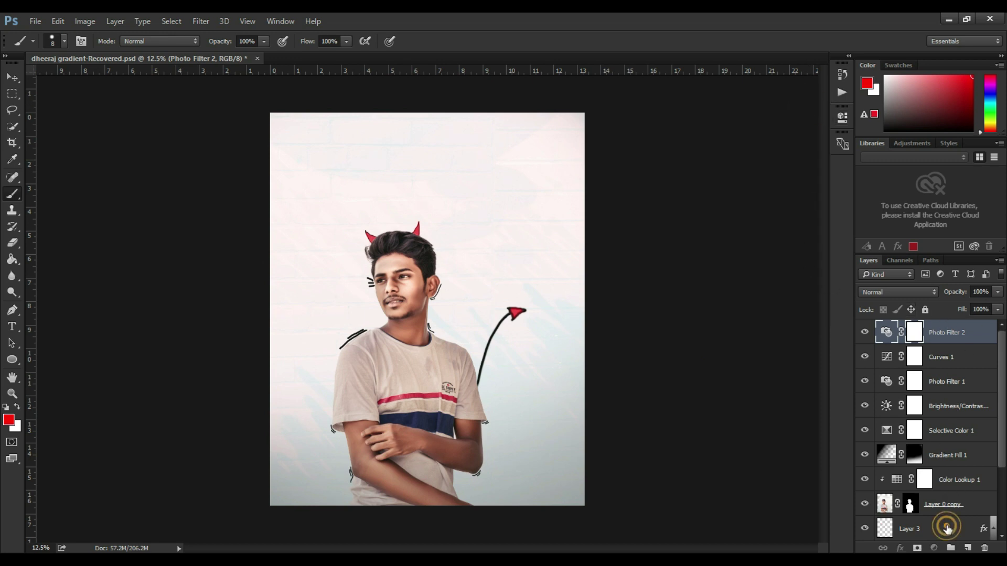
Raise the fill of the red paint layer, Layer 3, to 77%
{"action": "left_click", "coordinate": [965, 527]}
{"action": "left_click", "coordinate": [998, 309]}
{"action": "left_click_drag", "start_coordinate": [993, 323], "coordinate": [994, 326]}
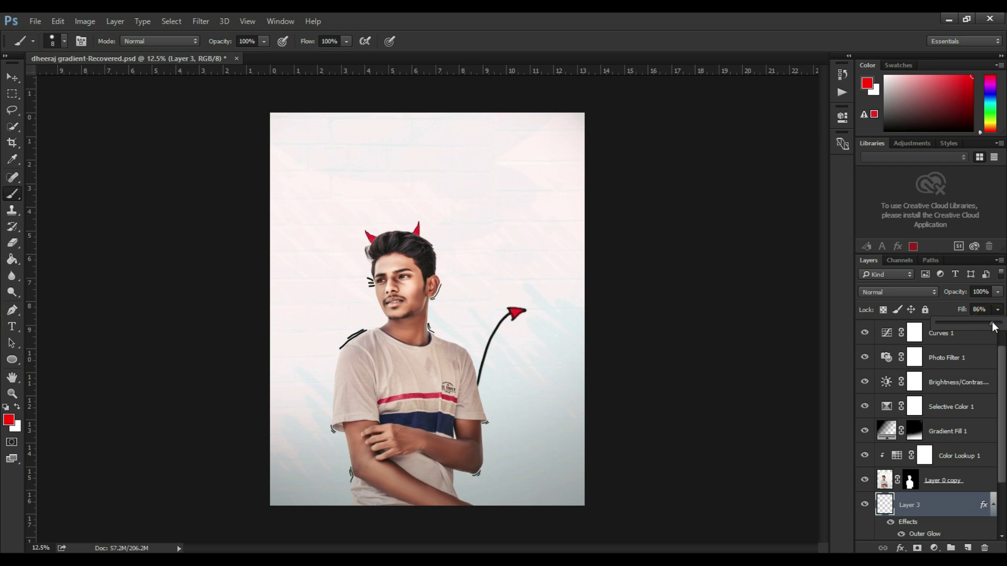
{"action": "left_click_drag", "start_coordinate": [1002, 362], "coordinate": [1001, 408]}
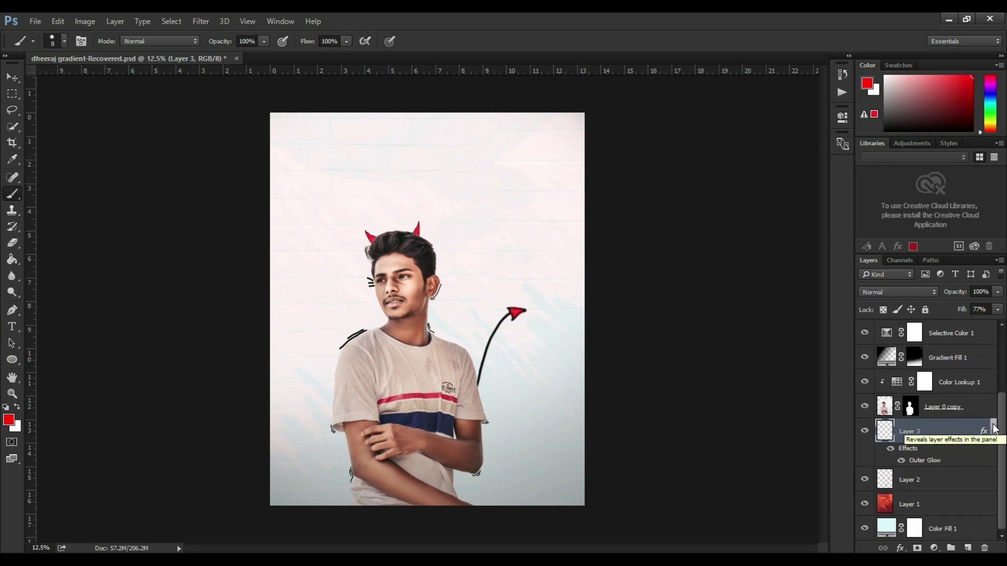
Select every layer from Photo Filter 2 down to Color Fill 1 and merge them into one layer
{"action": "scroll", "coordinate": [995, 429], "scroll_direction": "up", "scroll_amount": 3}
{"action": "left_click", "coordinate": [971, 334]}
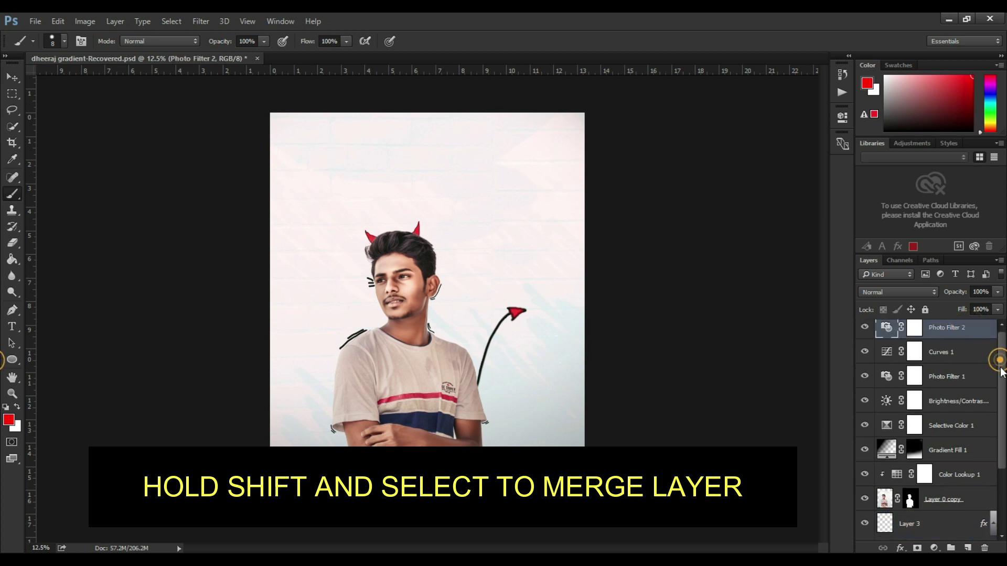
{"action": "scroll", "coordinate": [949, 525], "scroll_direction": "down", "scroll_amount": 4}
{"action": "left_click", "coordinate": [940, 528], "text": "shift"}
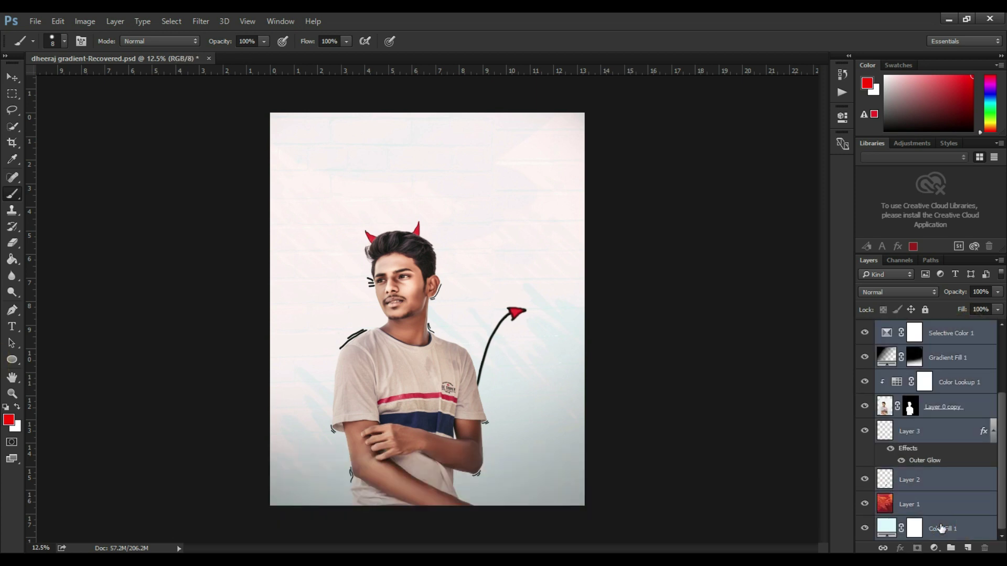
{"action": "right_click", "coordinate": [941, 529]}
{"action": "left_click", "coordinate": [811, 401]}
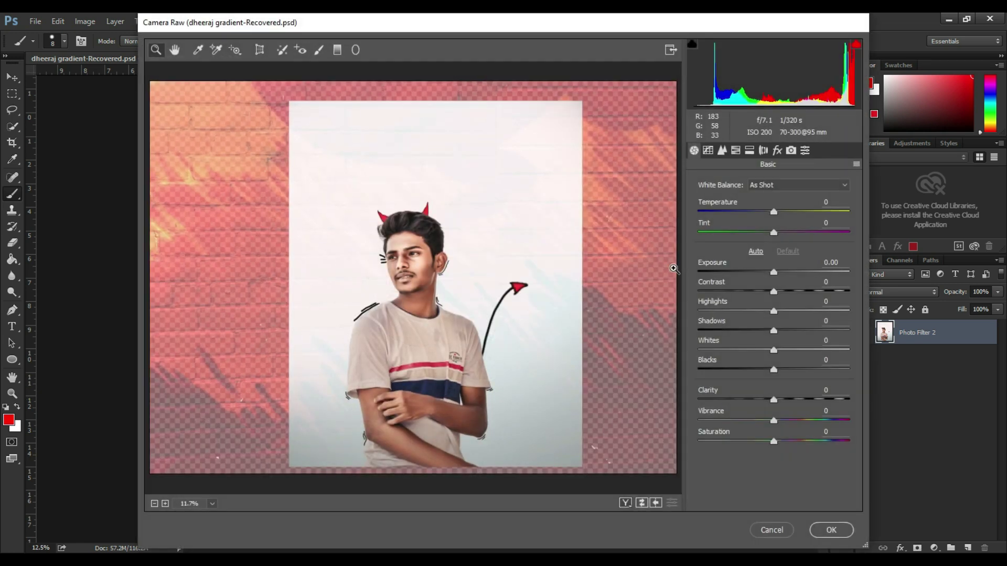
Open the merged layer in the Camera Raw filter and show a side-by-side before/after preview of the portrait
{"action": "key", "text": "ctrl+plus"}
{"action": "key", "text": "ctrl+plus"}
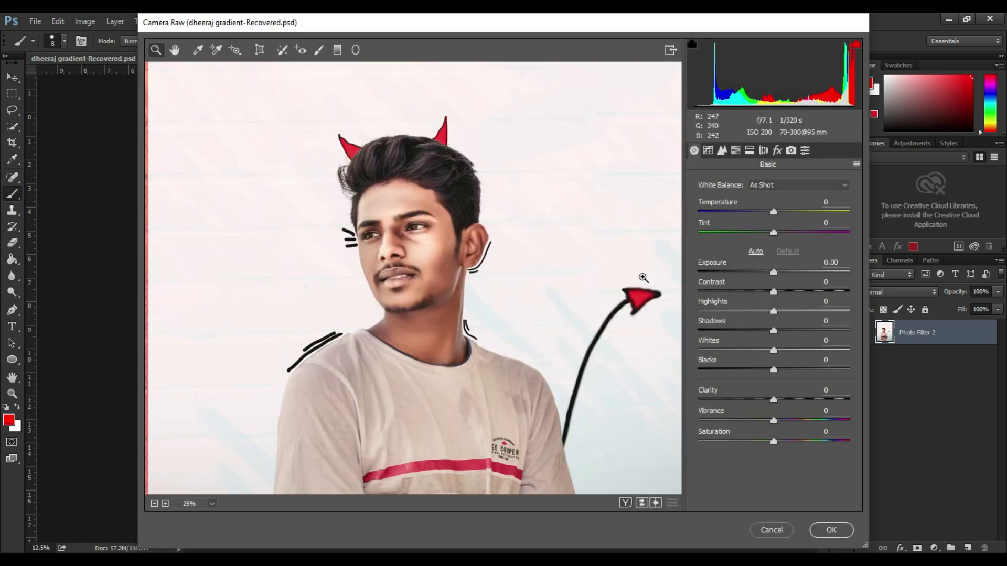
{"action": "left_click", "coordinate": [626, 503]}
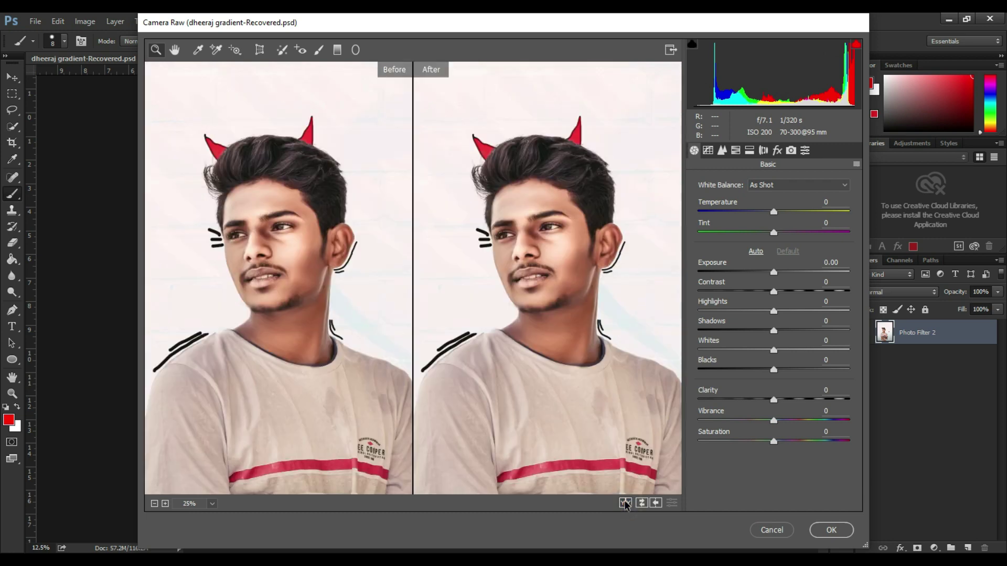
Adjust the HSL luminance of the portrait: reds +7, oranges +24 and blues -40
{"action": "key", "text": "ctrl+minus"}
{"action": "key", "text": "ctrl+minus"}
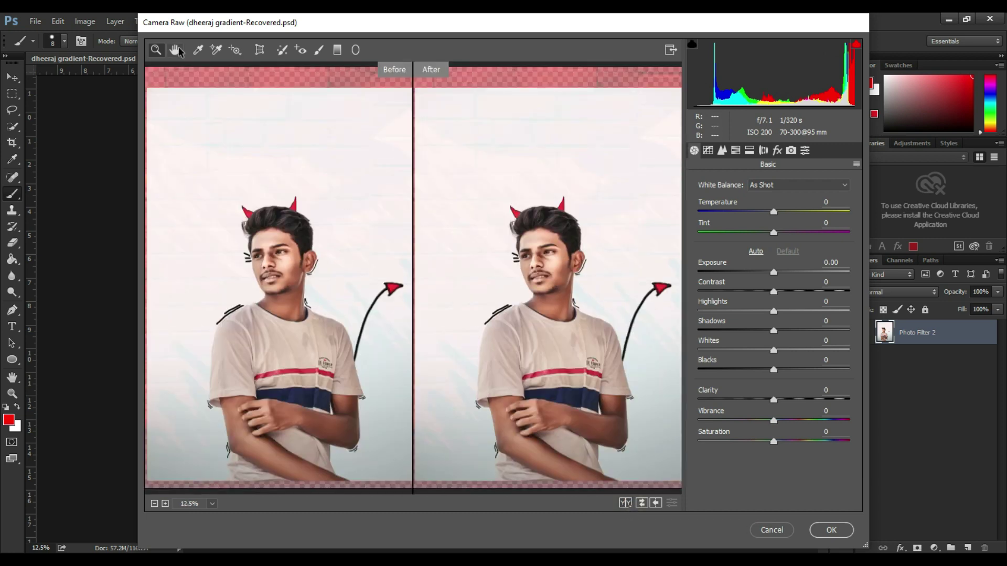
{"action": "key", "text": "h"}
{"action": "left_click_drag", "start_coordinate": [265, 149], "coordinate": [266, 140]}
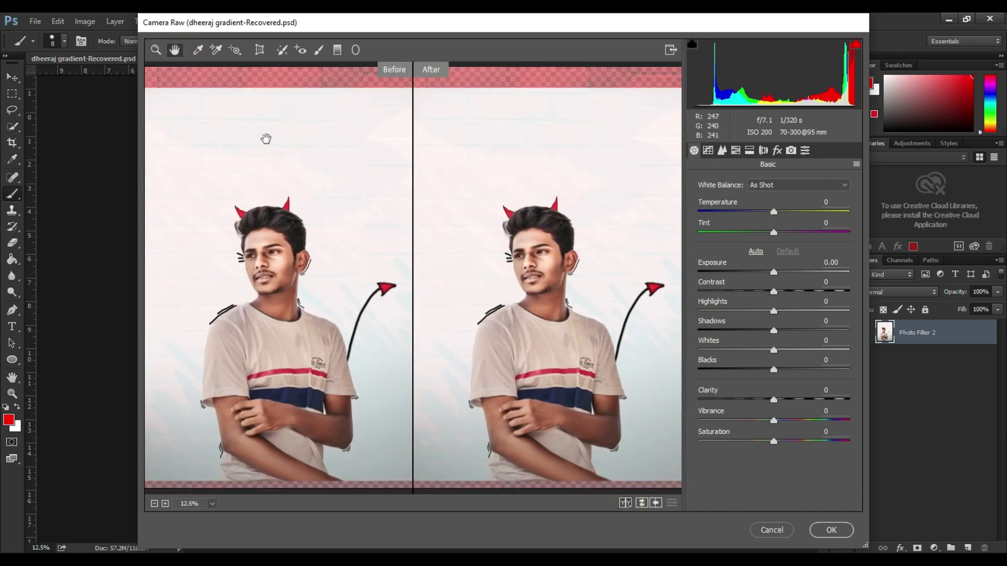
{"action": "key", "text": "z"}
{"action": "left_click", "coordinate": [735, 150]}
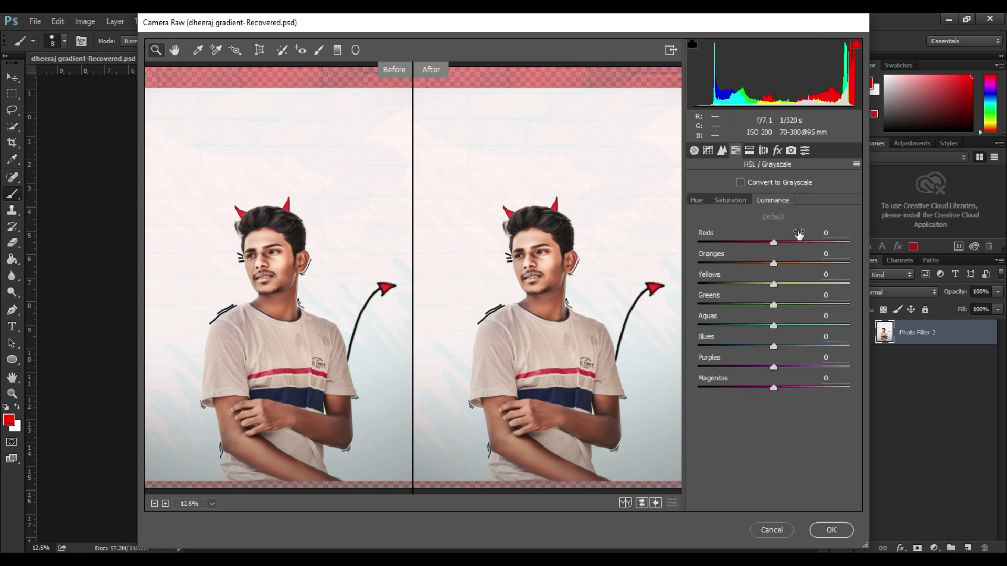
{"action": "mouse_move", "coordinate": [774, 262]}
{"action": "left_mouse_down"}
{"action": "mouse_move", "coordinate": [792, 263]}
{"action": "mouse_move", "coordinate": [789, 242]}
{"action": "mouse_move", "coordinate": [778, 244]}
{"action": "left_mouse_up"}
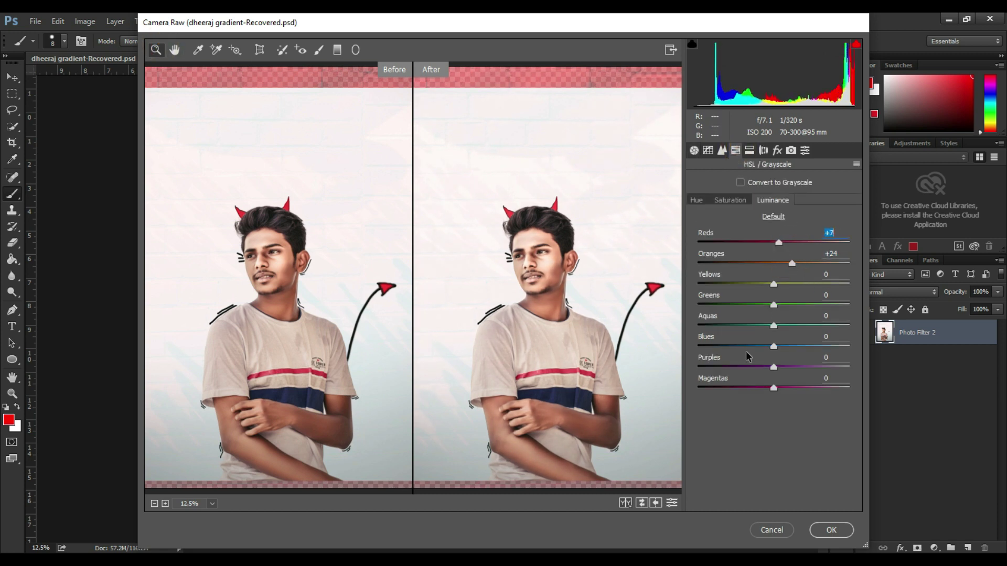
{"action": "left_click_drag", "start_coordinate": [731, 346], "coordinate": [796, 347]}
{"action": "left_click", "coordinate": [696, 201]}
{"action": "double_click", "coordinate": [796, 347]}
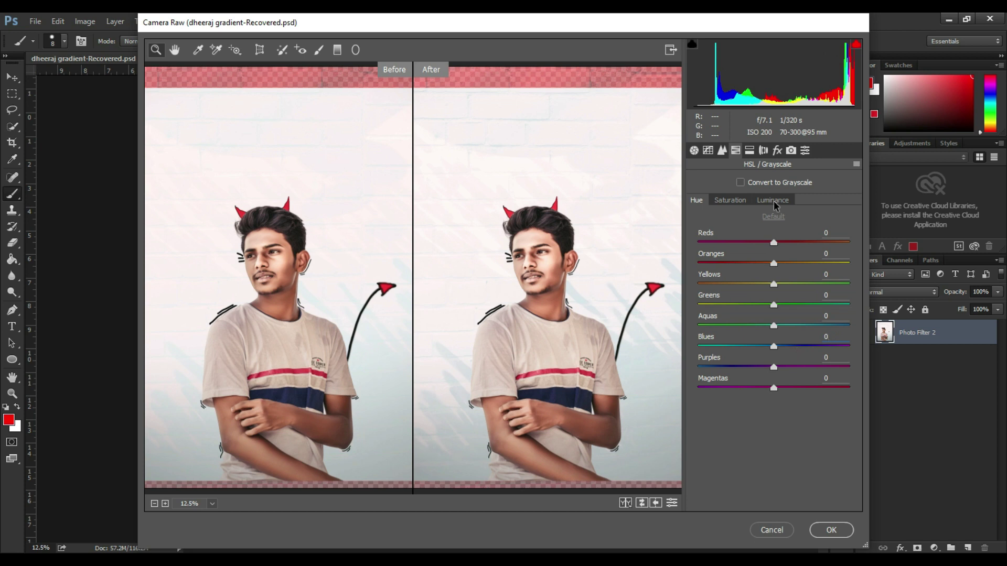
Set the sharpening amount to 30
{"action": "left_click", "coordinate": [721, 150]}
{"action": "left_click", "coordinate": [728, 202]}
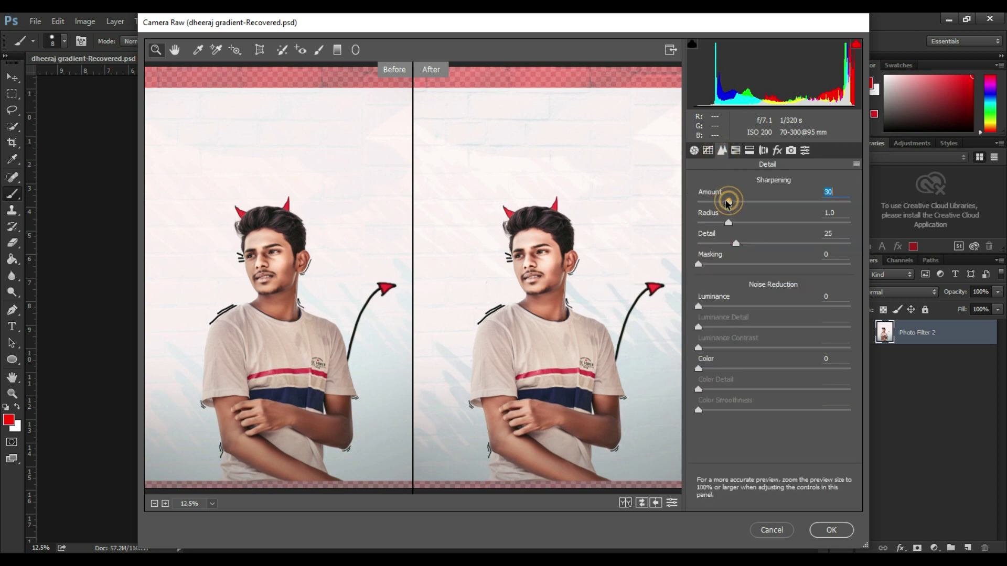
{"action": "left_click", "coordinate": [763, 151]}
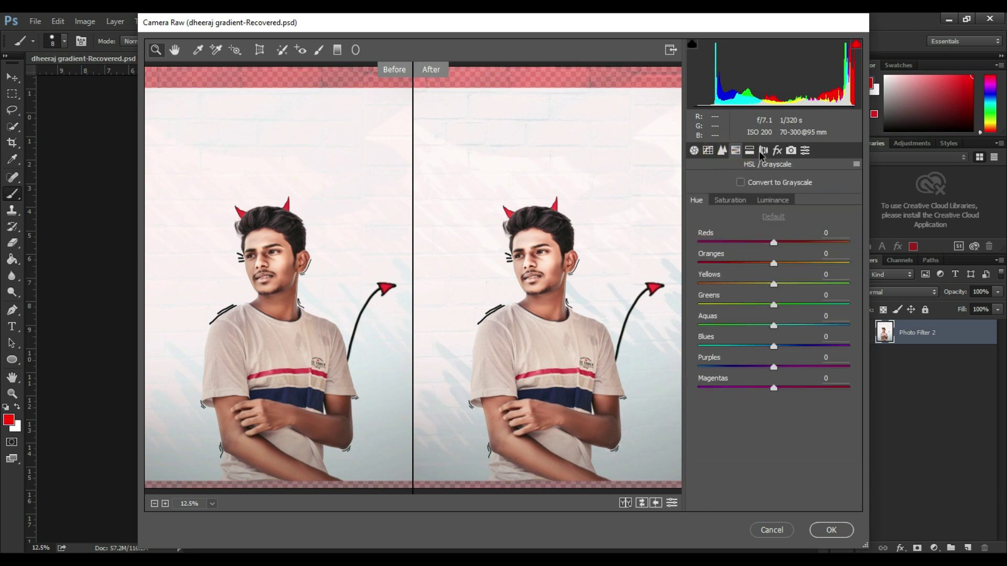
Split tone the highlights with hue 45 and saturation 12, and the shadows with hue 200 and saturation 11
{"action": "left_click", "coordinate": [749, 151]}
{"action": "left_click", "coordinate": [717, 201]}
{"action": "left_click", "coordinate": [716, 222]}
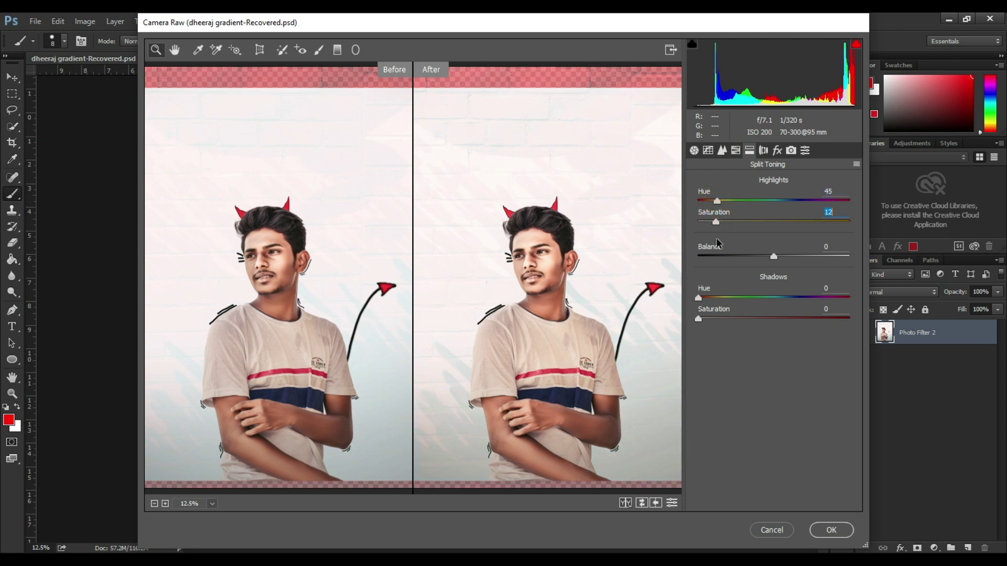
{"action": "left_click", "coordinate": [781, 297]}
{"action": "left_click", "coordinate": [714, 318]}
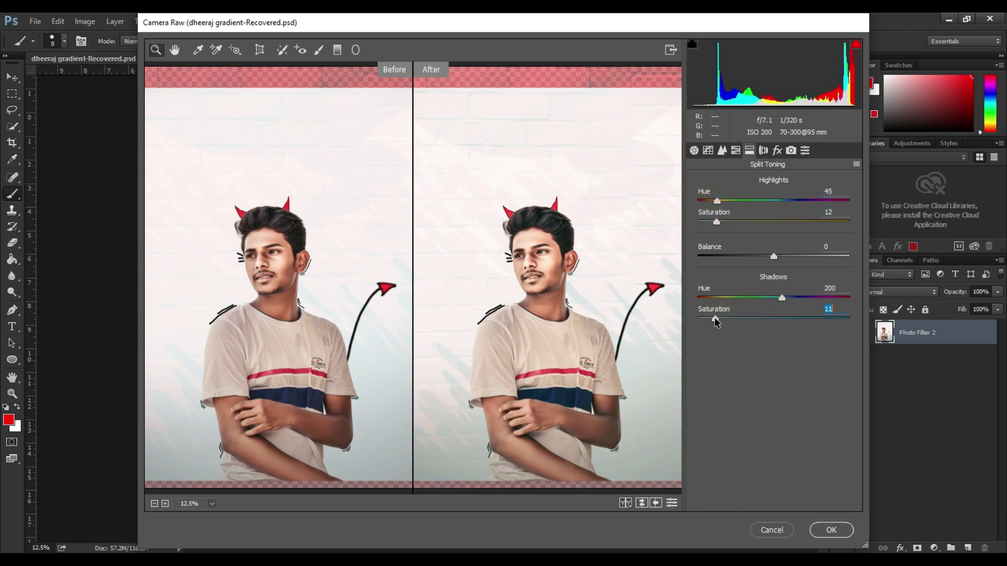
Refine the split toning to highlights hue 20 and saturation 5, shadows hue 201, and balance +25
{"action": "left_click", "coordinate": [780, 298]}
{"action": "left_click", "coordinate": [714, 201]}
{"action": "left_click", "coordinate": [714, 220]}
{"action": "mouse_move", "coordinate": [715, 218]}
{"action": "left_mouse_down"}
{"action": "mouse_move", "coordinate": [782, 198]}
{"action": "mouse_move", "coordinate": [708, 201]}
{"action": "mouse_move", "coordinate": [722, 200]}
{"action": "mouse_move", "coordinate": [706, 222]}
{"action": "left_mouse_up"}
{"action": "left_click", "coordinate": [714, 222]}
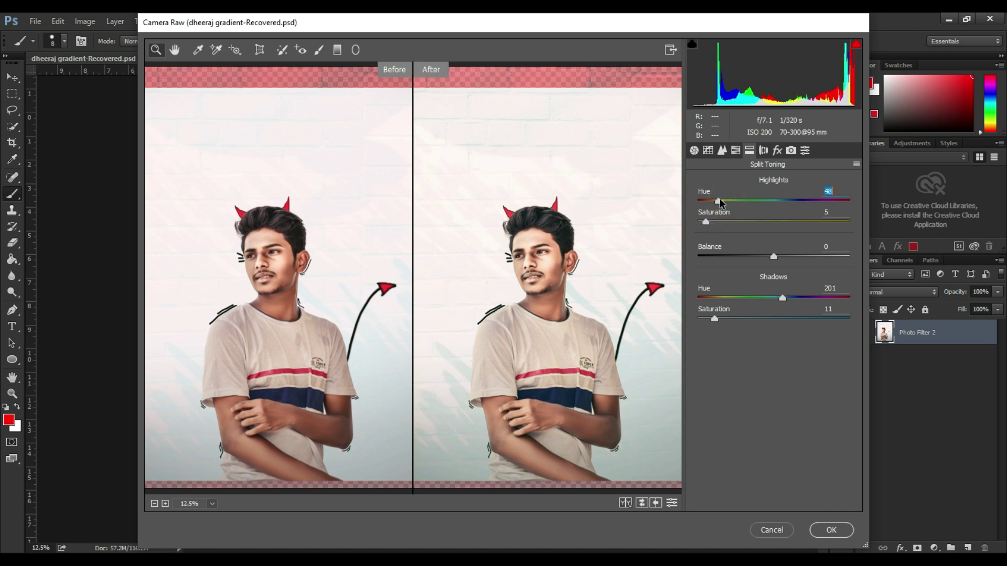
{"action": "left_click_drag", "start_coordinate": [719, 198], "coordinate": [707, 200]}
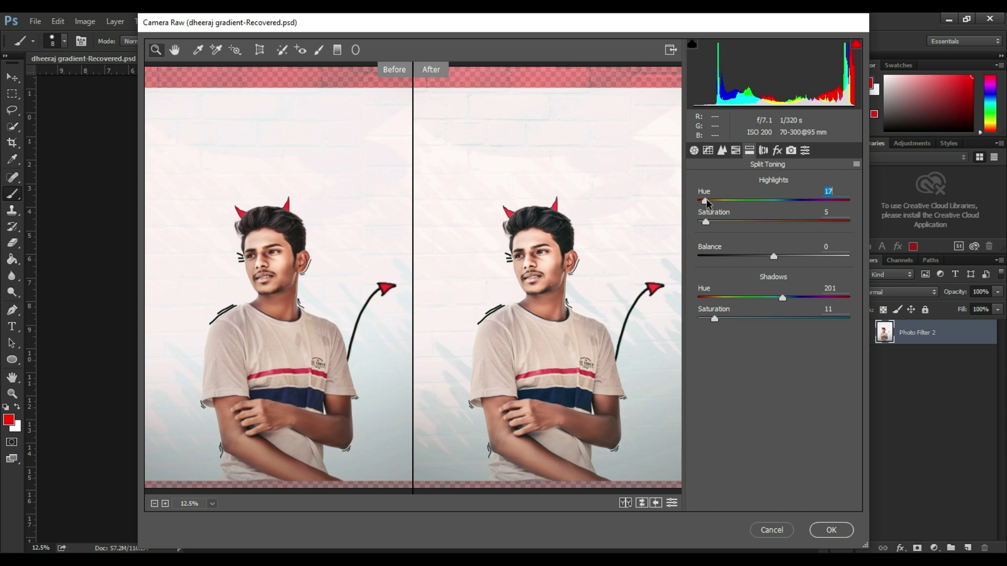
{"action": "left_click_drag", "start_coordinate": [748, 250], "coordinate": [792, 254]}
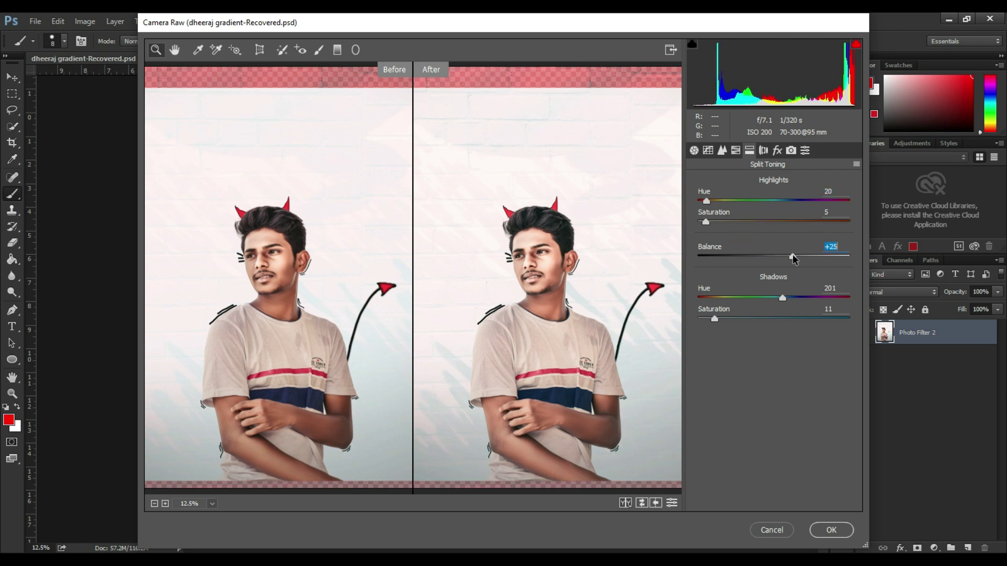
Set the orange luminance to +17 and darken the aqua and blue tones
{"action": "left_click", "coordinate": [736, 150]}
{"action": "left_click", "coordinate": [769, 201]}
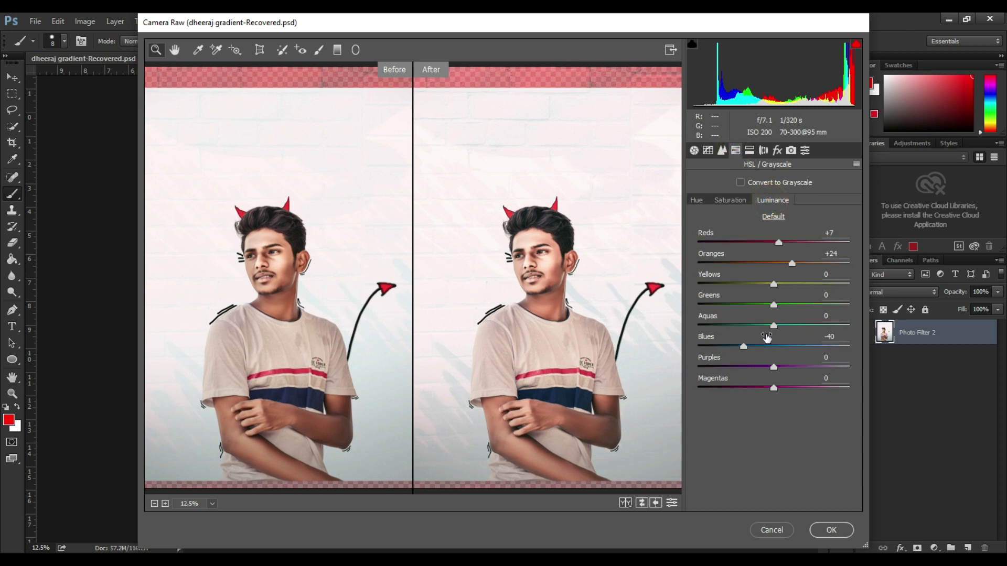
{"action": "left_click", "coordinate": [751, 325]}
{"action": "left_click_drag", "start_coordinate": [743, 346], "coordinate": [738, 346]}
{"action": "left_click_drag", "start_coordinate": [782, 262], "coordinate": [788, 266]}
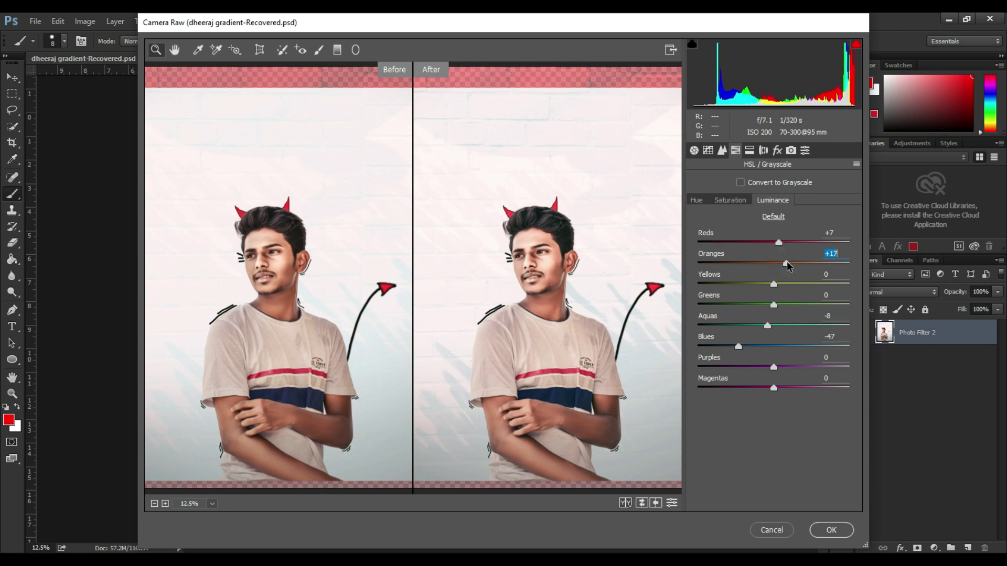
{"action": "left_click", "coordinate": [756, 348]}
{"action": "double_click", "coordinate": [768, 326]}
Set the sharpening amount to 25 and adjust the basic tones to clarity +3, shadows +12 and highlights -14
{"action": "left_click", "coordinate": [722, 151]}
{"action": "left_click", "coordinate": [726, 202]}
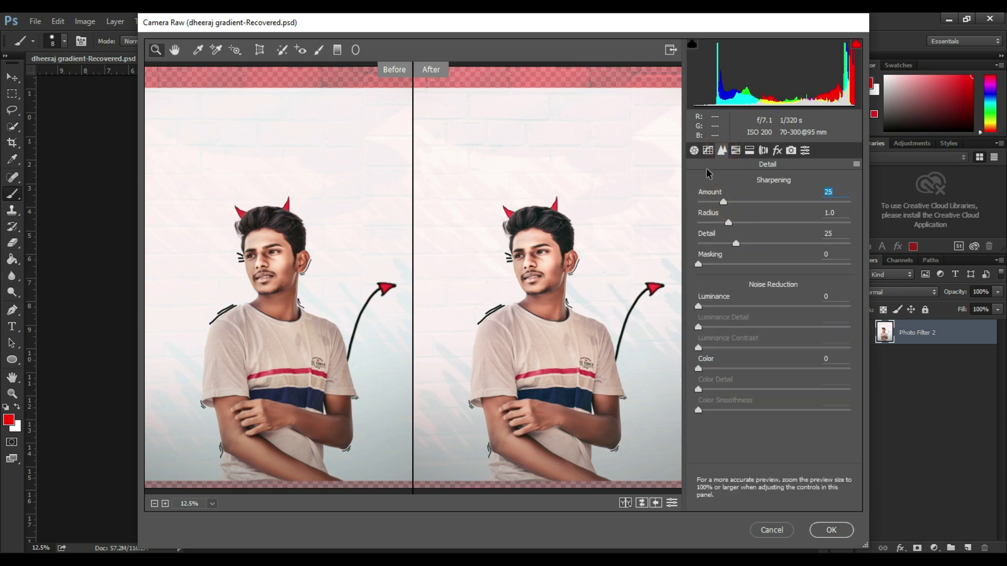
{"action": "left_click", "coordinate": [694, 151]}
{"action": "left_click", "coordinate": [783, 399]}
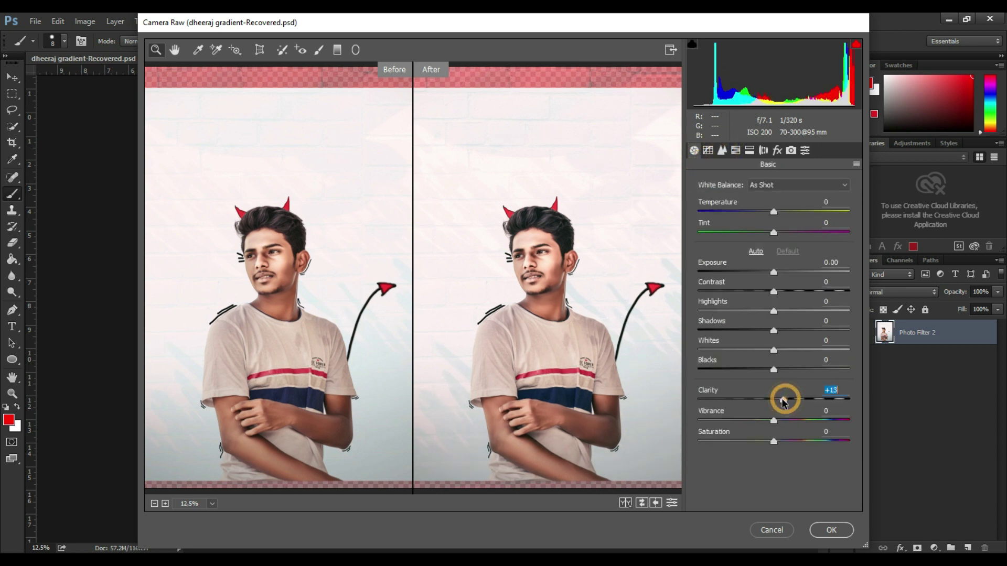
{"action": "left_click_drag", "start_coordinate": [783, 401], "coordinate": [776, 399]}
{"action": "left_click", "coordinate": [786, 331]}
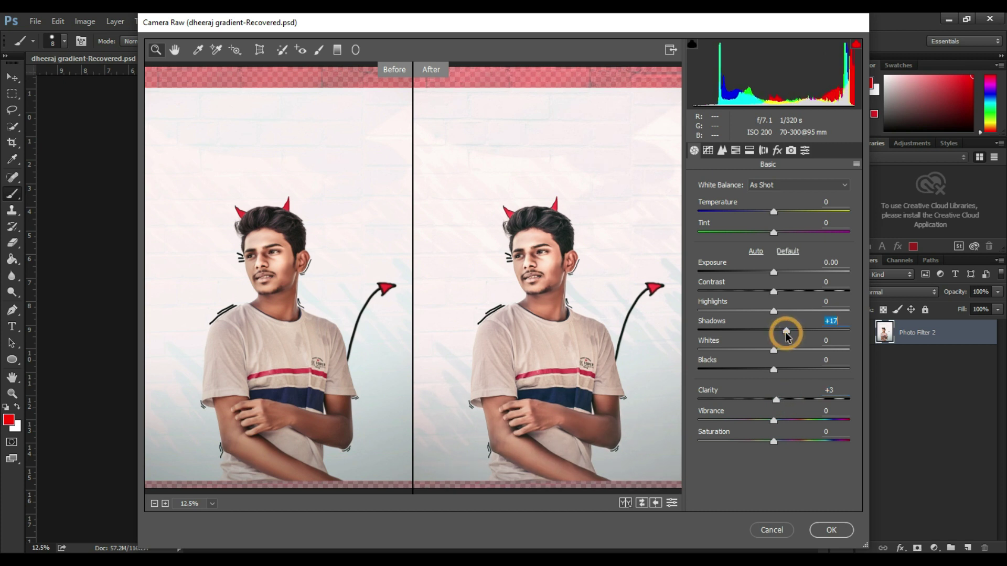
{"action": "left_click_drag", "start_coordinate": [786, 332], "coordinate": [764, 314]}
{"action": "left_click", "coordinate": [761, 311]}
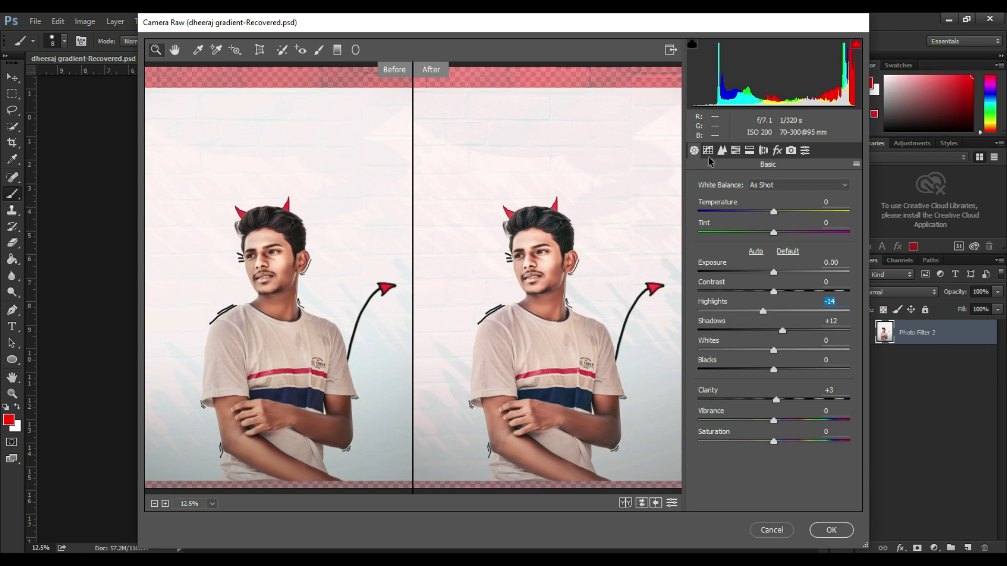
Darken the image edges with a Highlight Priority post-crop vignette of amount -20
{"action": "left_click", "coordinate": [750, 150]}
{"action": "left_click", "coordinate": [778, 150]}
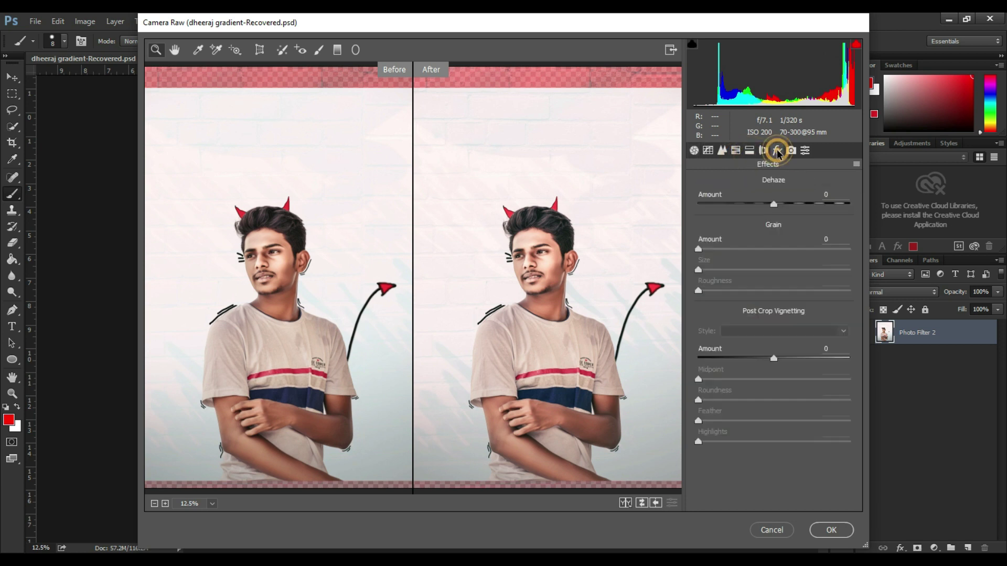
{"action": "left_click_drag", "start_coordinate": [774, 358], "coordinate": [759, 358]}
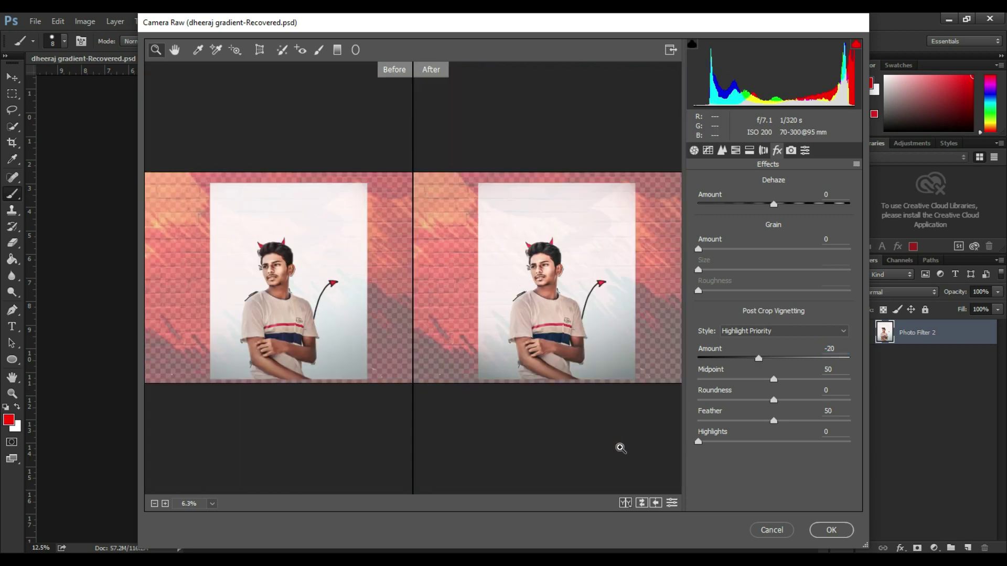
Compare the original and graded portrait in the different before/after layouts, ending with a single view of the edited image
{"action": "left_click", "coordinate": [620, 503]}
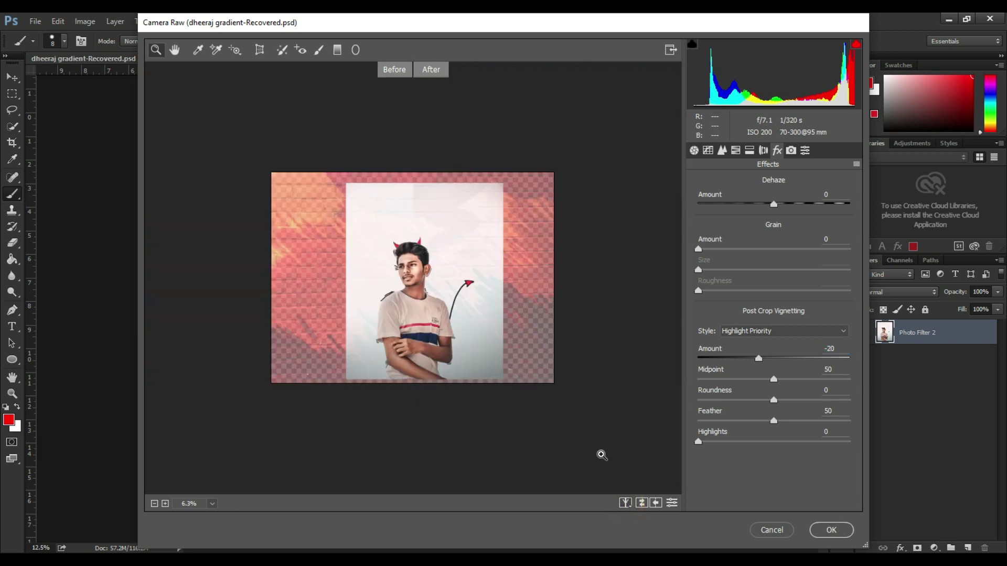
{"action": "left_click", "coordinate": [601, 456]}
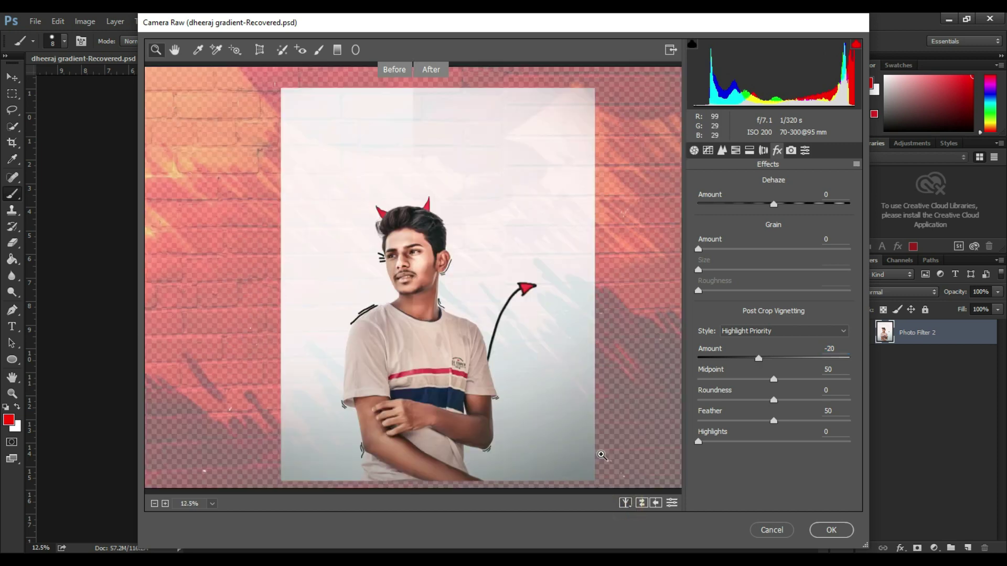
{"action": "key", "text": "ctrl+plus"}
{"action": "key", "text": "ctrl+minus"}
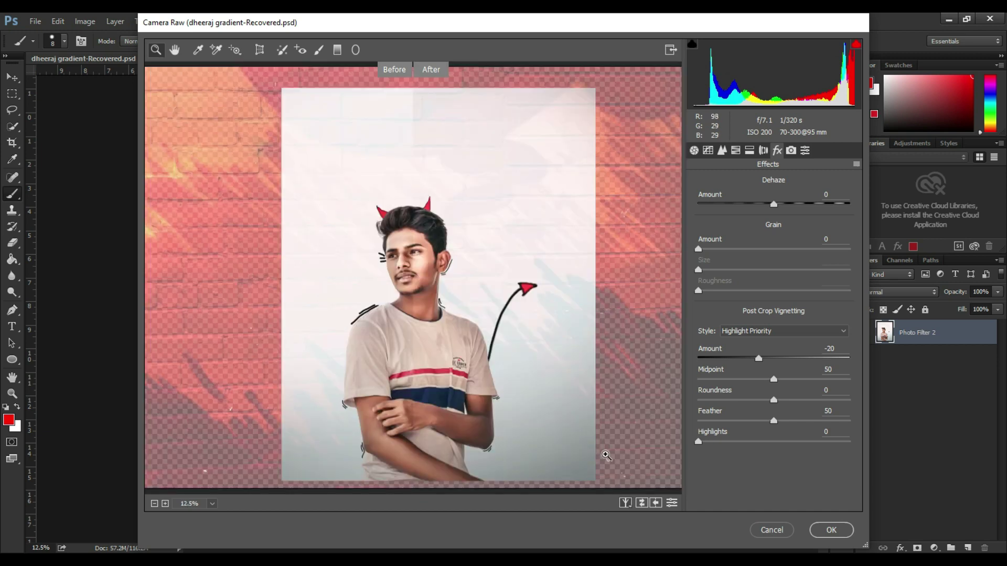
{"action": "left_click", "coordinate": [625, 503]}
{"action": "left_click", "coordinate": [626, 503]}
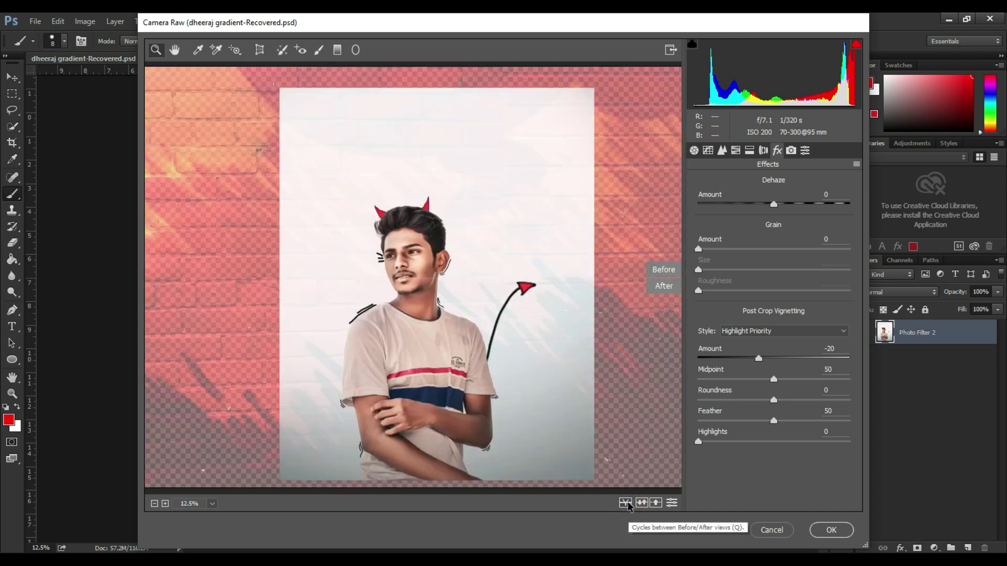
{"action": "left_click", "coordinate": [626, 504]}
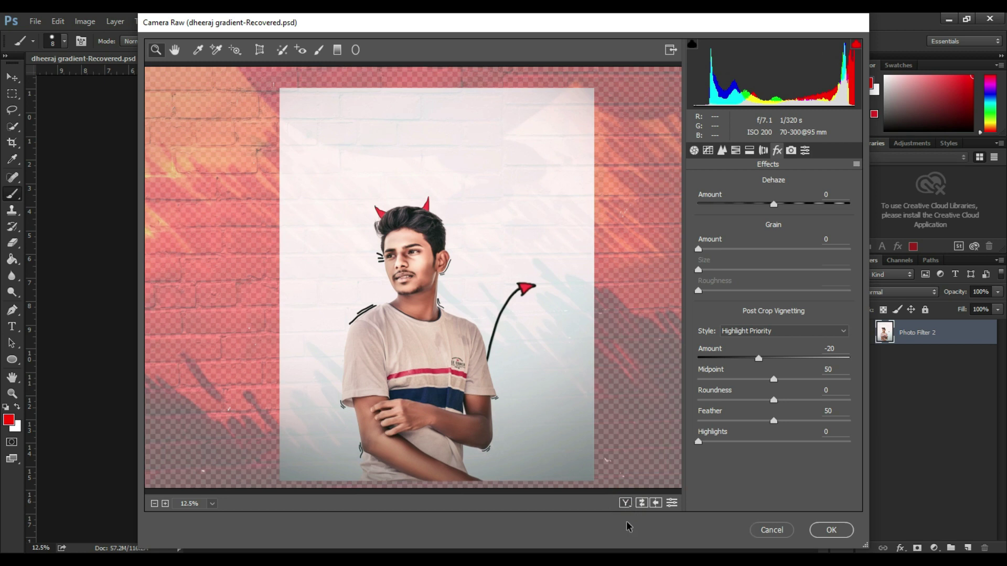
Fade the shadows by raising the RGB point curve's black end, anchor it at its quarter, 129/128 and 194/191, and apply the Camera Raw edits
{"action": "left_click", "coordinate": [722, 150]}
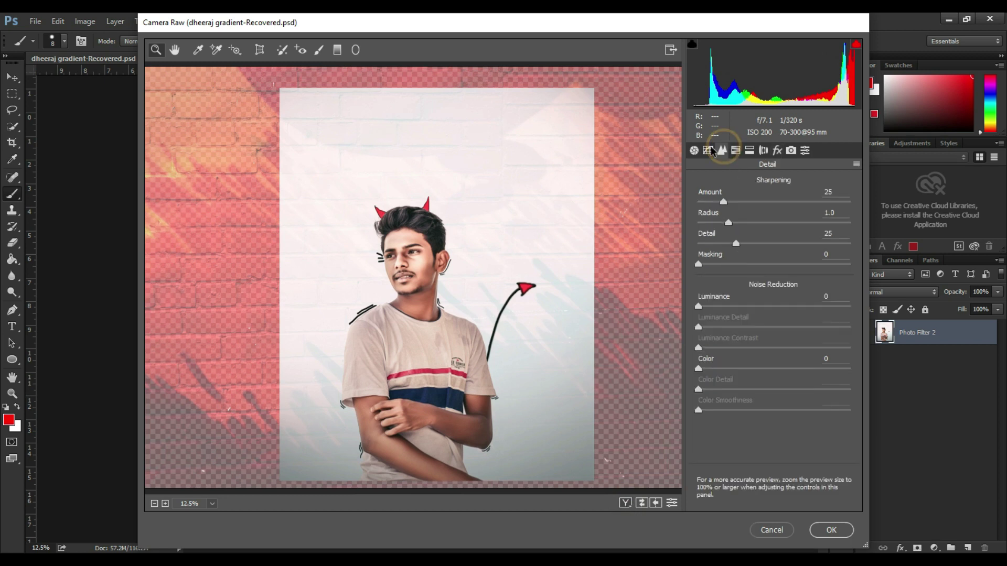
{"action": "left_click", "coordinate": [708, 151]}
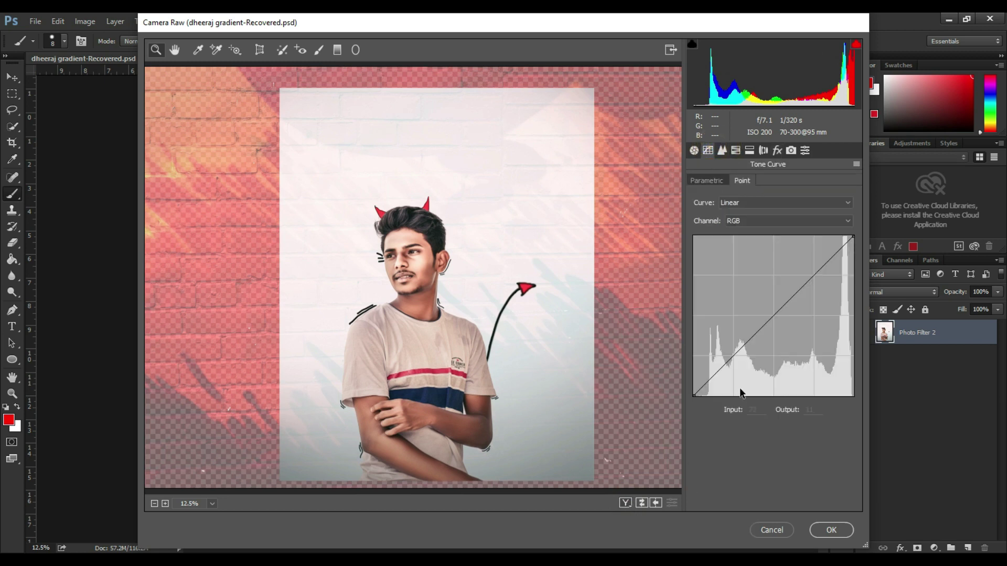
{"action": "left_click", "coordinate": [735, 355]}
{"action": "left_click_drag", "start_coordinate": [692, 396], "coordinate": [700, 381]}
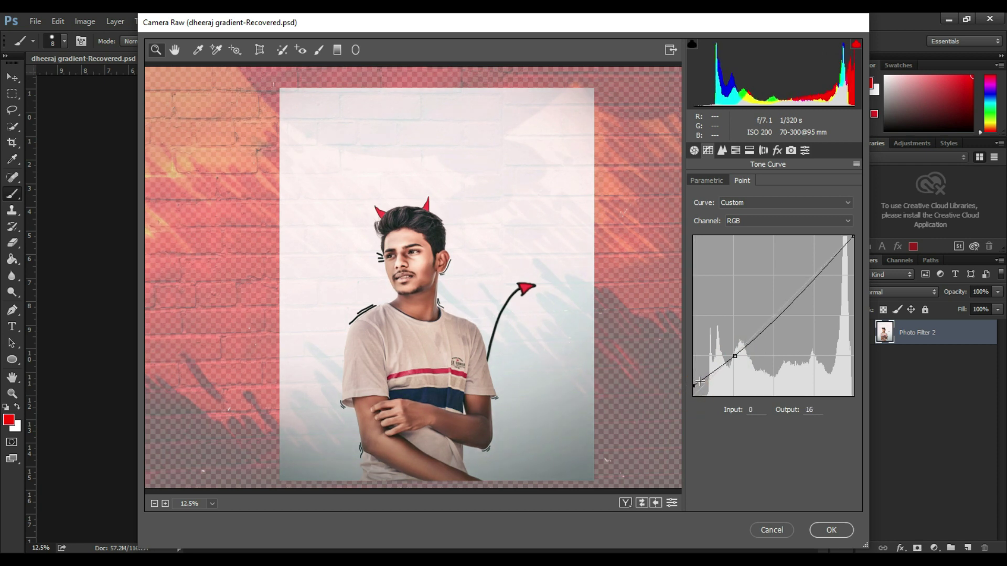
{"action": "left_click", "coordinate": [773, 314]}
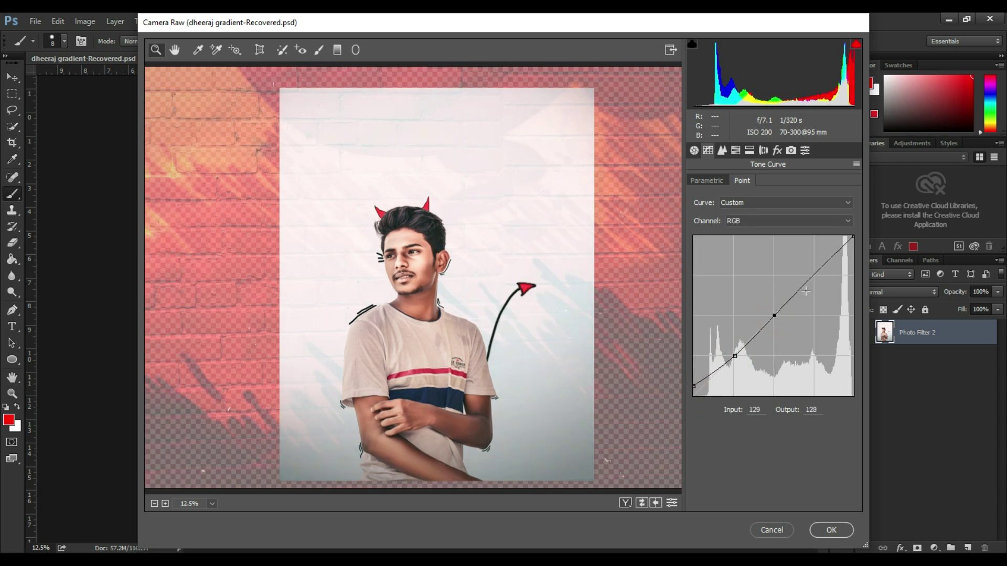
{"action": "left_click", "coordinate": [815, 275]}
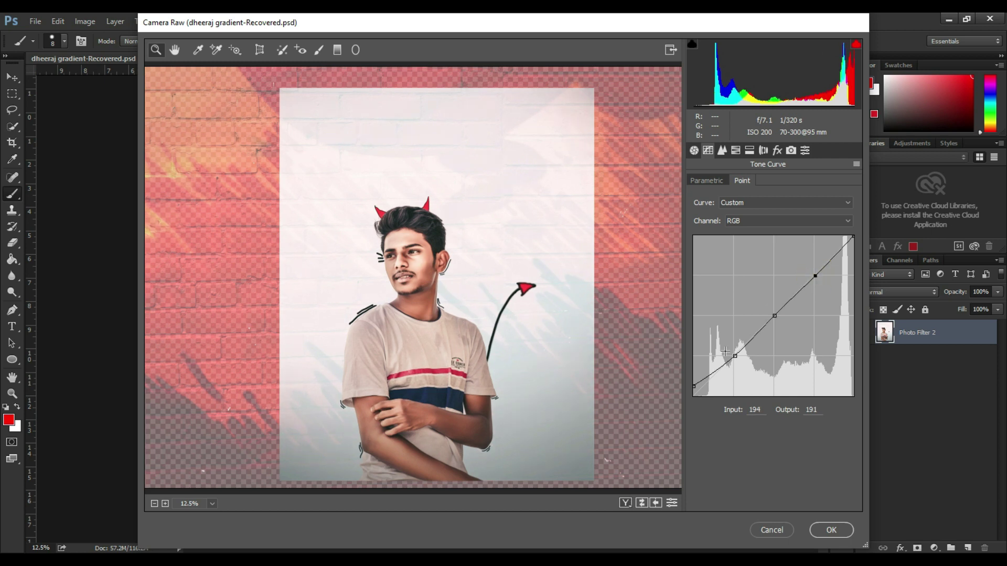
{"action": "left_click_drag", "start_coordinate": [695, 389], "coordinate": [692, 379]}
{"action": "left_click", "coordinate": [825, 527]}
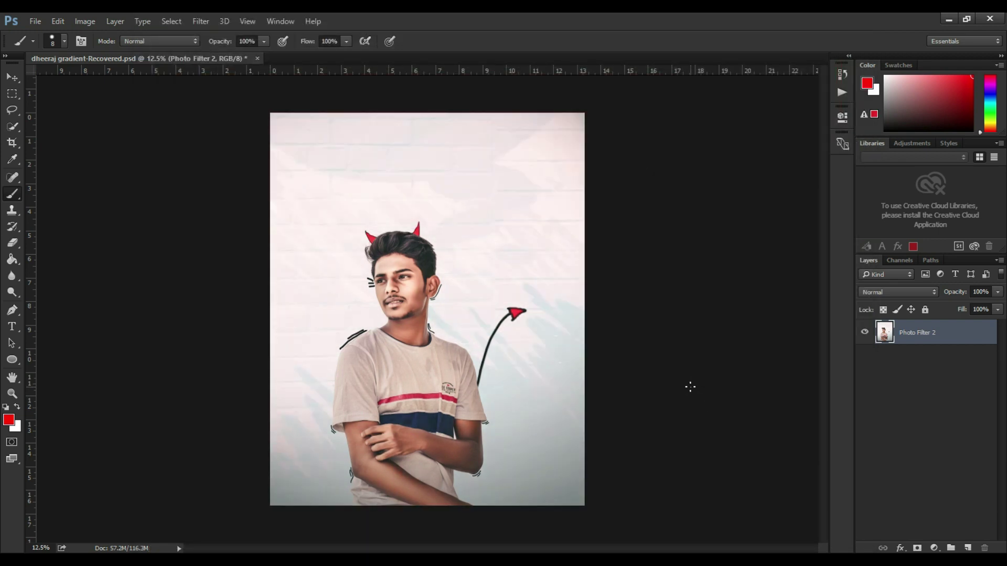
{"action": "left_click", "coordinate": [935, 548]}
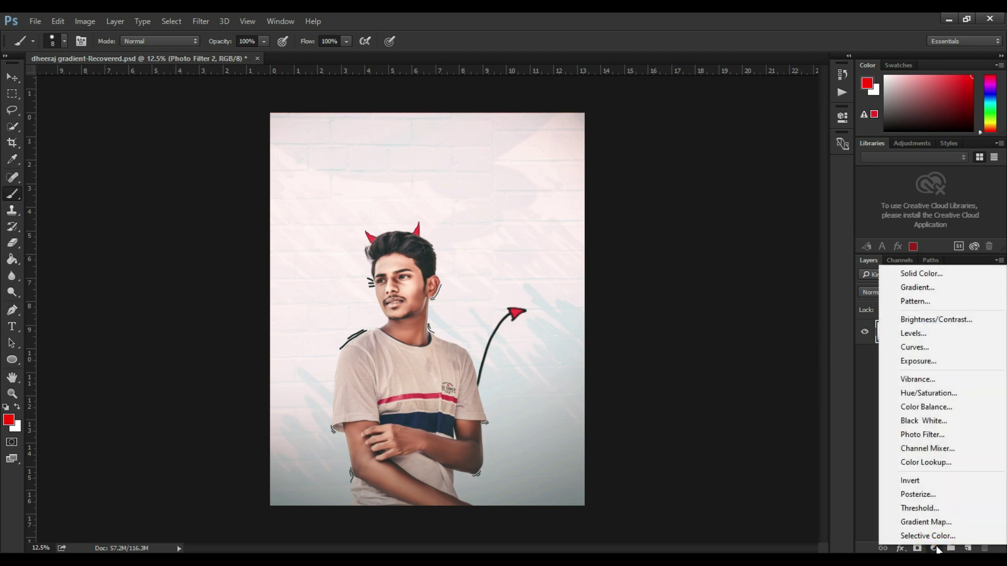
{"action": "left_click", "coordinate": [927, 449]}
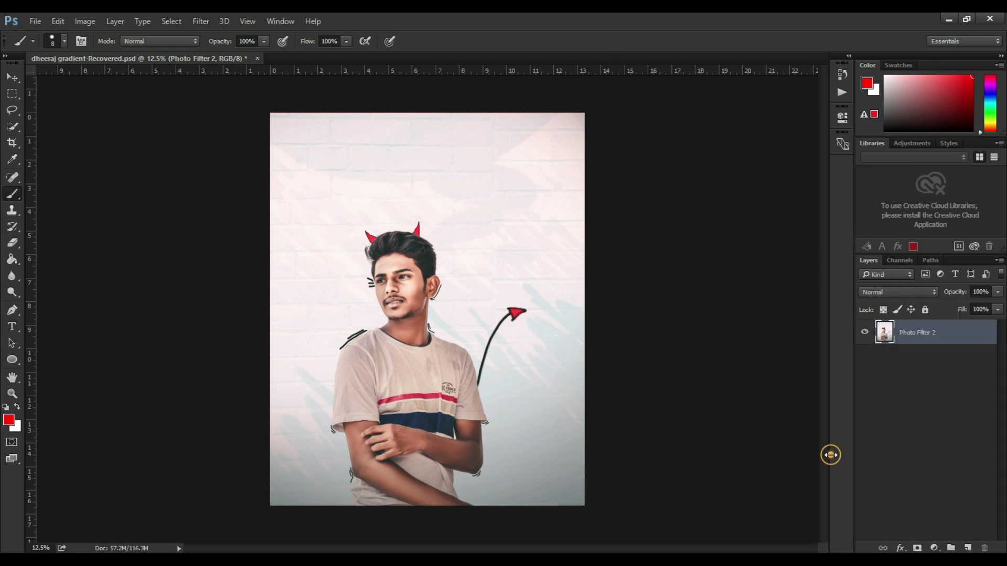
{"action": "key", "text": "ctrl+plus"}
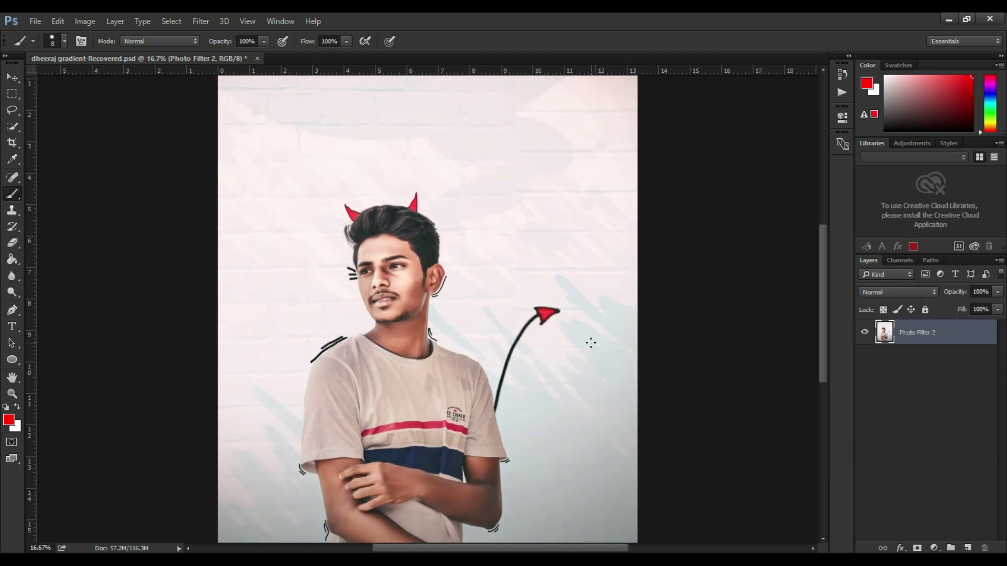
{"action": "key", "text": "ctrl+plus"}
{"action": "key", "text": "ctrl+plus"}
{"action": "key", "text": "ctrl+plus"}
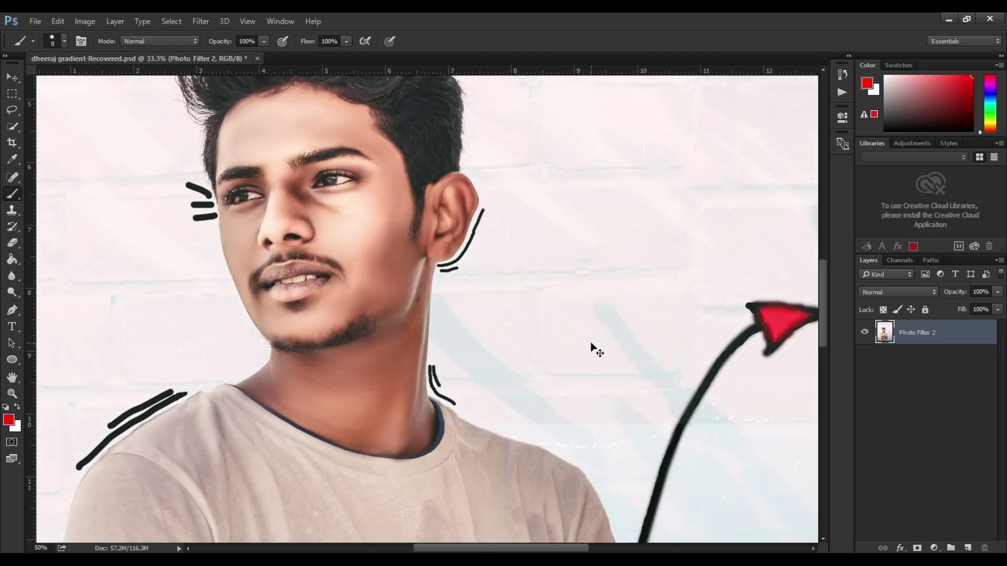
Outline the iris of the eye nearer the ear with the Pen tool and convert the path into a selection with 0 px feather
{"action": "left_click_drag", "start_coordinate": [824, 339], "coordinate": [824, 322]}
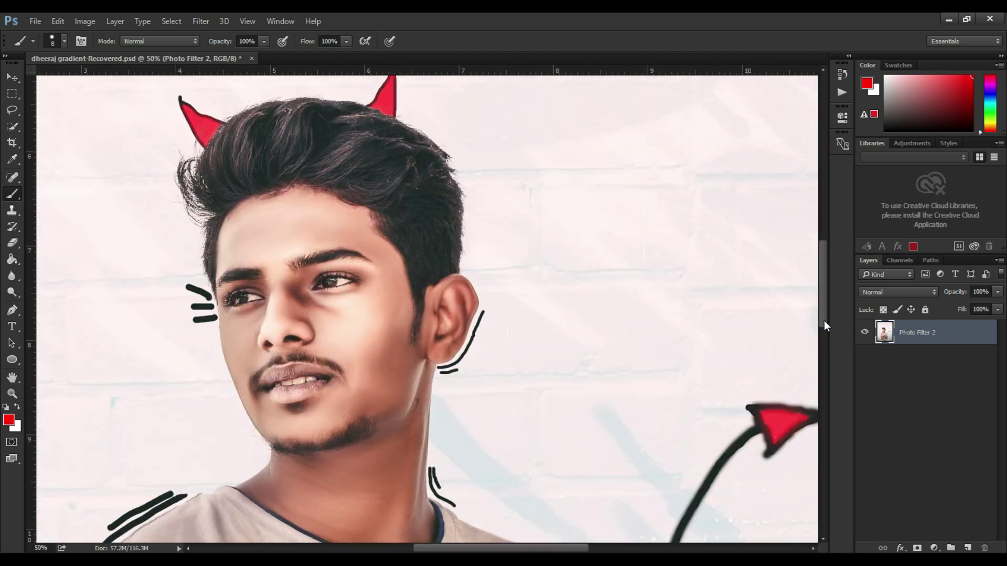
{"action": "key", "text": "ctrl+plus"}
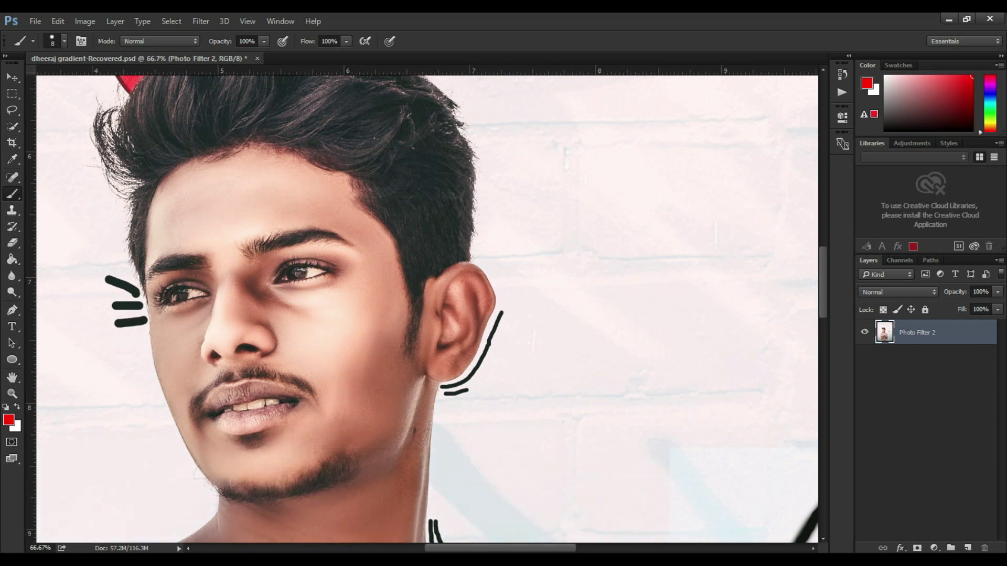
{"action": "left_click_drag", "start_coordinate": [538, 549], "coordinate": [512, 552]}
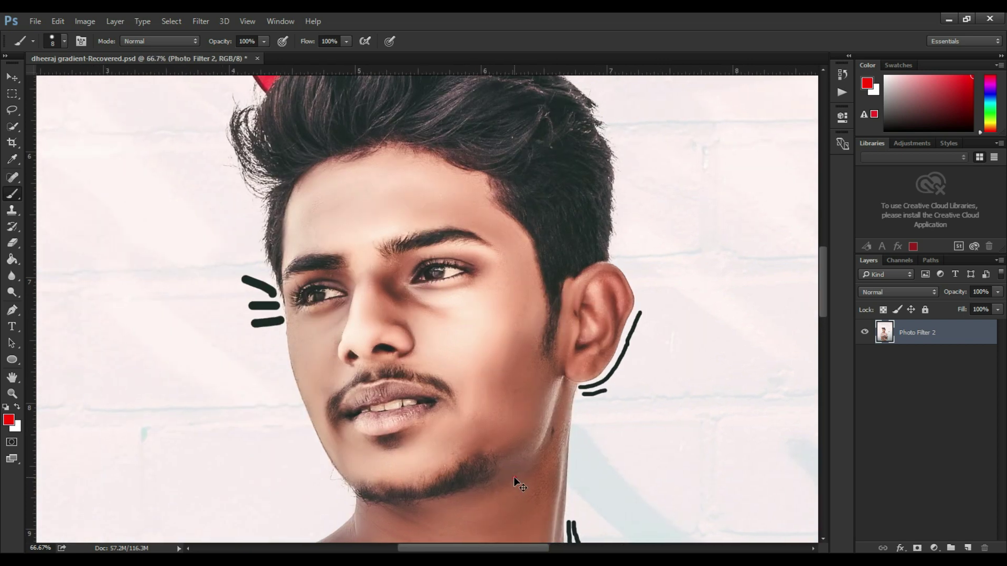
{"action": "key", "text": "ctrl+plus"}
{"action": "left_click", "coordinate": [12, 310]}
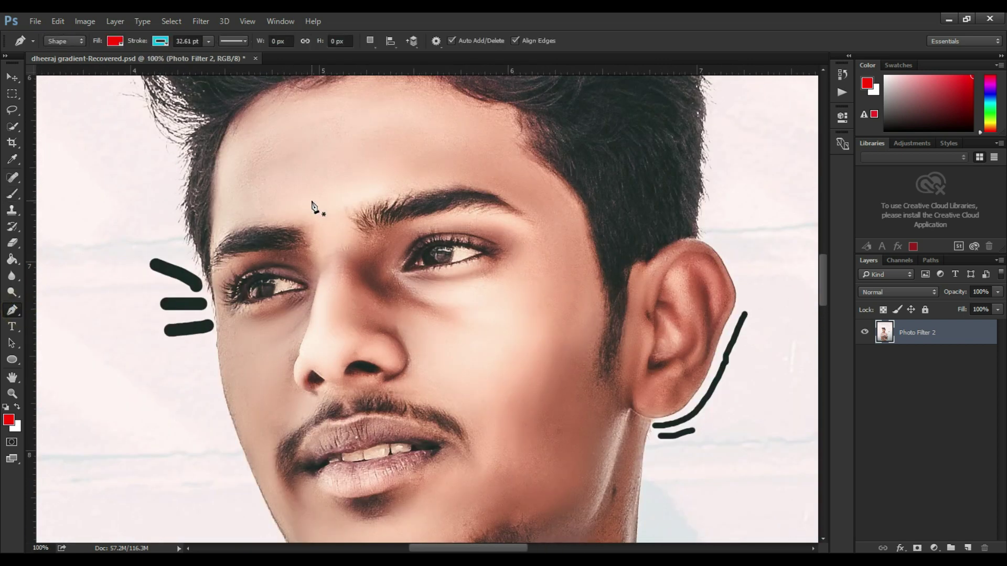
{"action": "key", "text": "ctrl+plus"}
{"action": "left_click", "coordinate": [445, 224]}
{"action": "right_click", "coordinate": [445, 225]}
{"action": "left_click", "coordinate": [475, 270]}
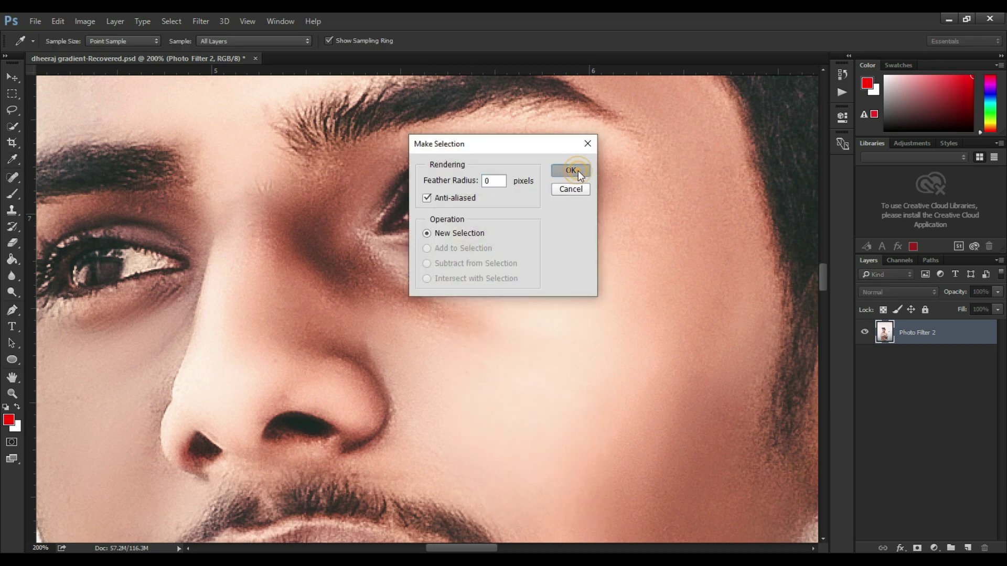
{"action": "left_click", "coordinate": [578, 171]}
{"action": "left_click", "coordinate": [70, 20]}
{"action": "mouse_move", "coordinate": [162, 49]}
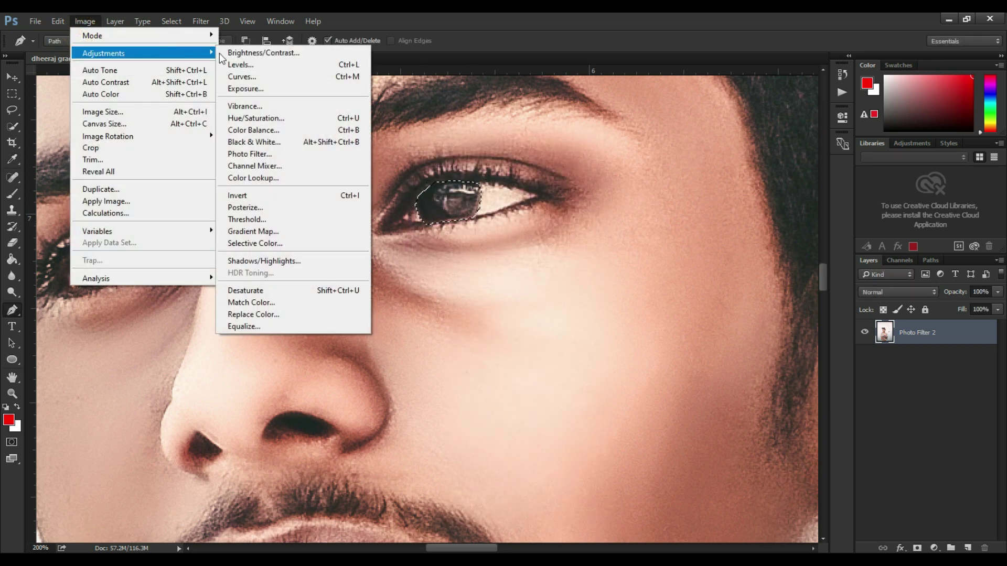
{"action": "left_click", "coordinate": [281, 115]}
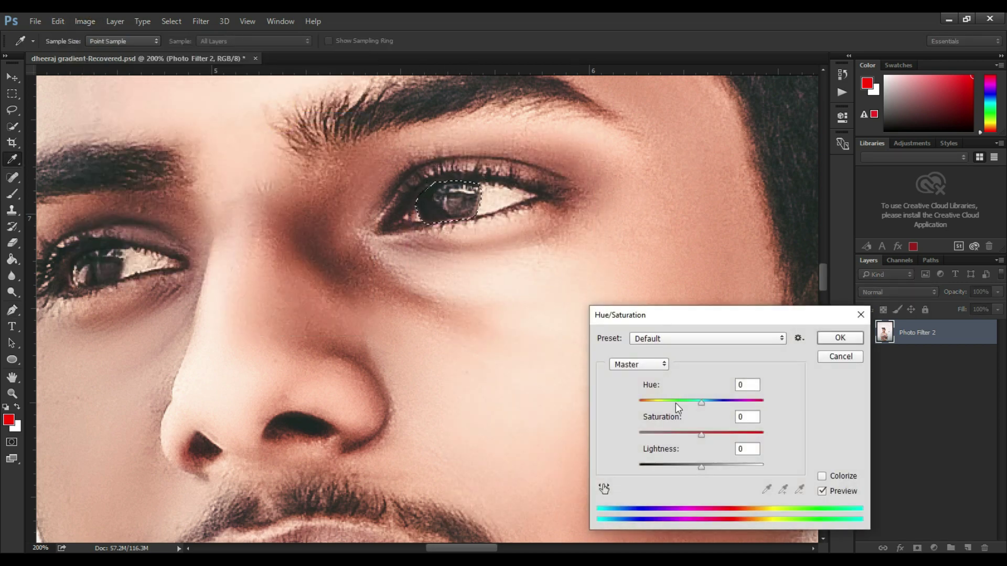
{"action": "left_click_drag", "start_coordinate": [675, 403], "coordinate": [701, 399]}
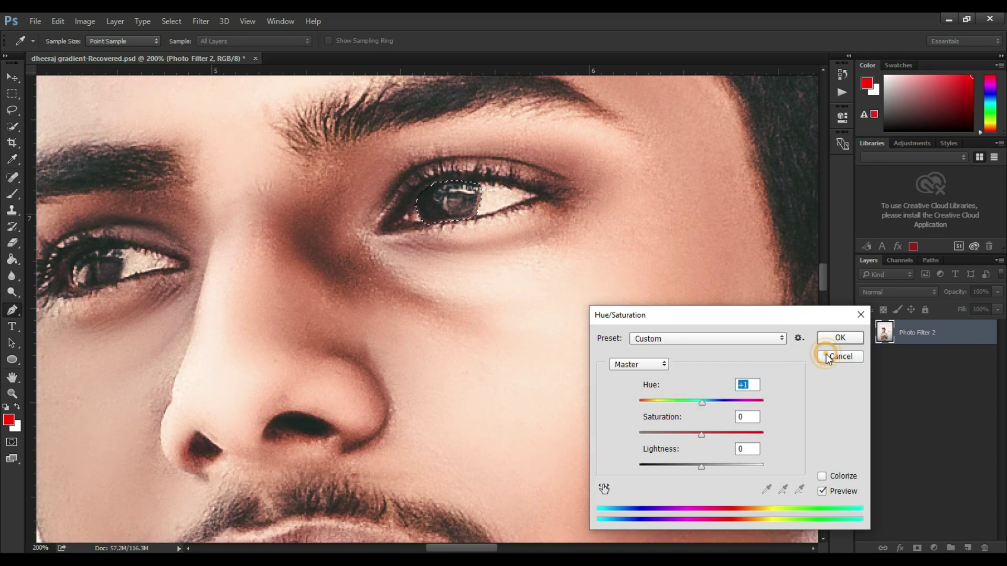
{"action": "left_click", "coordinate": [829, 357]}
Invert the selection so that it covers only the iris, and open the Hue/Saturation adjustment for it
{"action": "left_click", "coordinate": [175, 21]}
{"action": "left_click", "coordinate": [182, 71]}
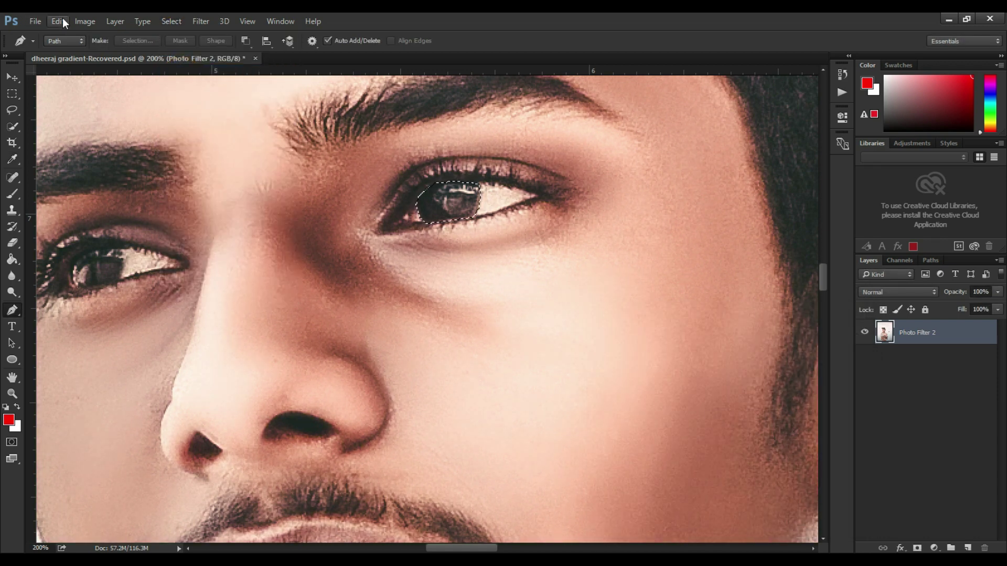
{"action": "left_click", "coordinate": [84, 21]}
{"action": "mouse_move", "coordinate": [179, 55]}
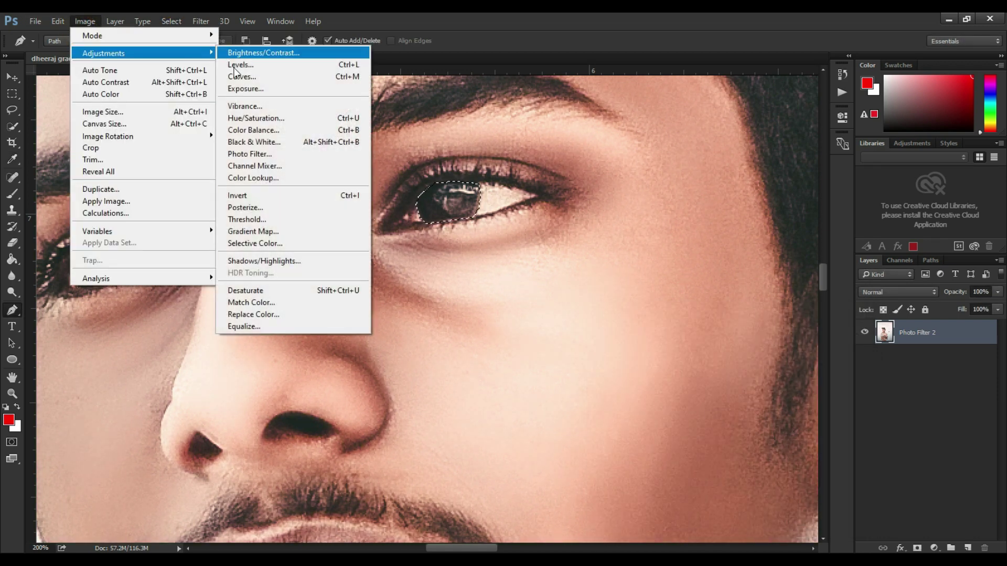
{"action": "left_click", "coordinate": [253, 118]}
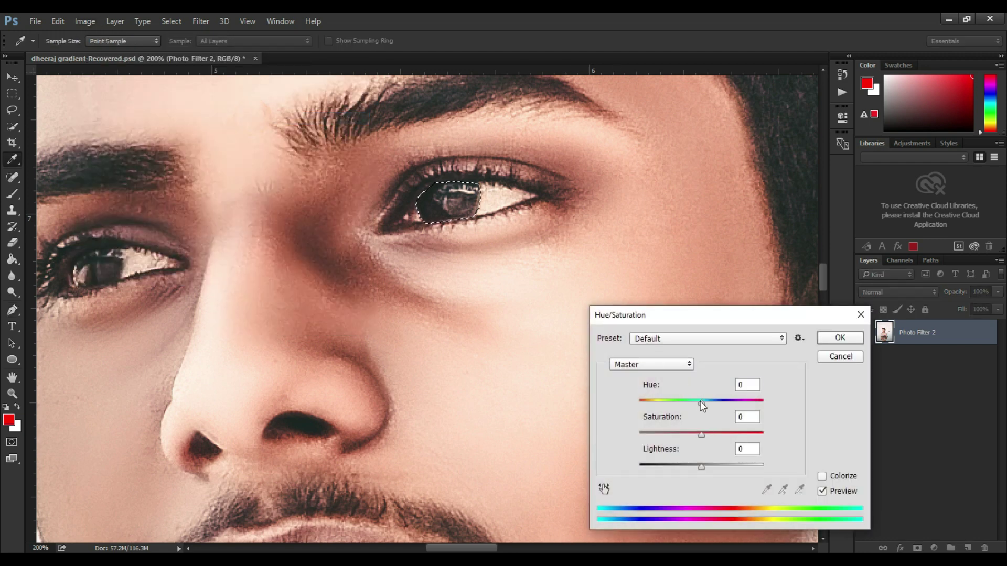
Try a hue of -180 with saturation +47 on the selected iris
{"action": "left_click_drag", "start_coordinate": [700, 401], "coordinate": [723, 435]}
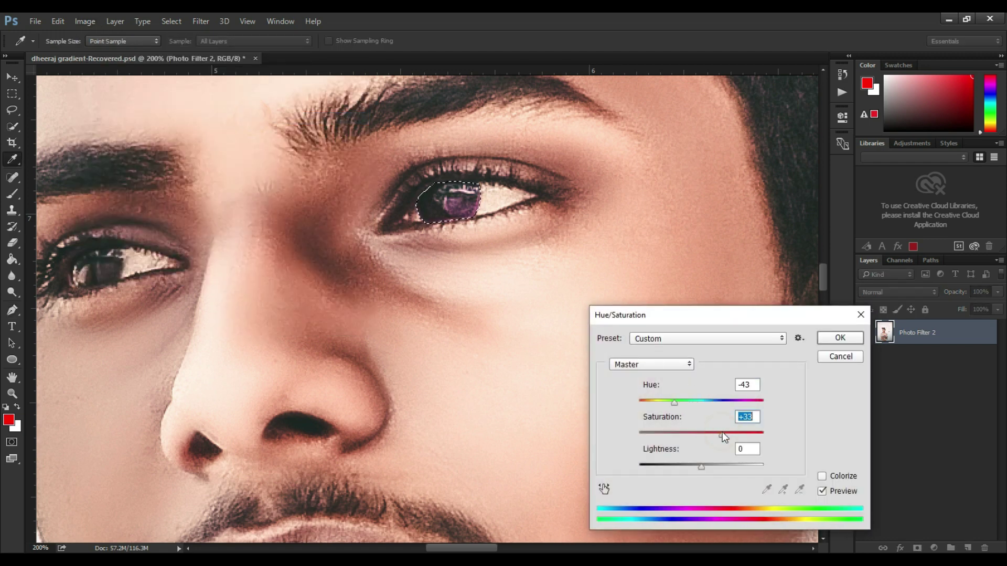
{"action": "left_click_drag", "start_coordinate": [672, 403], "coordinate": [629, 401]}
{"action": "key", "text": "ctrl+minus"}
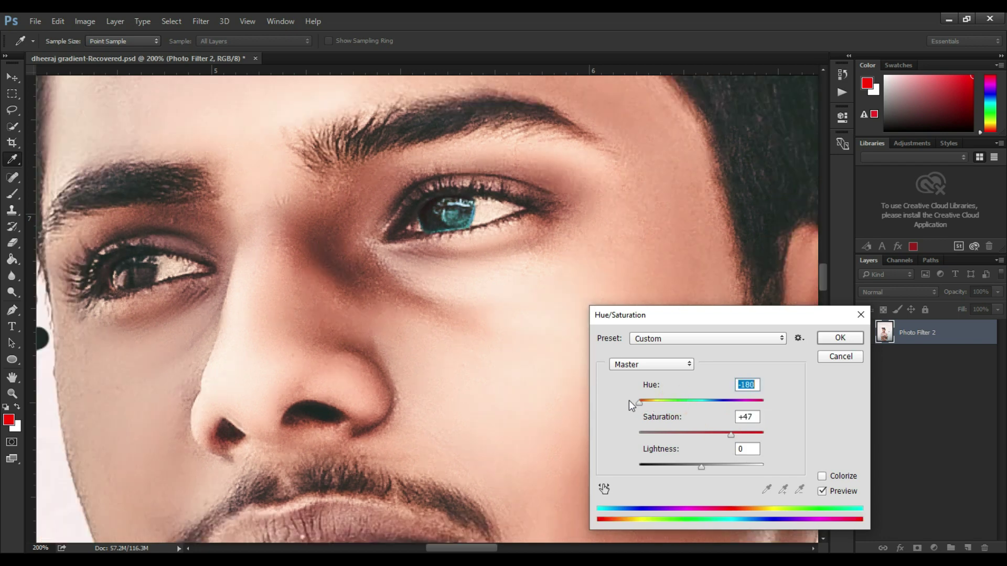
{"action": "type", "text": "-"}
{"action": "key", "text": "ctrl+minus"}
{"action": "key", "text": "ctrl+minus"}
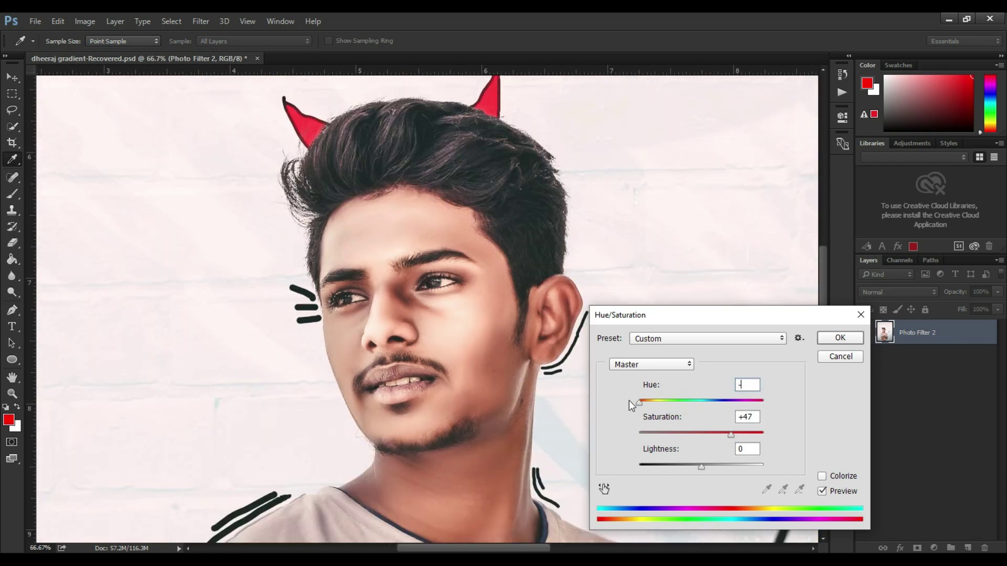
Recolor the selected iris red with hue -4, saturation +67 and lightness -9, and apply the adjustment
{"action": "left_click_drag", "start_coordinate": [635, 401], "coordinate": [694, 401]}
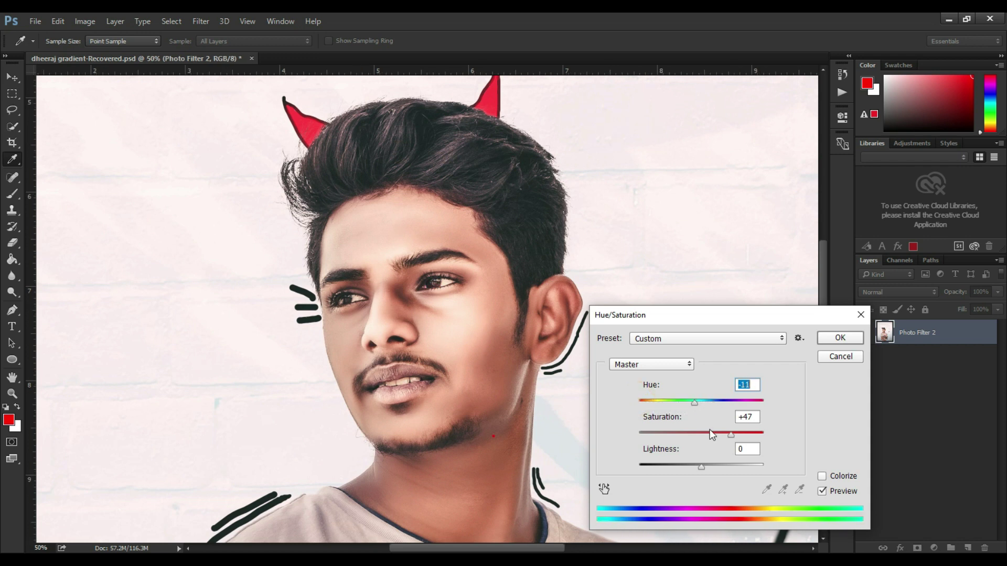
{"action": "left_click_drag", "start_coordinate": [730, 434], "coordinate": [739, 431]}
{"action": "left_click_drag", "start_coordinate": [702, 470], "coordinate": [697, 469]}
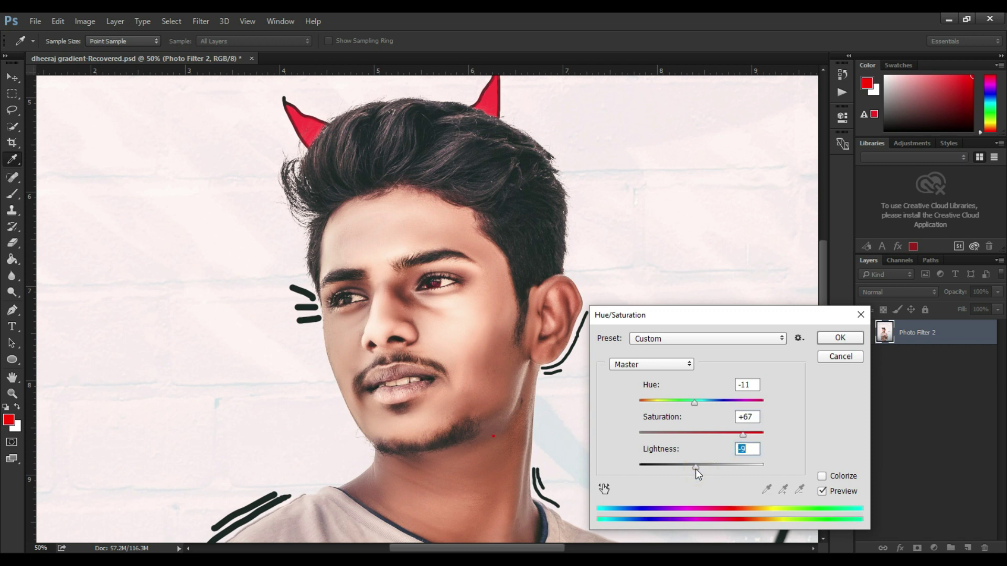
{"action": "mouse_move", "coordinate": [695, 401]}
{"action": "left_mouse_down"}
{"action": "mouse_move", "coordinate": [688, 408]}
{"action": "mouse_move", "coordinate": [698, 402]}
{"action": "left_mouse_up"}
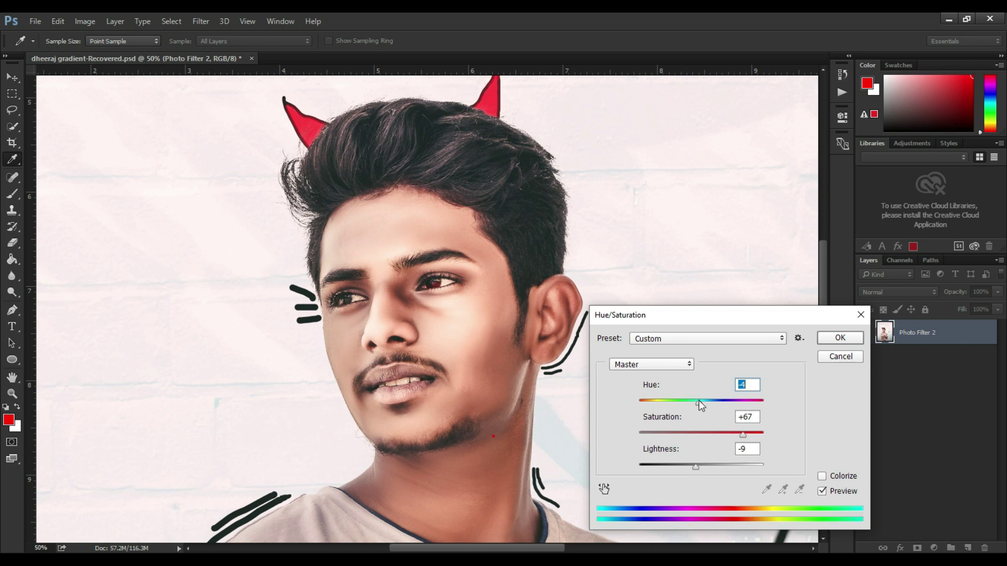
{"action": "left_click", "coordinate": [840, 339]}
Trace a closed Pen path around the iris of the other eye, beside the three short black strokes
{"action": "key", "text": "p"}
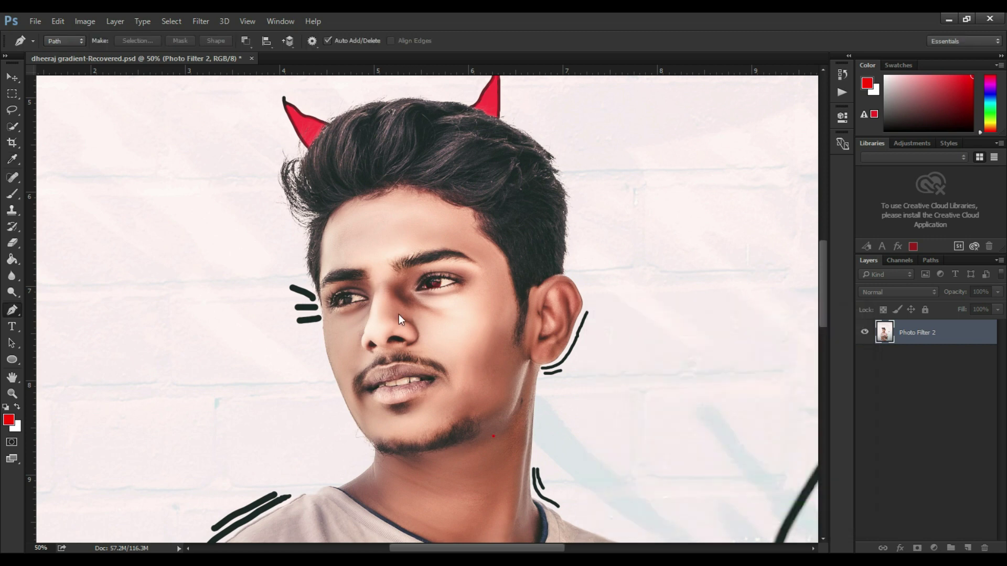
{"action": "key", "text": "ctrl+plus"}
{"action": "key", "text": "ctrl+plus"}
{"action": "key", "text": "ctrl+plus"}
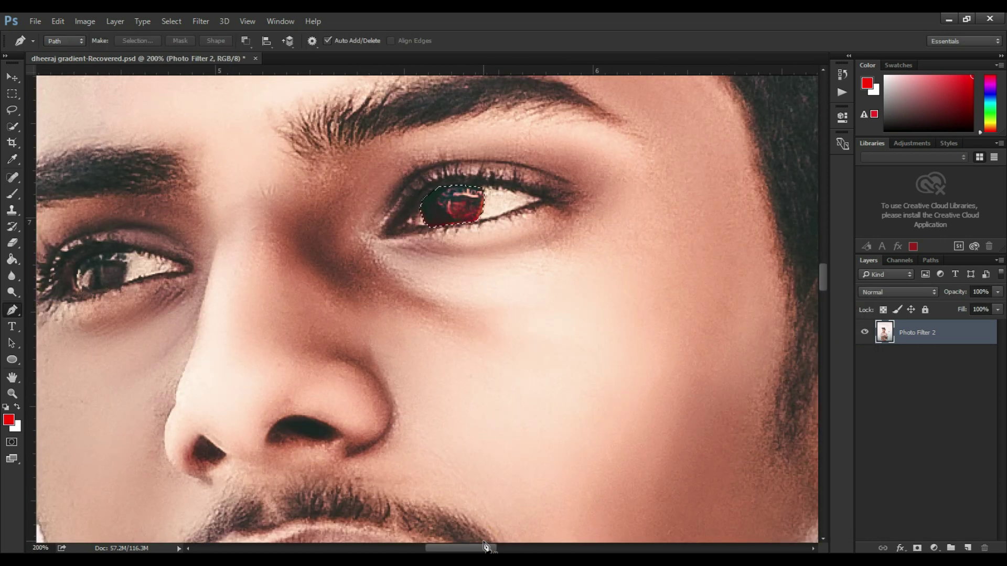
{"action": "left_click_drag", "start_coordinate": [486, 548], "coordinate": [427, 548]}
{"action": "left_click", "coordinate": [603, 288]}
{"action": "left_click", "coordinate": [608, 271]}
{"action": "left_click", "coordinate": [608, 255]}
{"action": "left_click", "coordinate": [601, 253]}
{"action": "left_click", "coordinate": [581, 253]}
{"action": "left_click", "coordinate": [568, 260]}
{"action": "left_click", "coordinate": [580, 293]}
{"action": "left_click", "coordinate": [604, 288]}
Convert the path into a selection with 0 px feather and invert it so that only the iris is selected
{"action": "right_click", "coordinate": [603, 288]}
{"action": "left_click", "coordinate": [629, 336]}
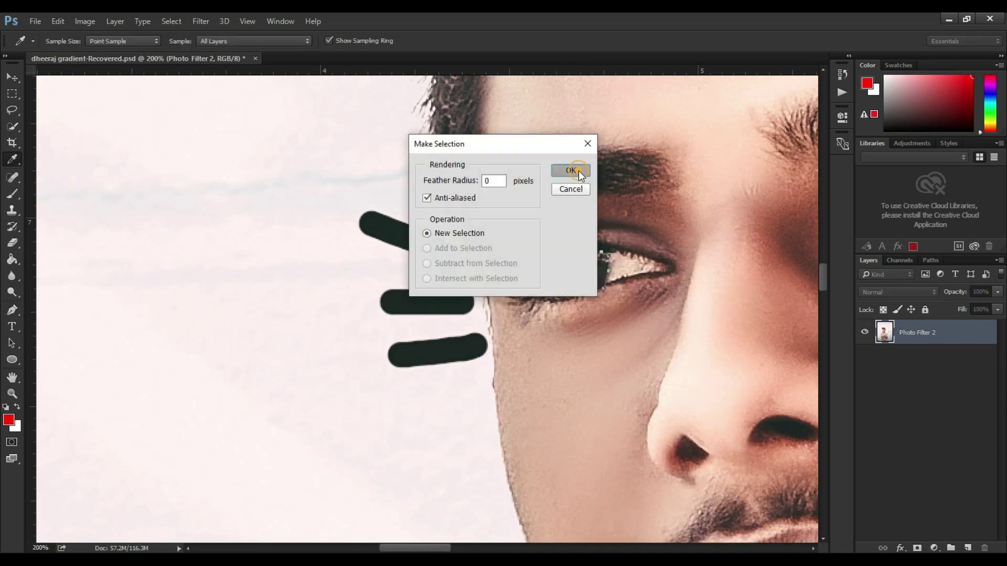
{"action": "left_click", "coordinate": [578, 171]}
{"action": "left_click", "coordinate": [171, 21]}
{"action": "left_click", "coordinate": [188, 75]}
Recolor the second iris red using Hue/Saturation with hue about -3, saturation +67 and lightness -11
{"action": "left_click", "coordinate": [84, 22]}
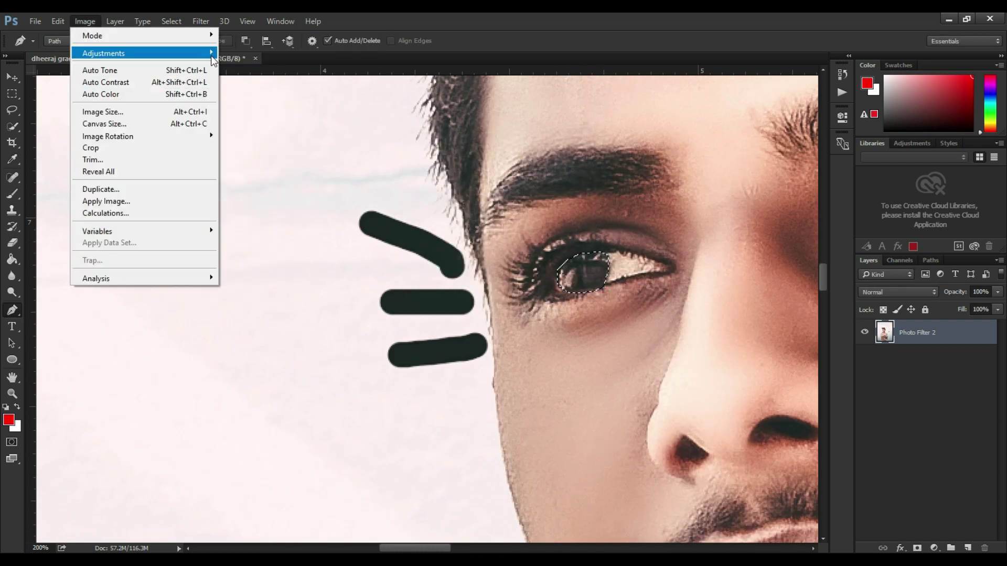
{"action": "mouse_move", "coordinate": [104, 52]}
{"action": "left_click", "coordinate": [246, 118]}
{"action": "left_click_drag", "start_coordinate": [702, 403], "coordinate": [687, 403]}
{"action": "left_click_drag", "start_coordinate": [733, 433], "coordinate": [743, 434]}
{"action": "left_click_drag", "start_coordinate": [688, 403], "coordinate": [695, 403]}
{"action": "key", "text": "ctrl+minus"}
{"action": "left_click_drag", "start_coordinate": [701, 467], "coordinate": [694, 468]}
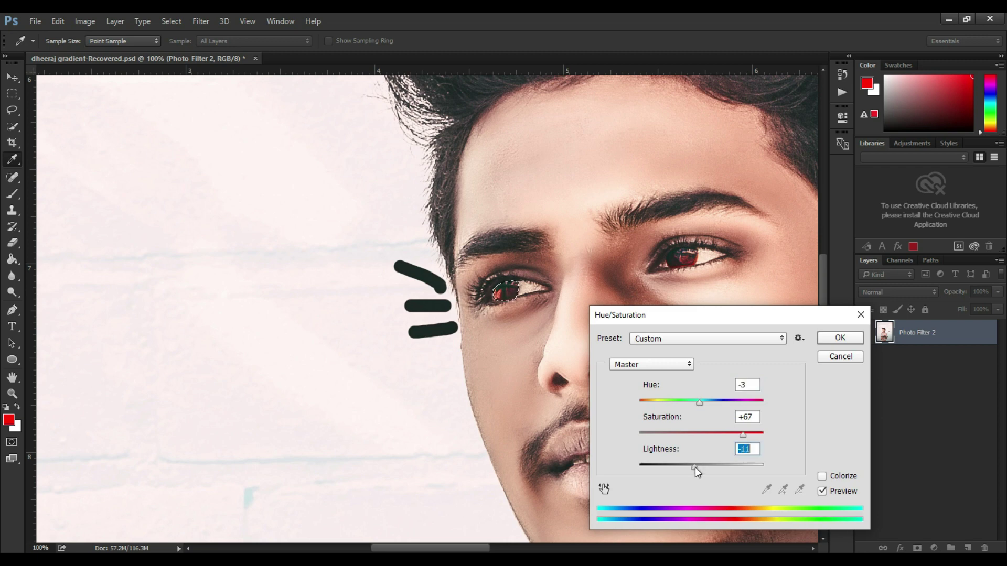
{"action": "mouse_move", "coordinate": [700, 403]}
{"action": "left_mouse_down"}
{"action": "mouse_move", "coordinate": [719, 407]}
{"action": "mouse_move", "coordinate": [699, 403]}
{"action": "left_mouse_up"}
{"action": "left_click", "coordinate": [849, 337]}
{"action": "key", "text": "ctrl+minus"}
{"action": "key", "text": "ctrl+minus"}
{"action": "key", "text": "ctrl+minus"}
{"action": "key", "text": "ctrl+minus"}
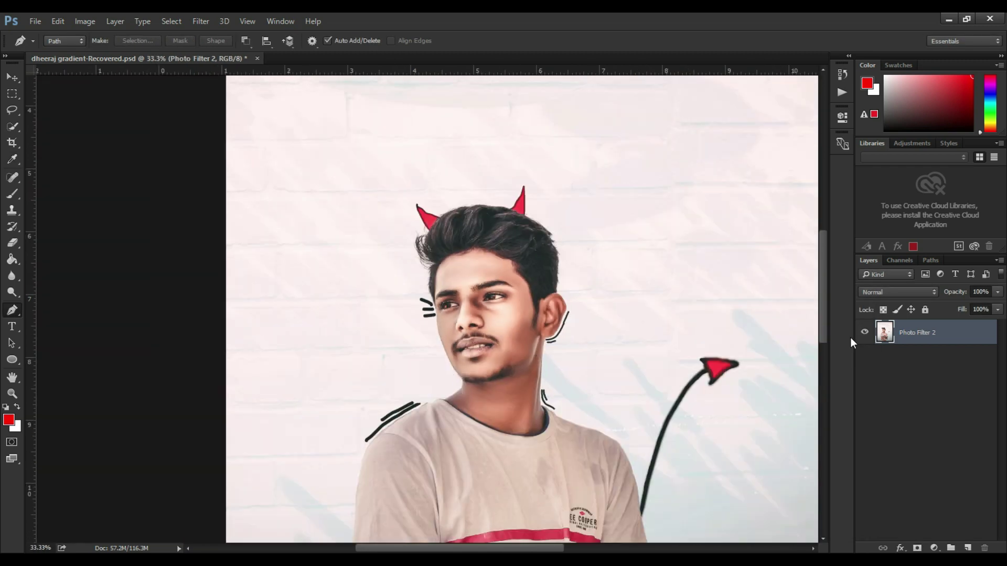
{"action": "key", "text": "ctrl+minus"}
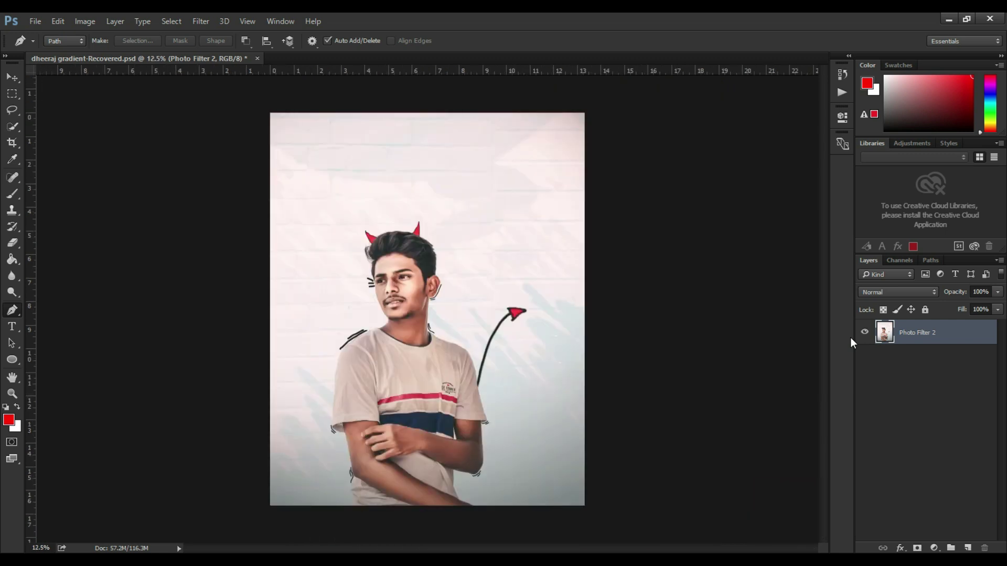